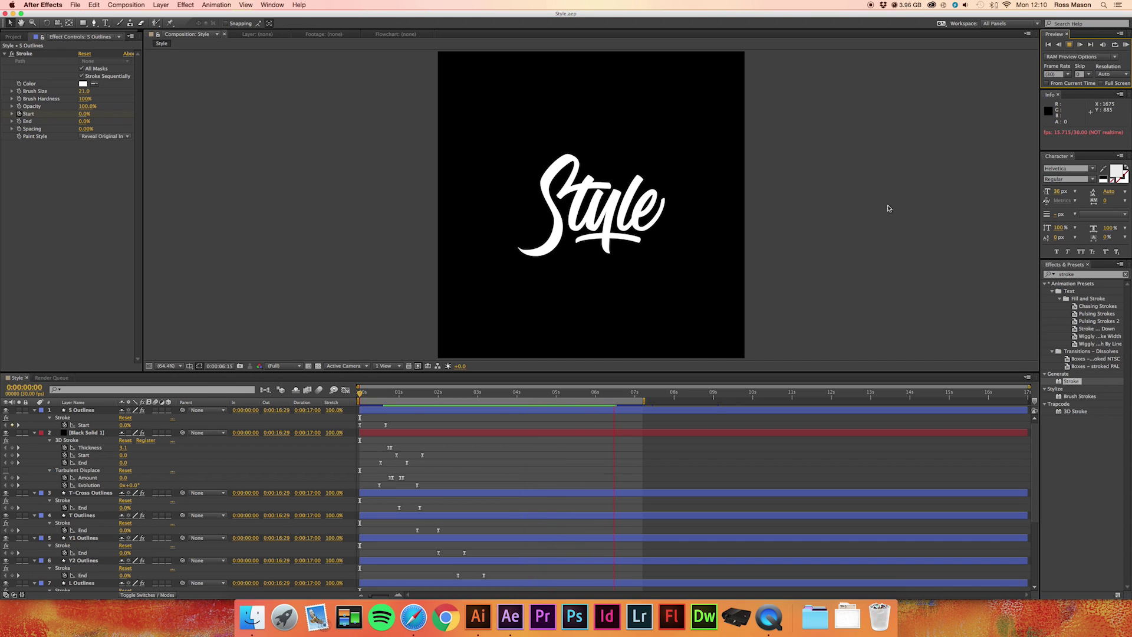
- Stop the preview of the finished Style animation and create a new project
key(space)
key(space)
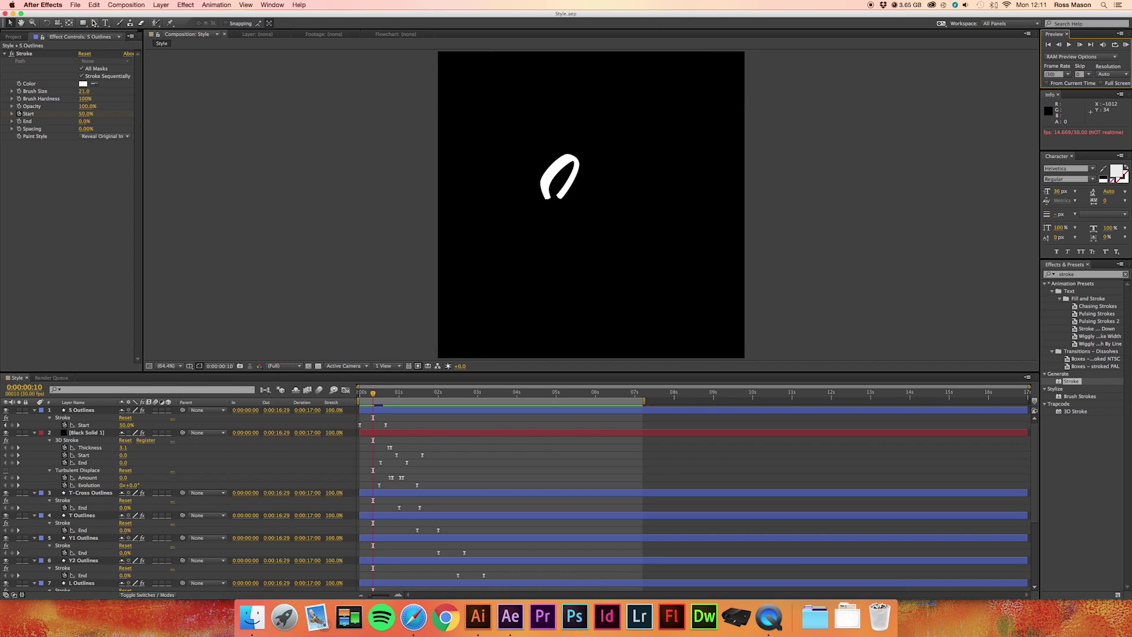
click(76, 5)
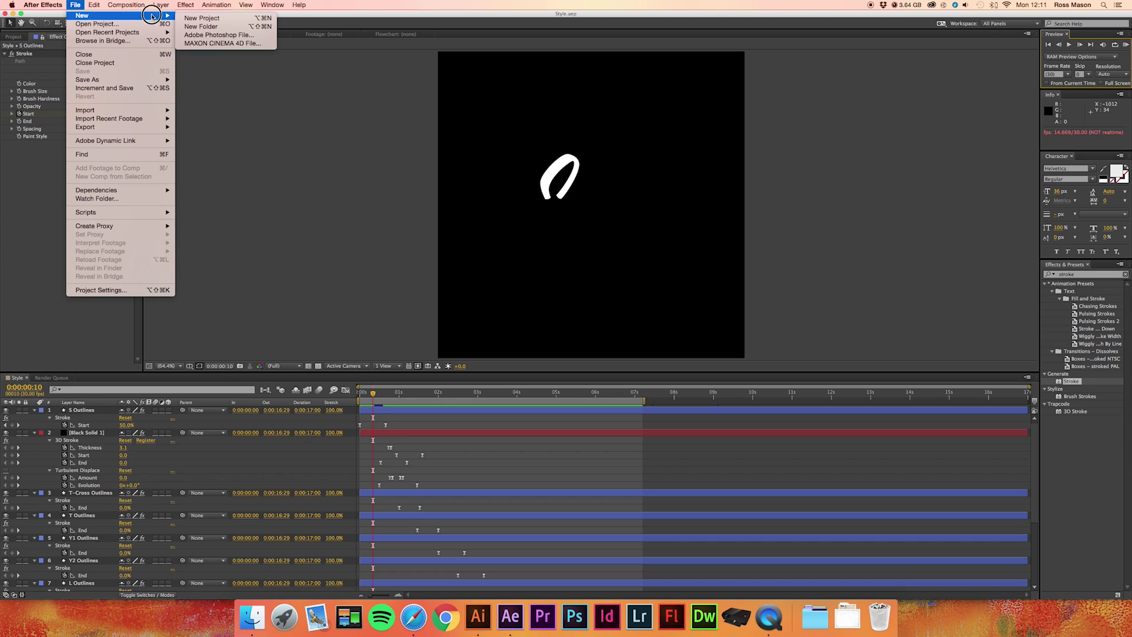
click(241, 40)
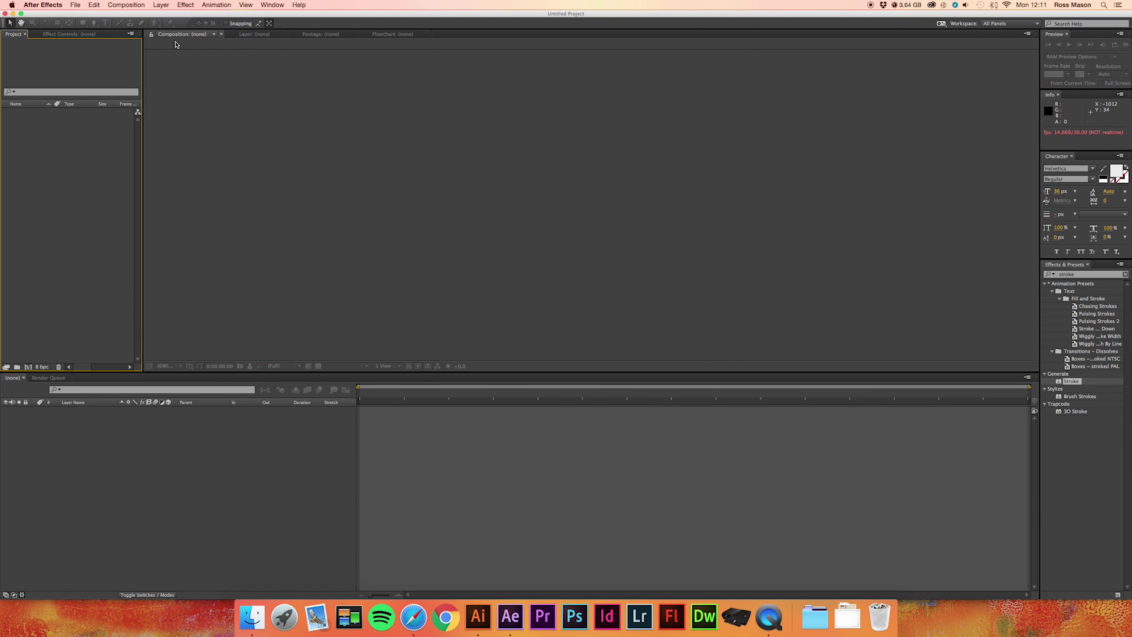
- Create a 1080 x 1080 px composition at 30 frames per second with a 10-second duration
click(126, 5)
click(135, 15)
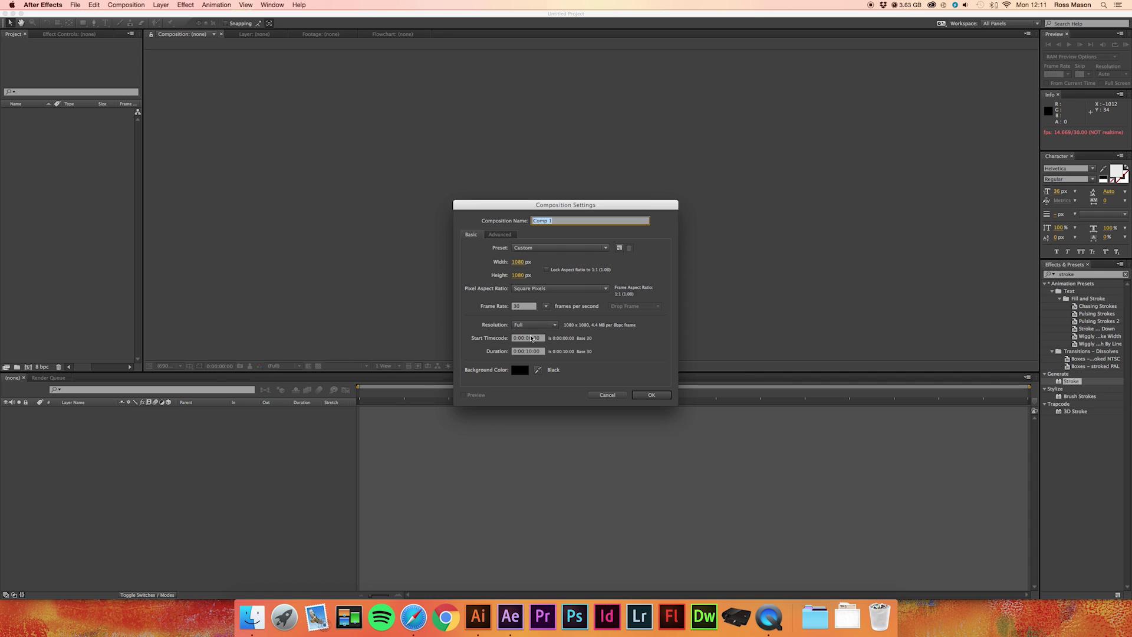
click(528, 352)
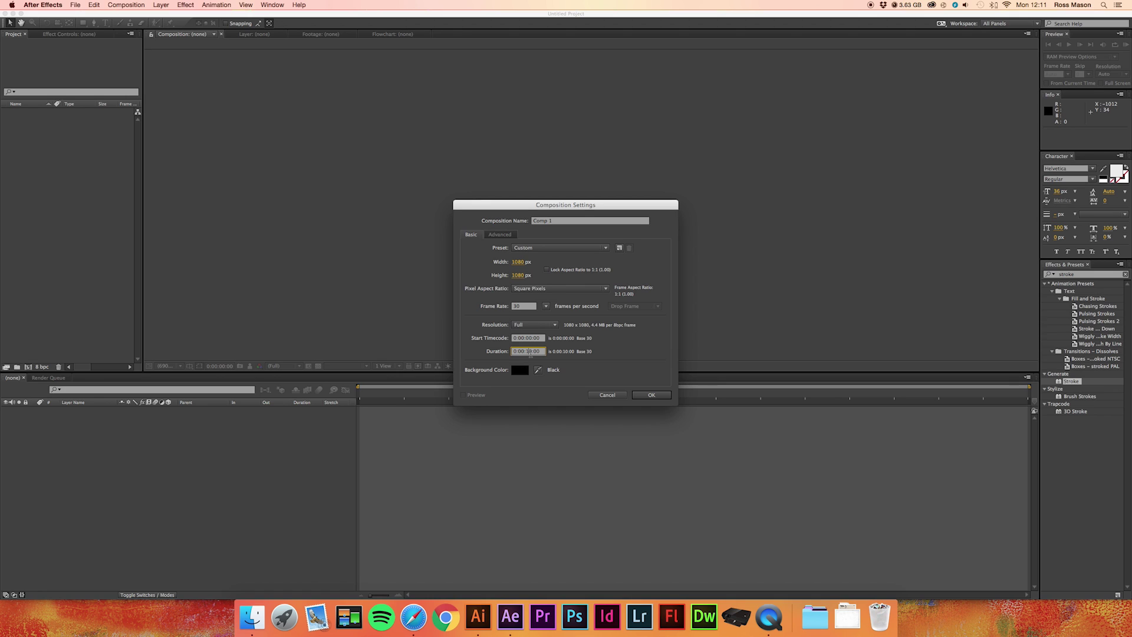
click(518, 306)
click(649, 394)
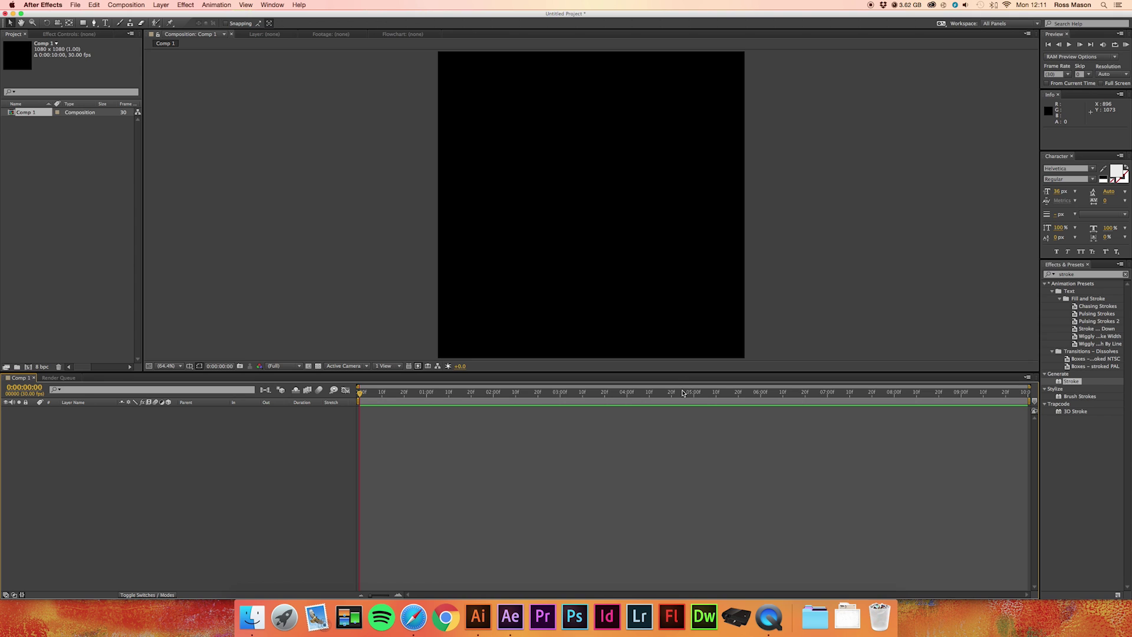
- Switch to Illustrator and examine the separate paths of the Style lettering by selecting the whole word and the T stem
click(478, 616)
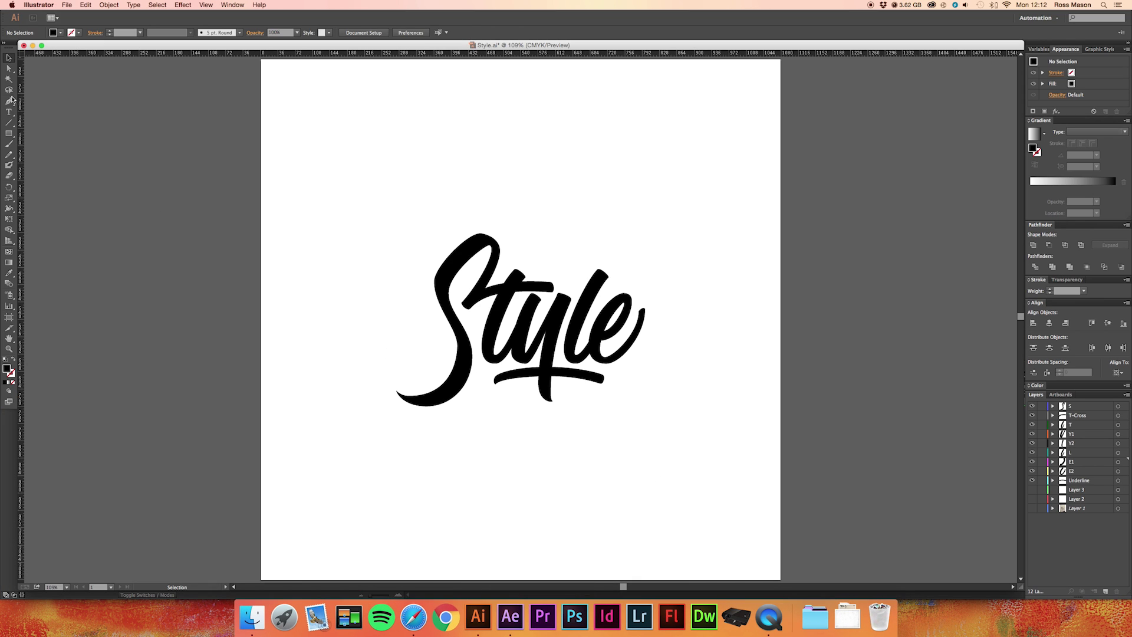
drag(384, 203, 708, 488)
click(724, 460)
drag(684, 429, 379, 217)
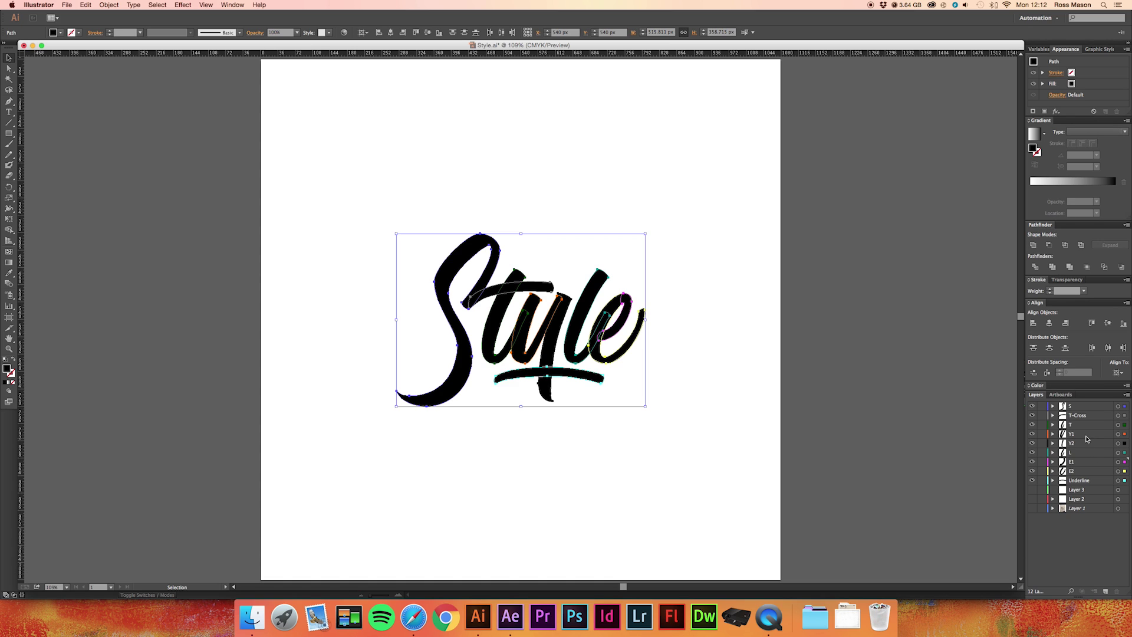
click(558, 480)
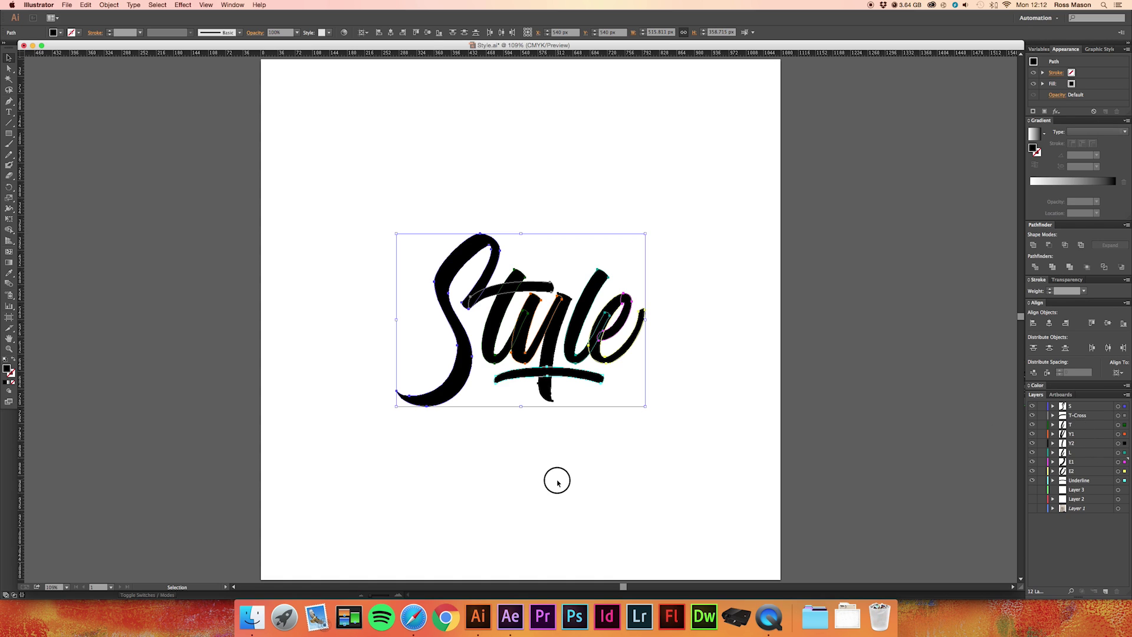
click(465, 374)
click(489, 353)
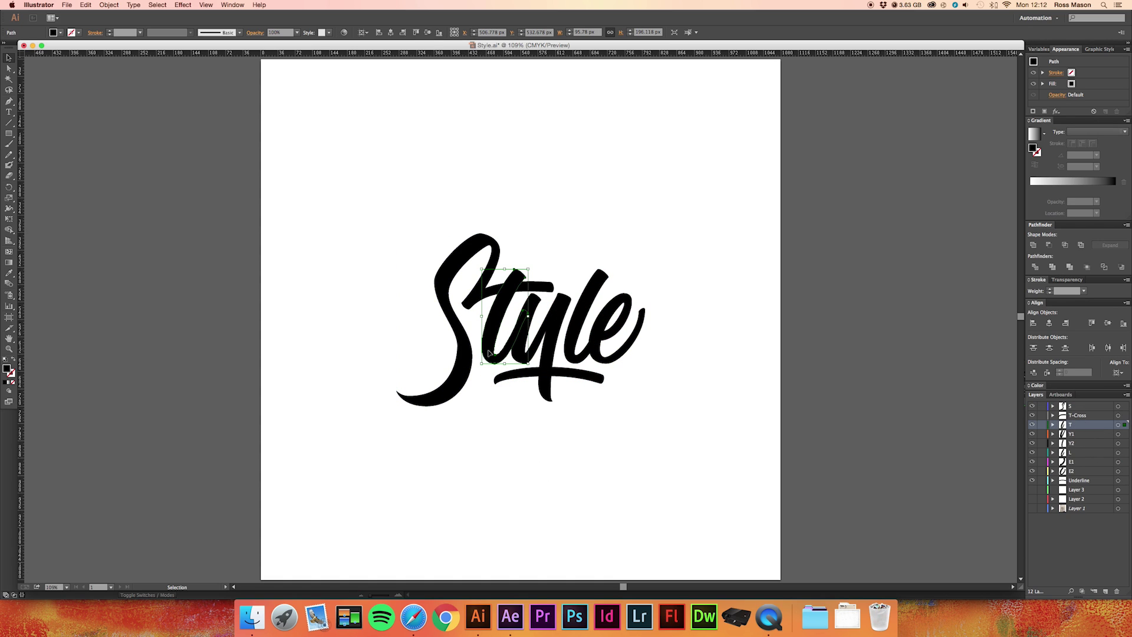
click(677, 387)
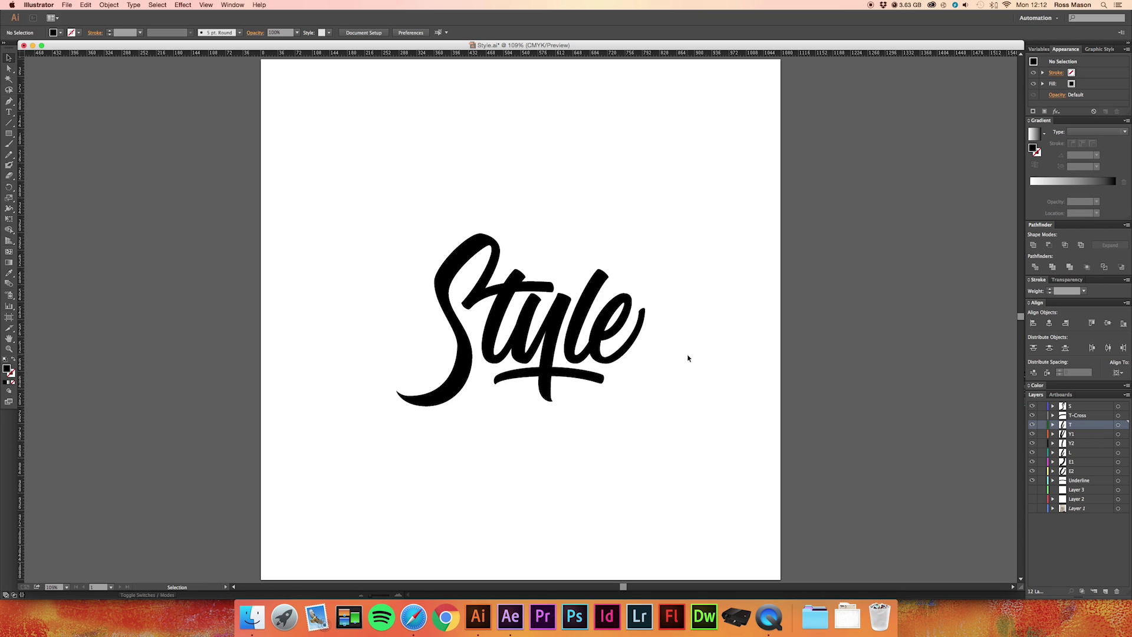
- Examine the overlapping shapes of the letters l and e by selecting the E1, L and E2 paths in turn
key(super+equal)
key(super+equal)
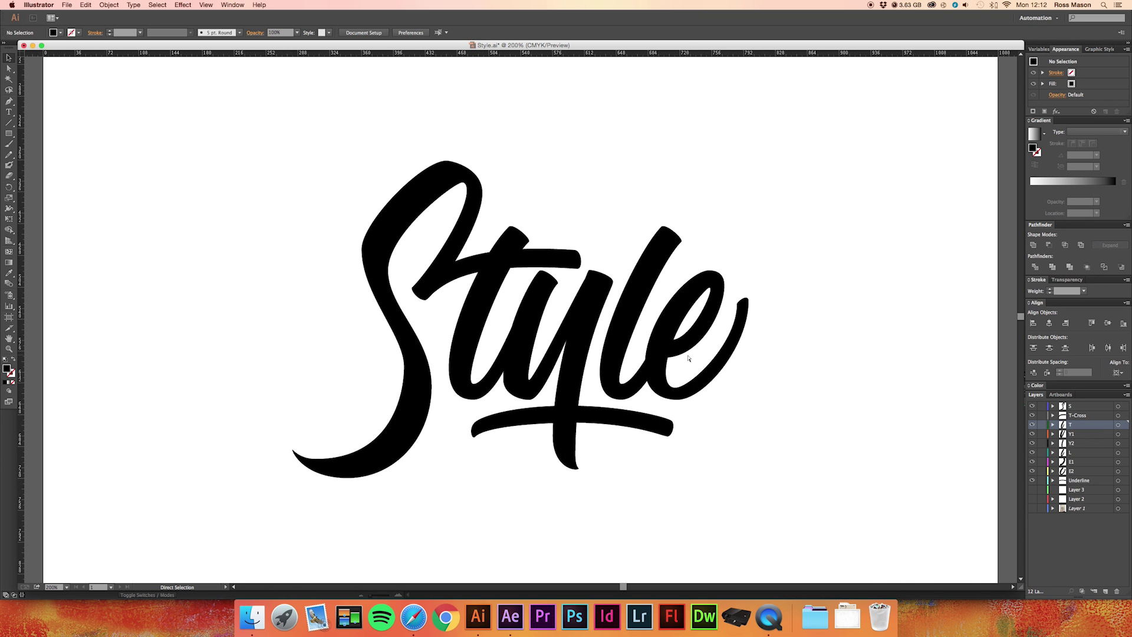
key(super+equal)
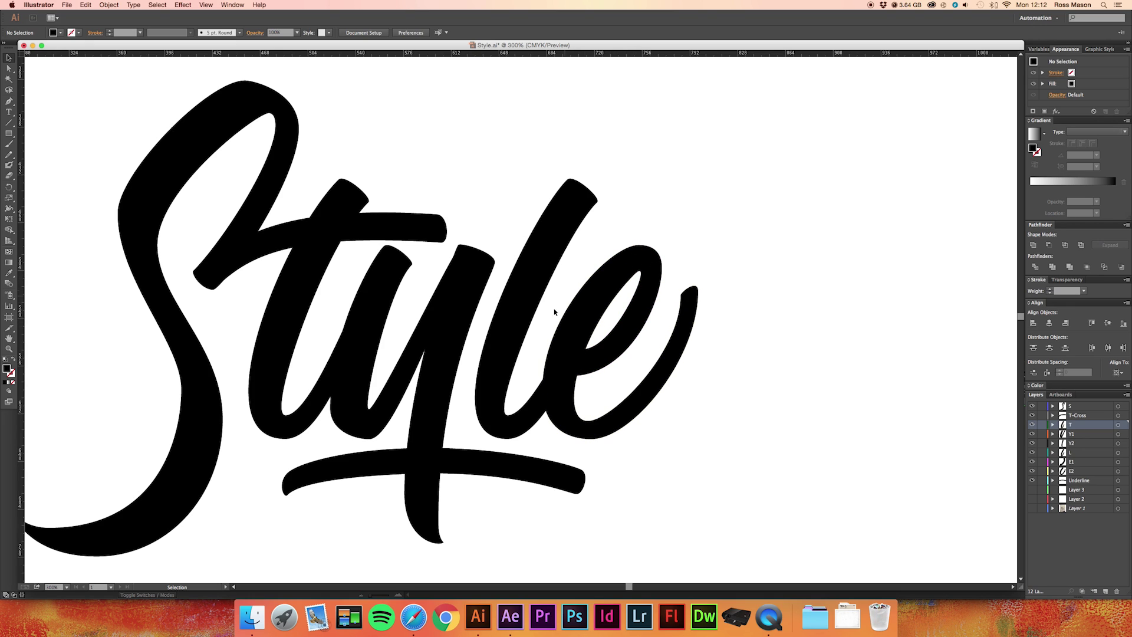
click(583, 368)
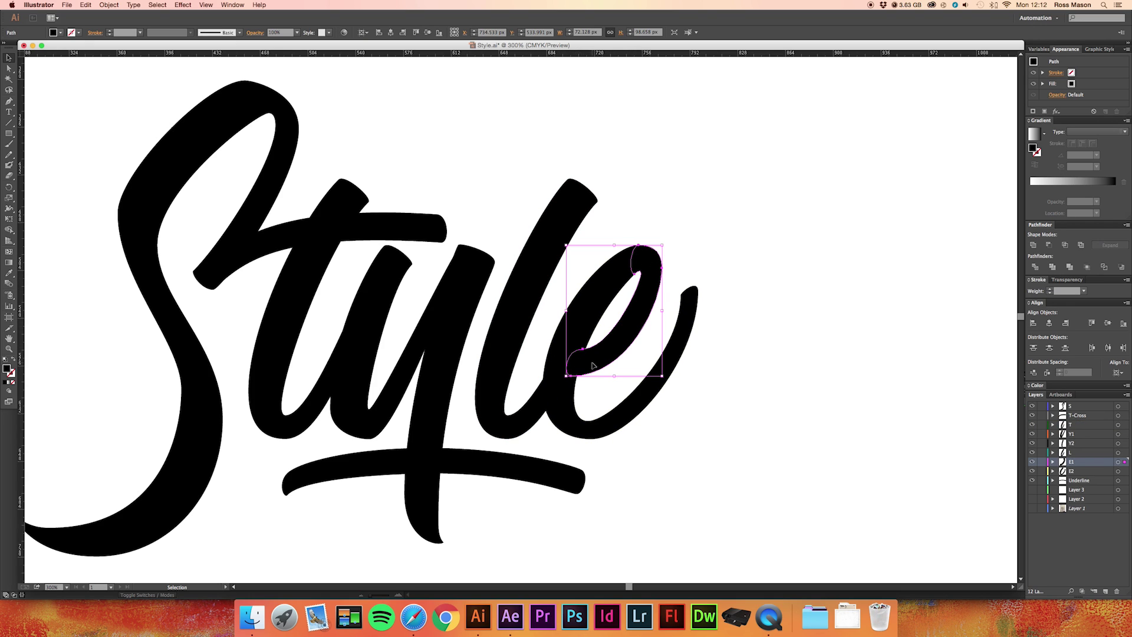
click(579, 347)
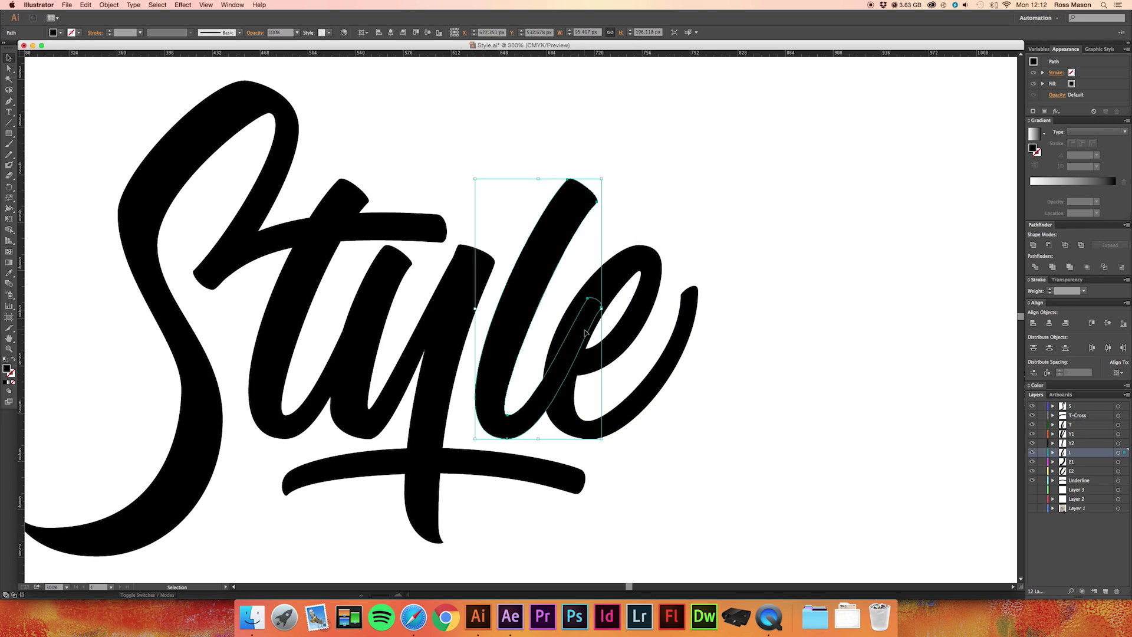
click(574, 327)
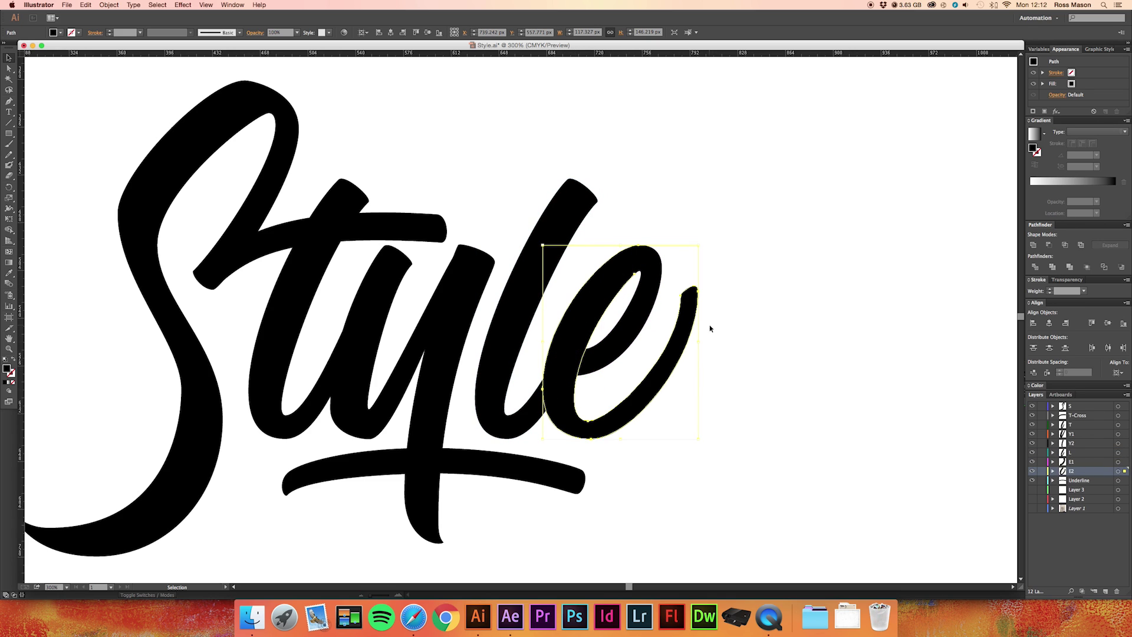
click(725, 326)
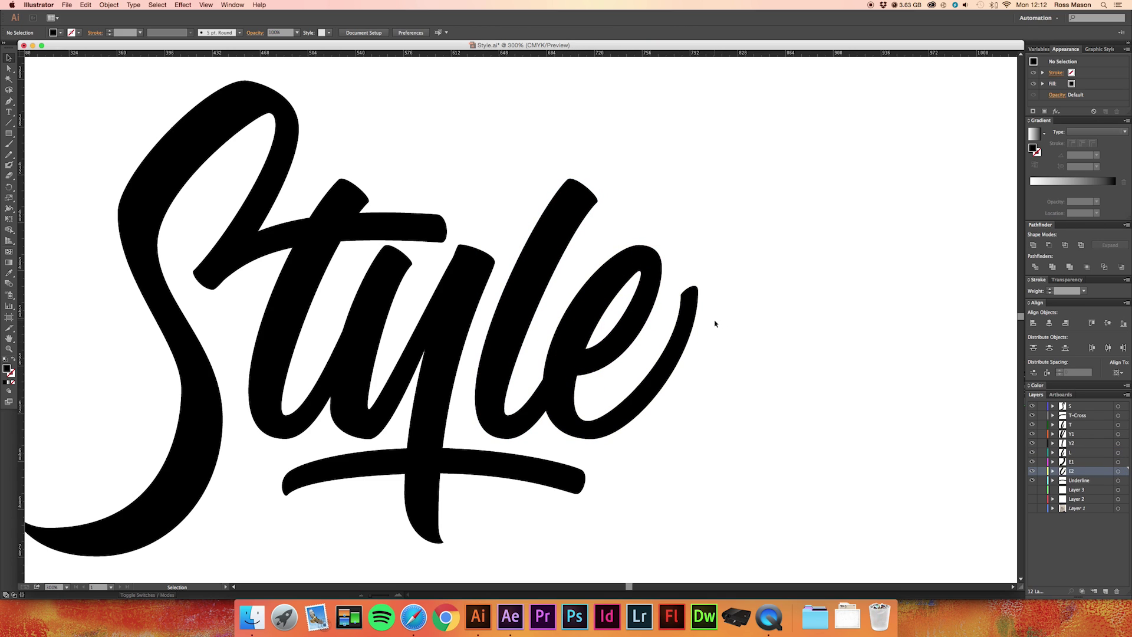
- Check the whole lettering against its separate layers, including Underline, E2 and E1
scroll(716, 324, left, 3)
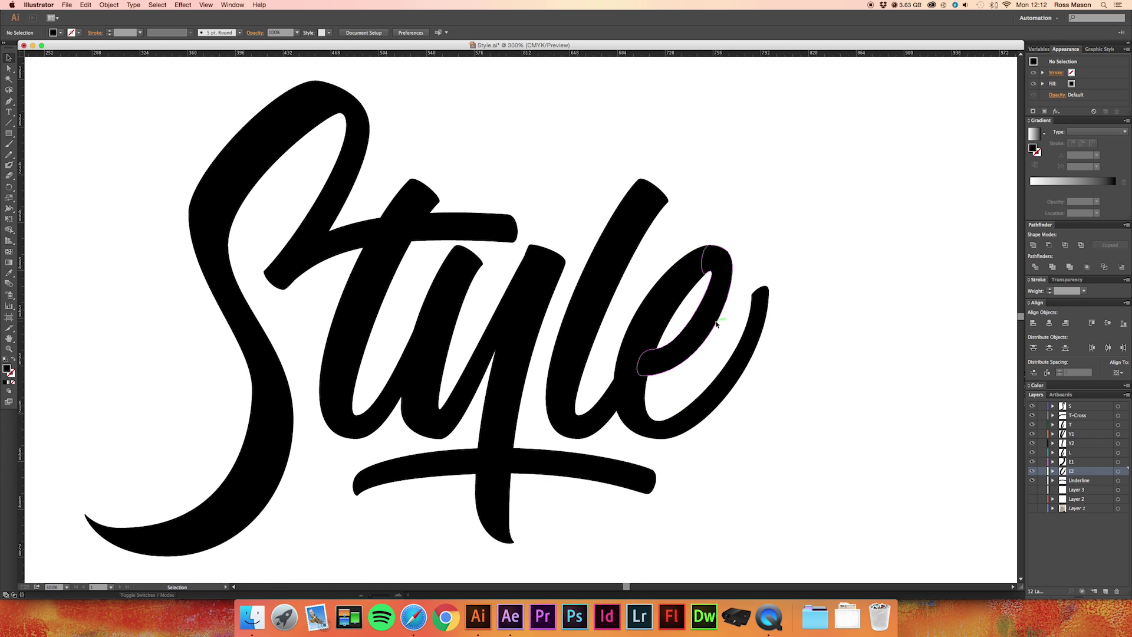
scroll(703, 345, left, 2)
scroll(703, 345, down, 1)
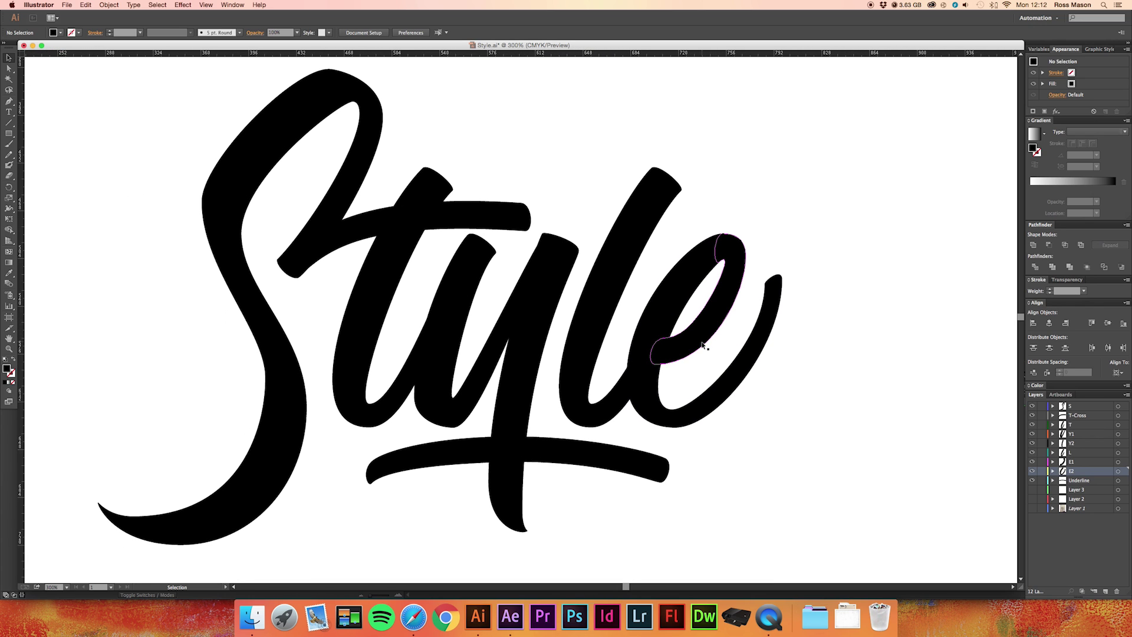
scroll(708, 341, left, 2)
scroll(708, 341, up, 2)
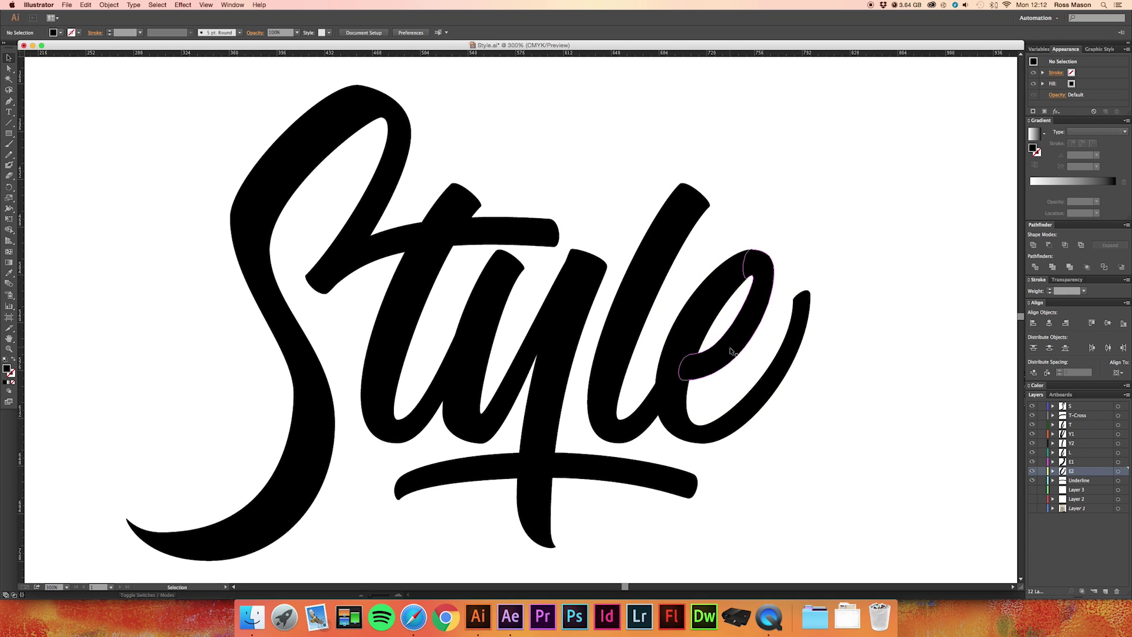
key(super+minus)
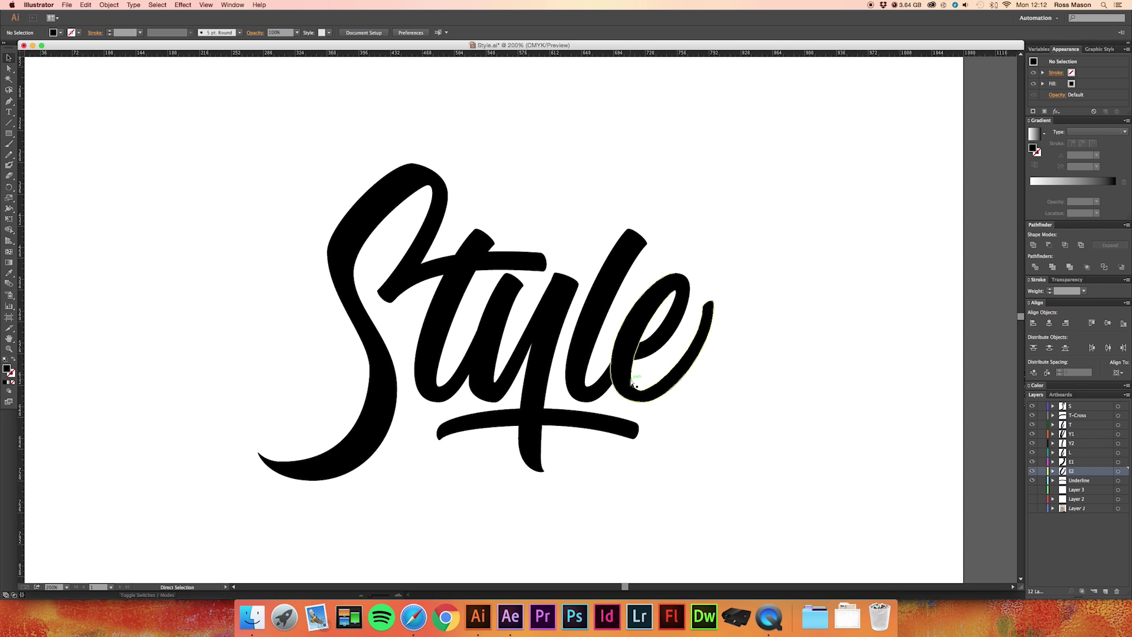
key(super+minus)
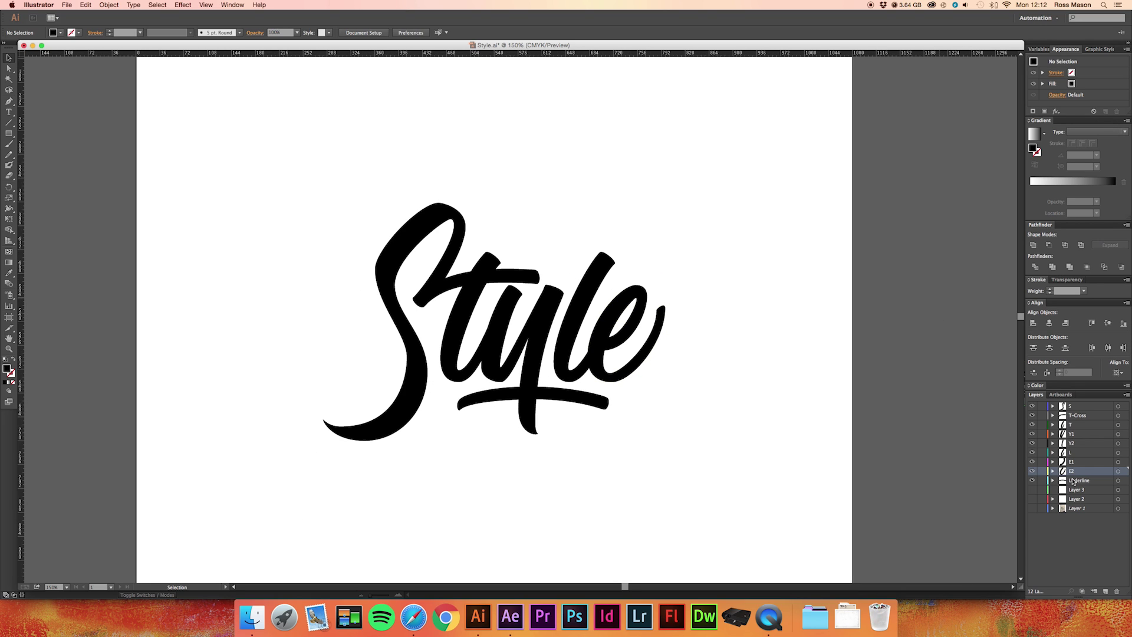
click(1066, 480)
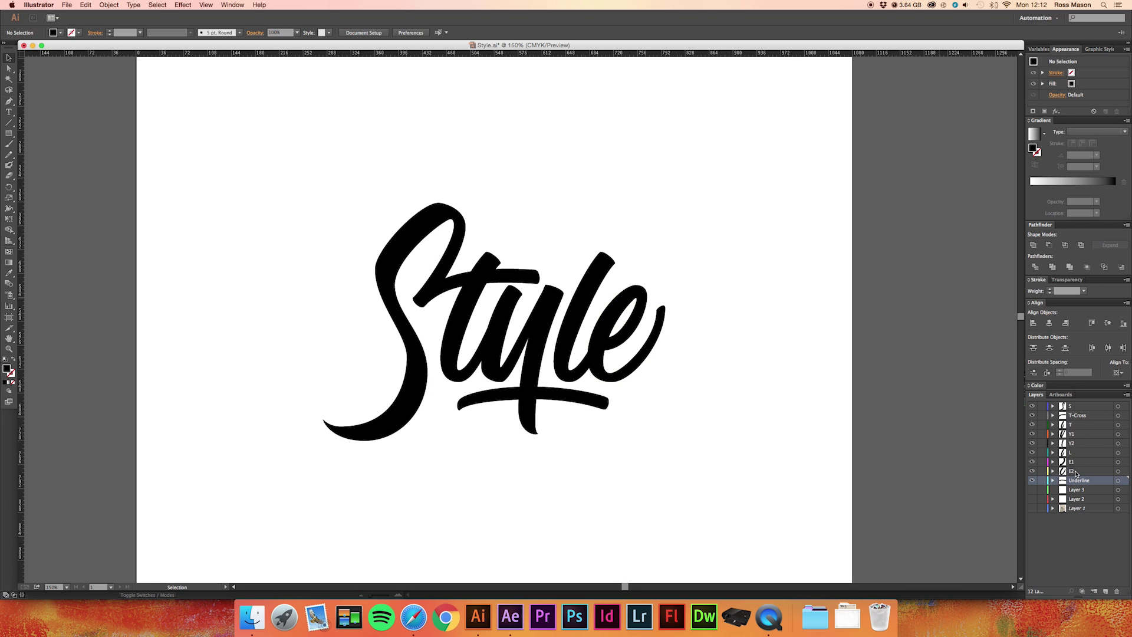
click(1075, 473)
click(1078, 480)
click(1074, 462)
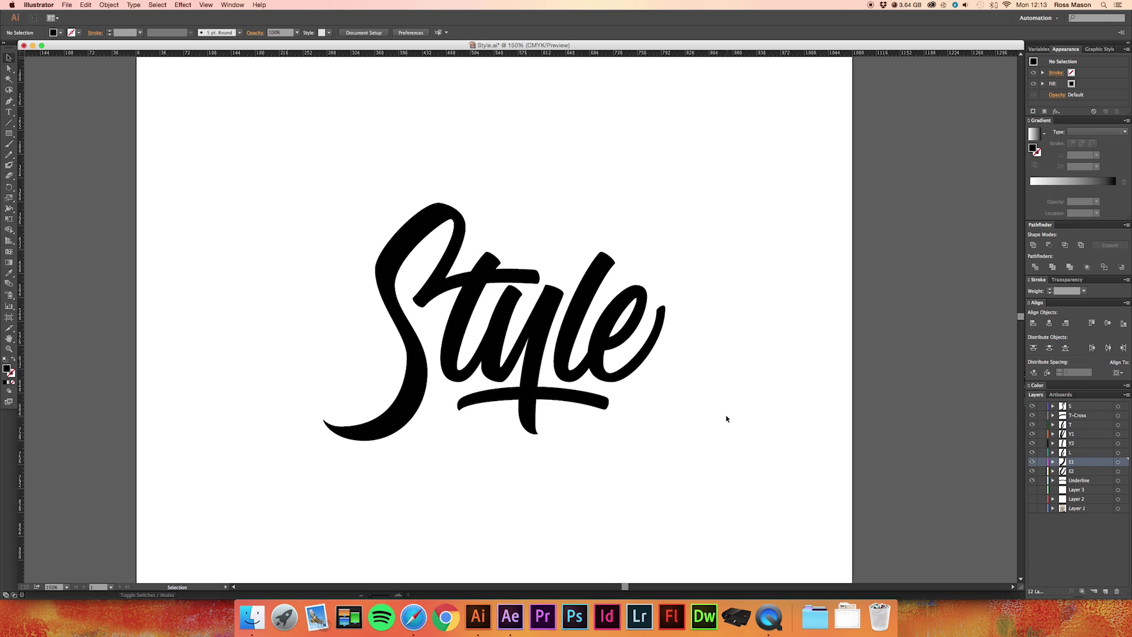
- Save the Style.ai lettering file and switch back to After Effects
key(super+s)
click(510, 616)
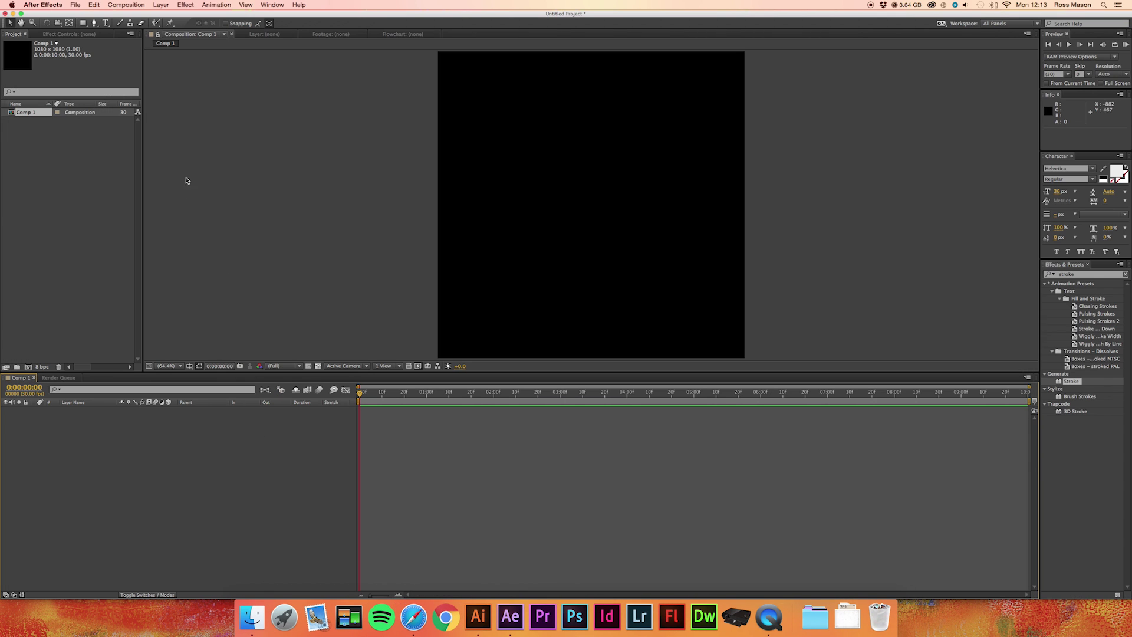
- Import Style.ai into the project as Composition - Retain Layer Sizes
click(81, 4)
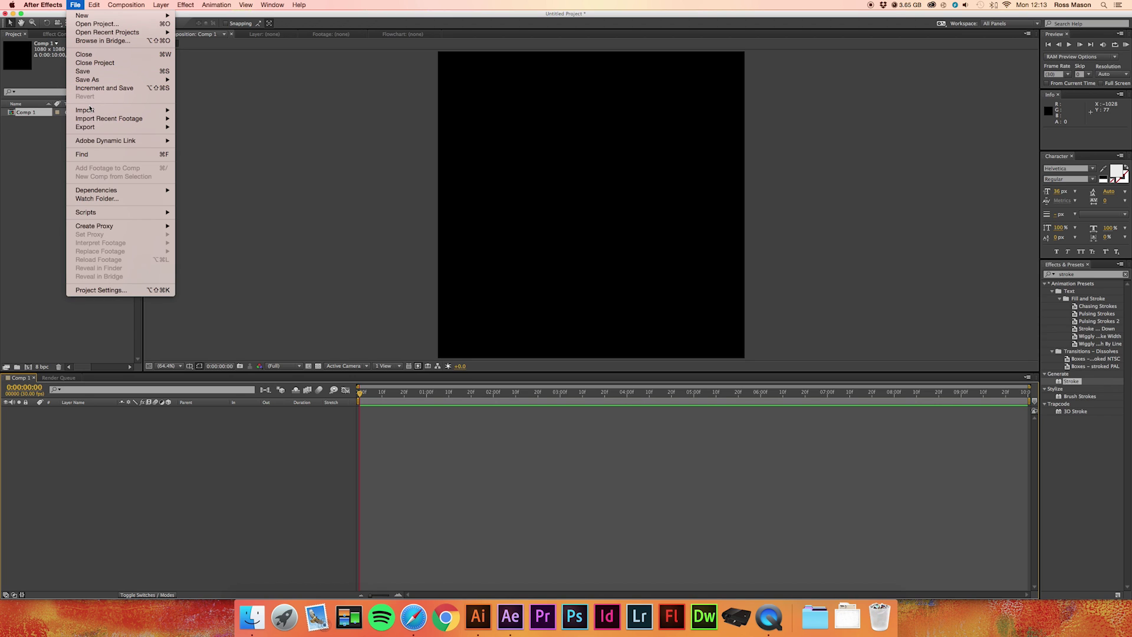
mouse_move(88, 110)
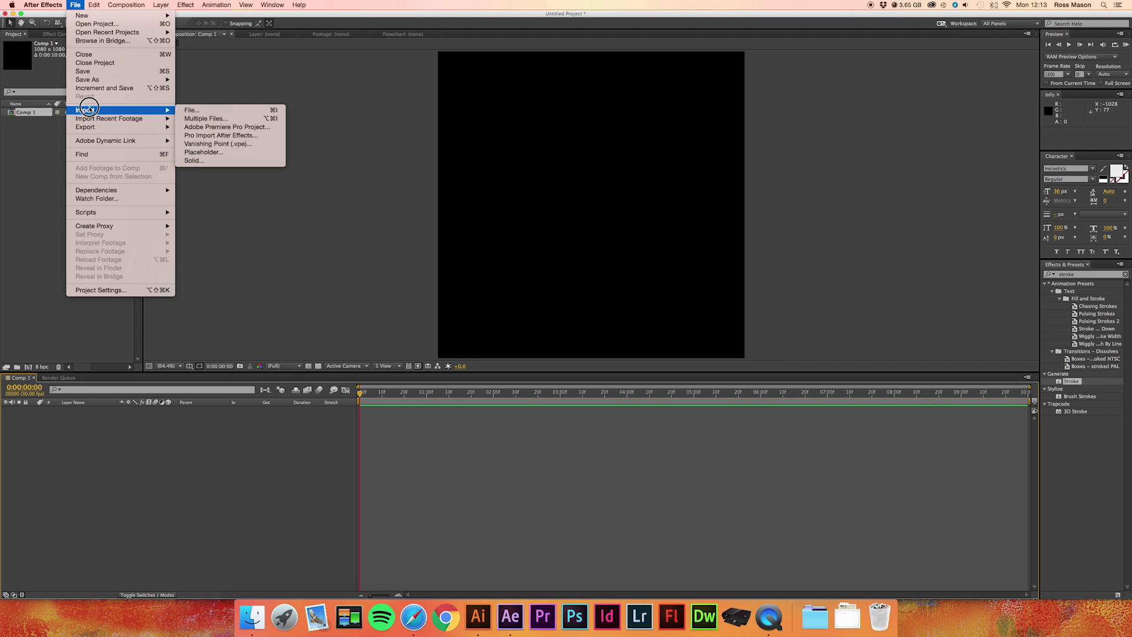
click(194, 110)
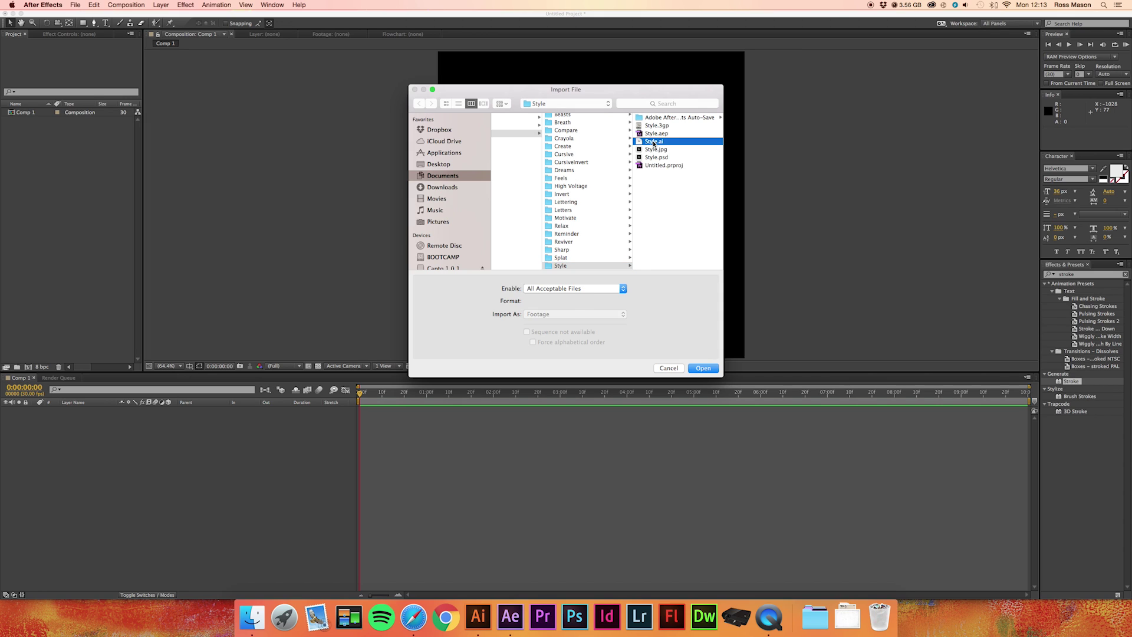
click(655, 143)
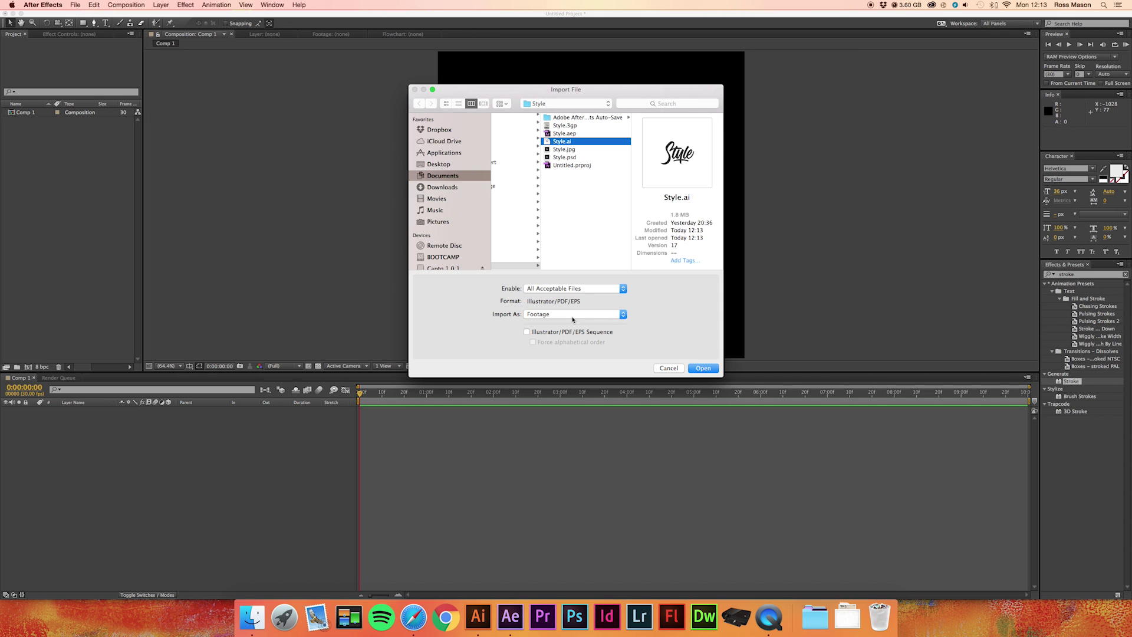
click(536, 317)
click(537, 330)
click(580, 315)
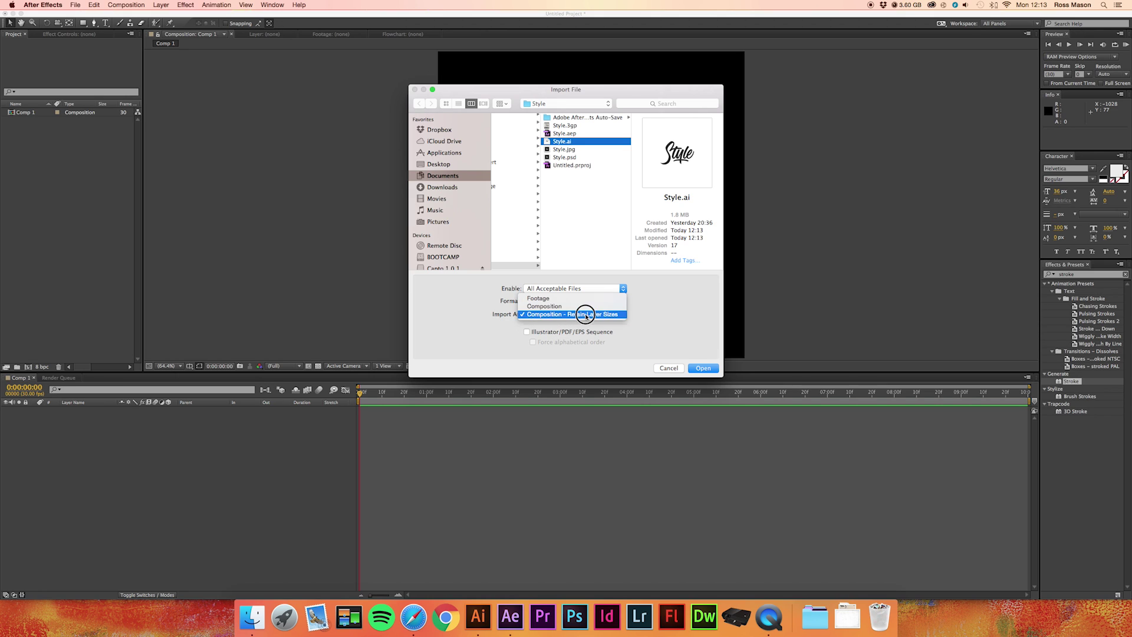
click(644, 328)
click(701, 368)
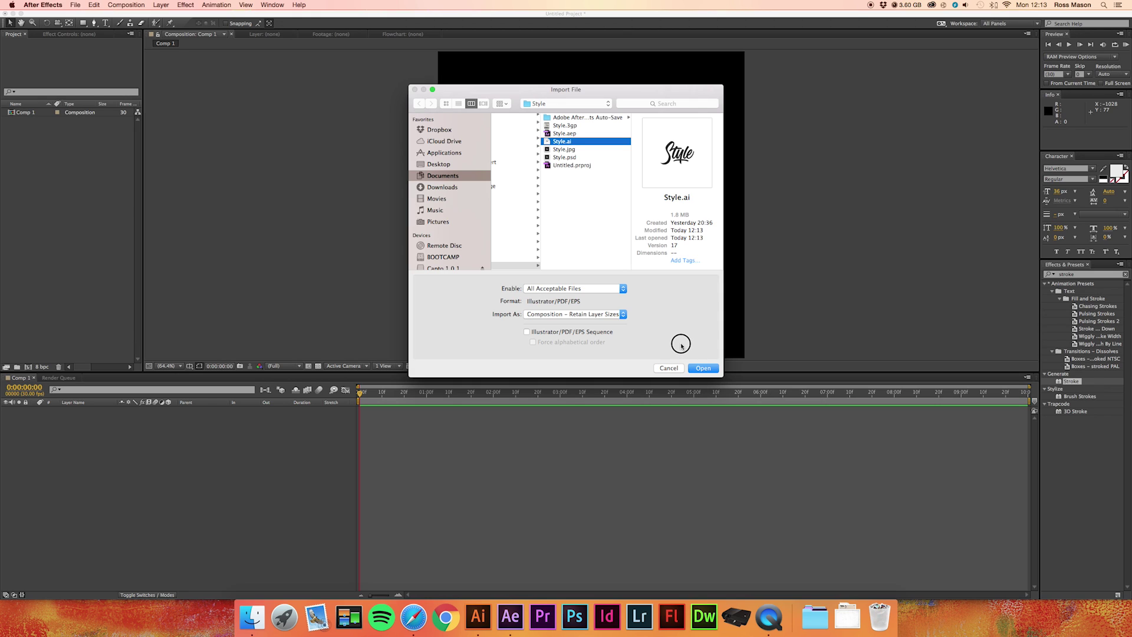
click(706, 369)
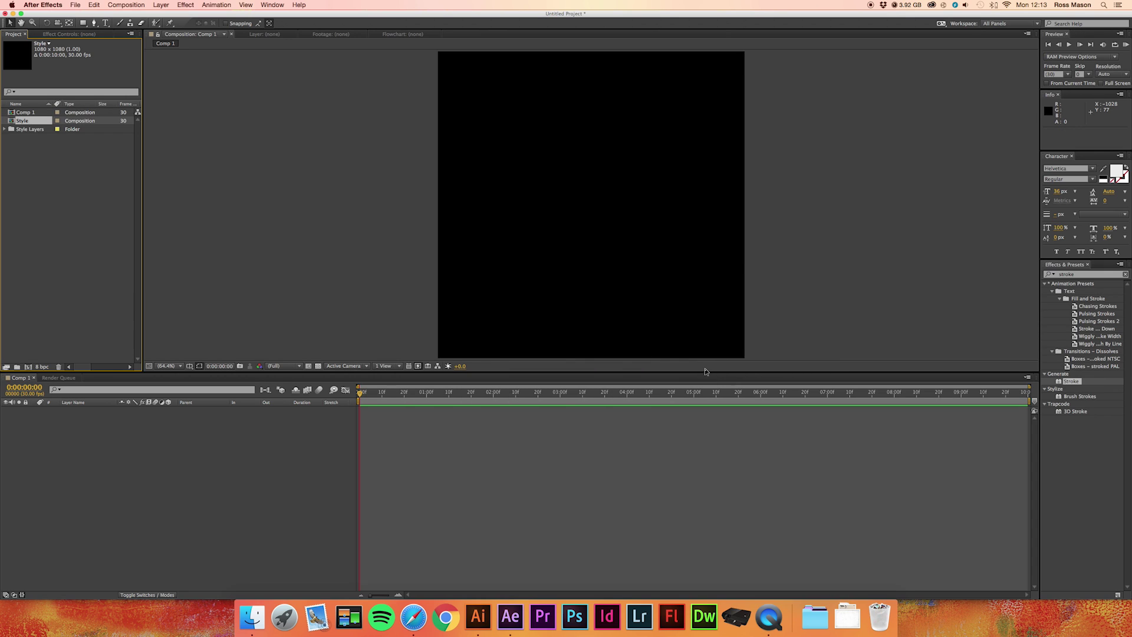
- Review the vector files inside the Style Layers folder, collapse it, and select the imported Style composition
click(6, 129)
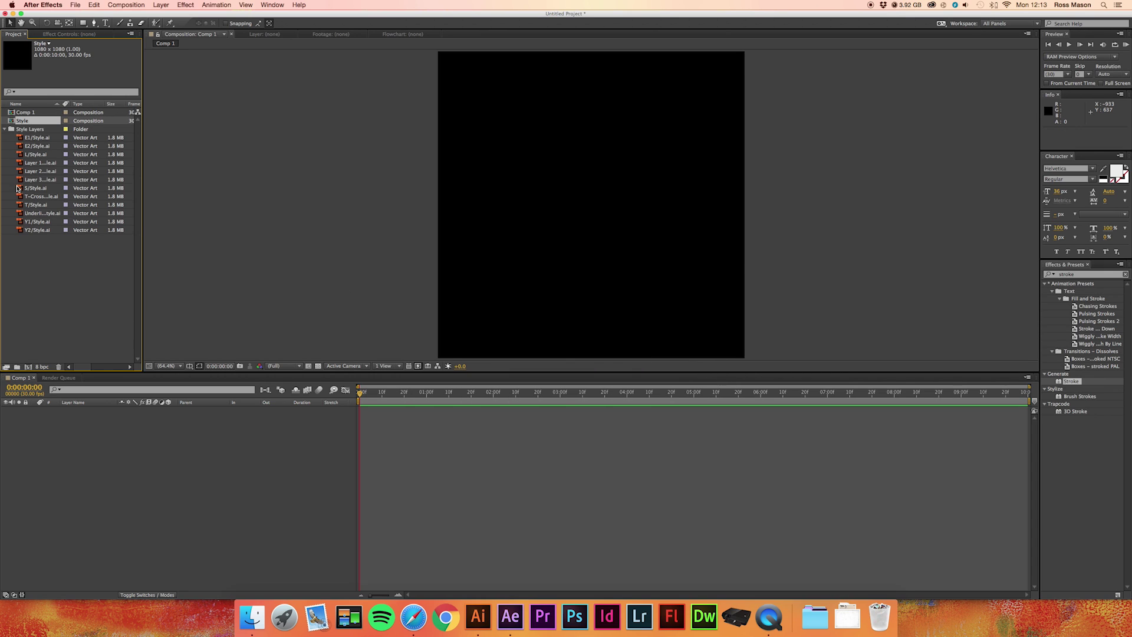
drag(40, 249, 21, 135)
click(7, 130)
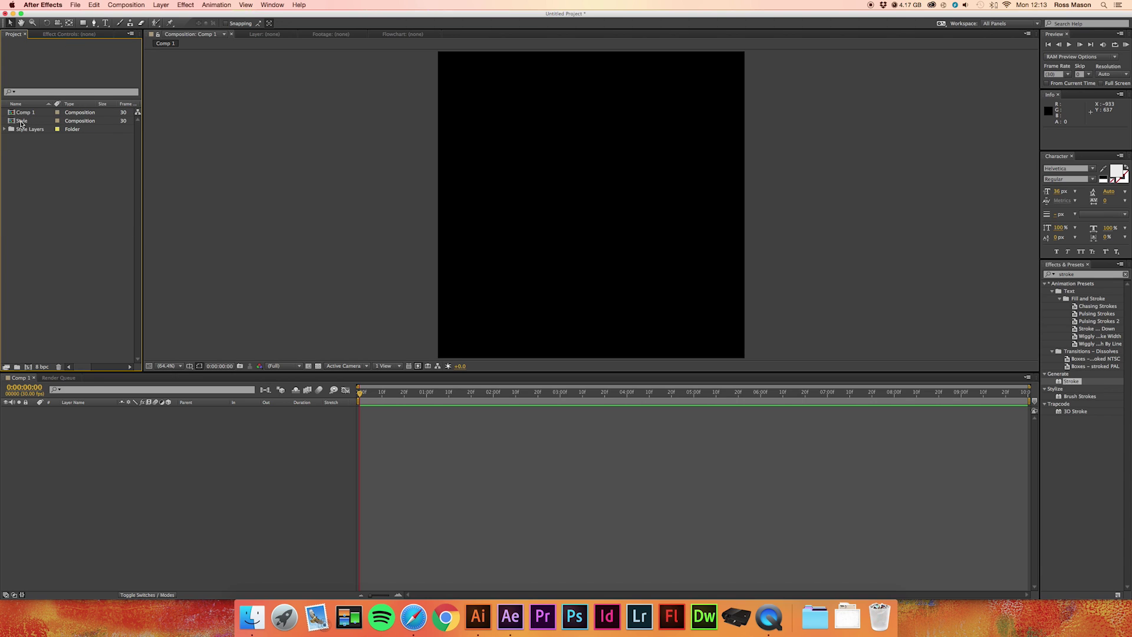
click(21, 120)
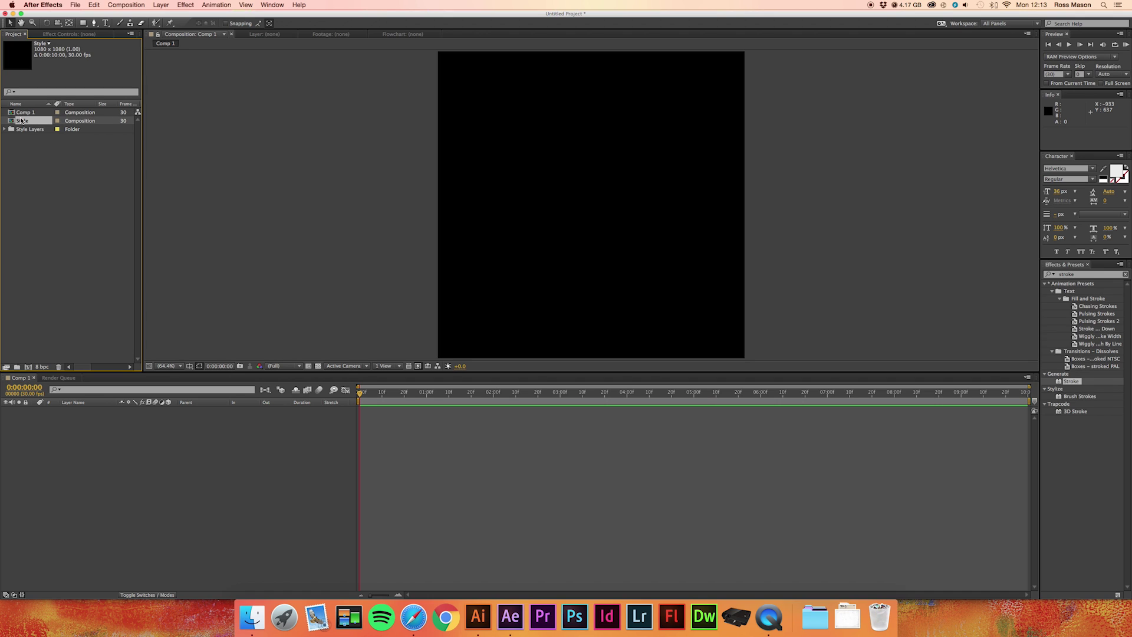
- Open the Style composition and delete the unneeded Layer 1, Layer 2 and Layer 3
double_click(21, 120)
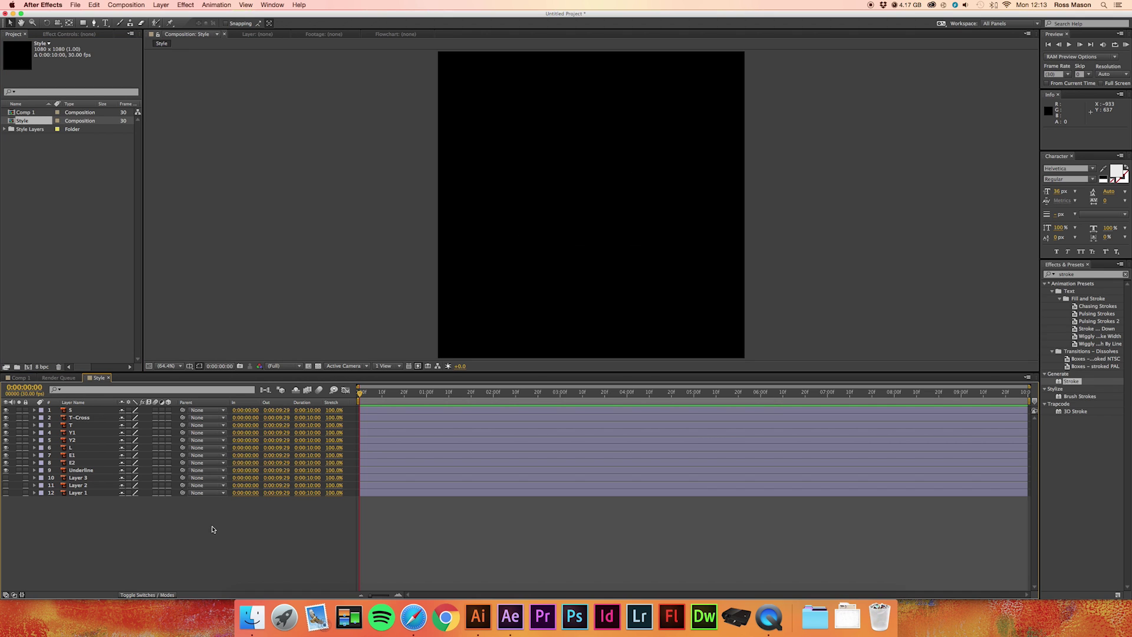
click(92, 502)
drag(92, 502, 69, 480)
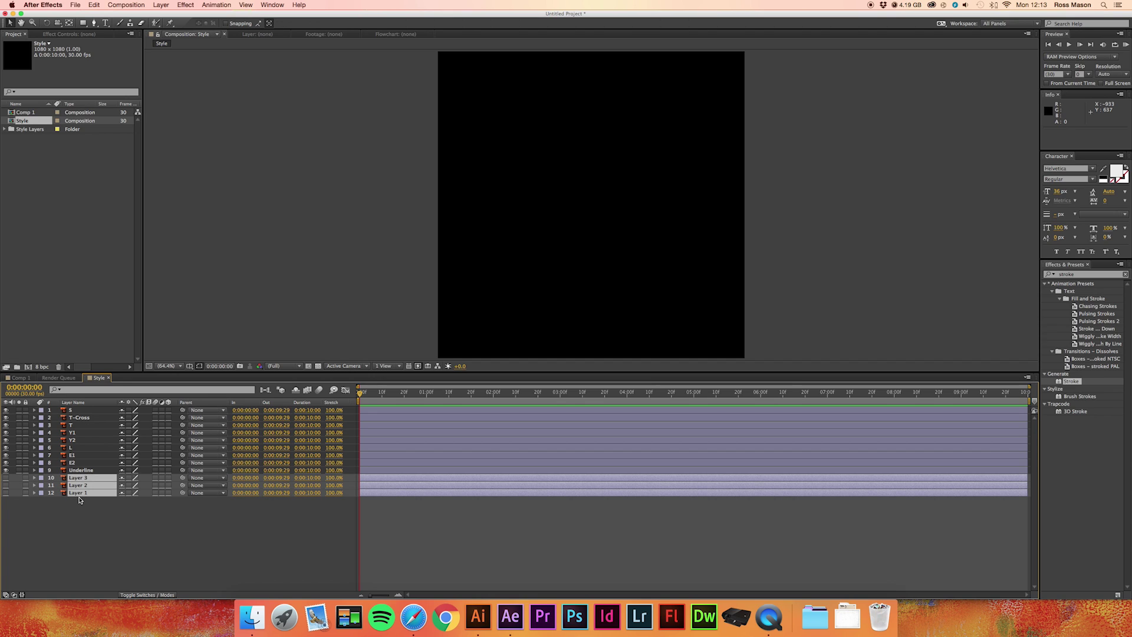
click(79, 500)
click(80, 485)
click(82, 506)
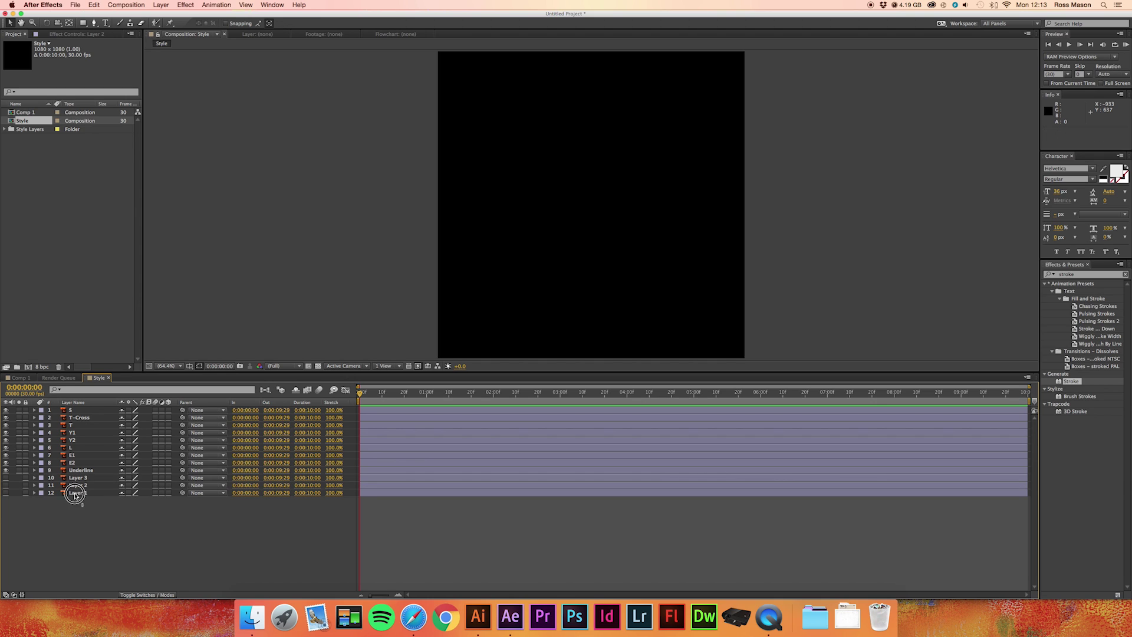
drag(75, 495, 62, 479)
key(Delete)
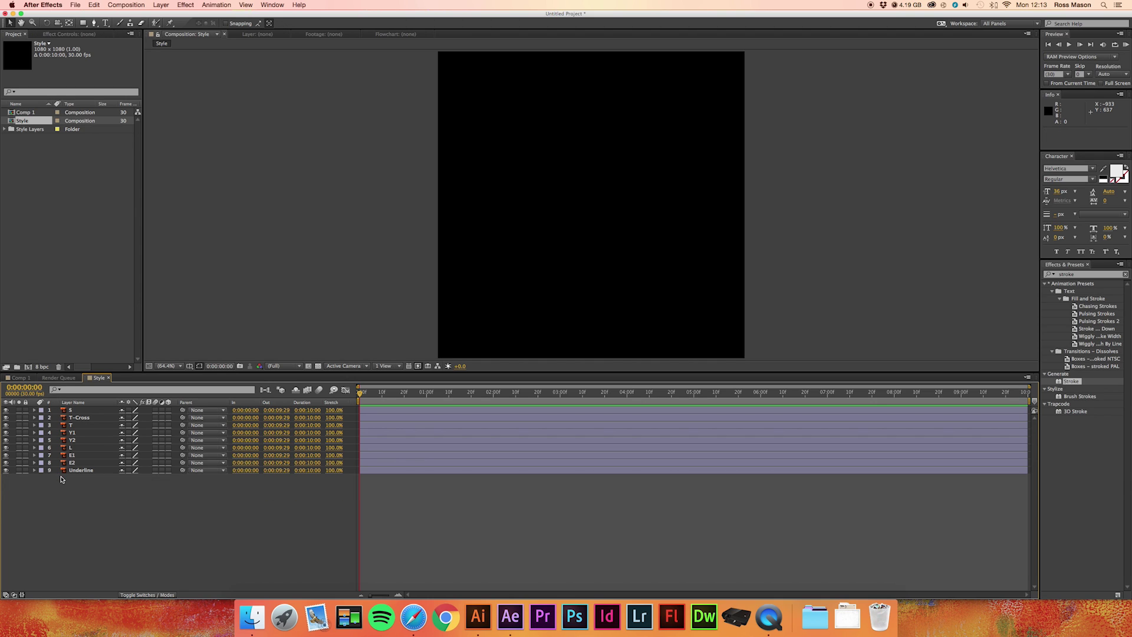
- Create shapes from all the remaining vector layers, from S down to Underline
drag(87, 495, 46, 386)
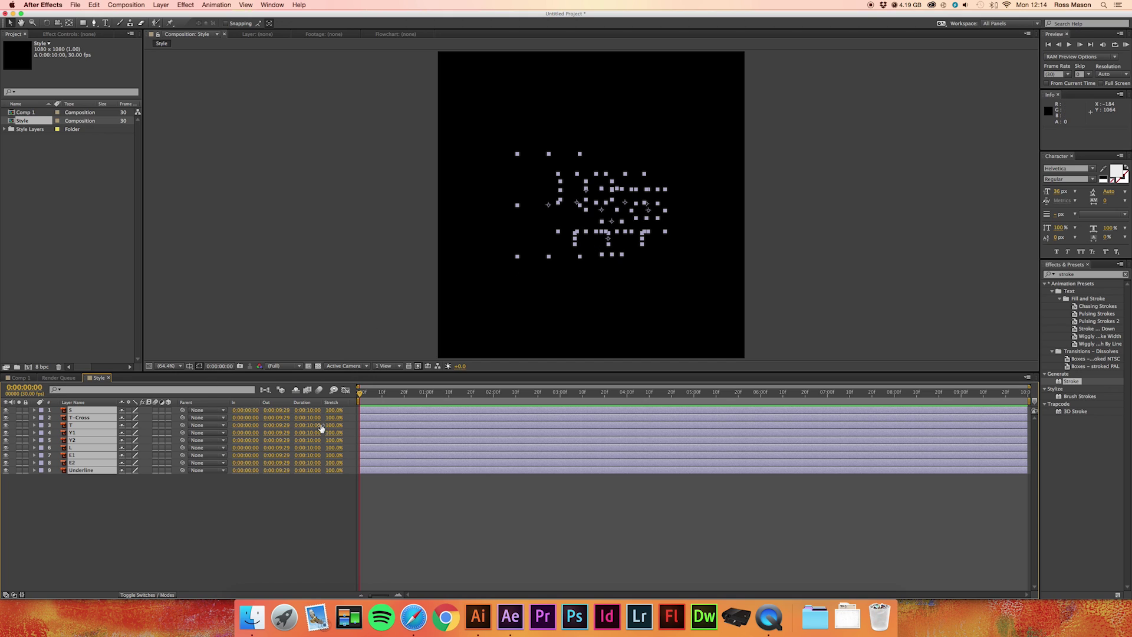
right_click(106, 458)
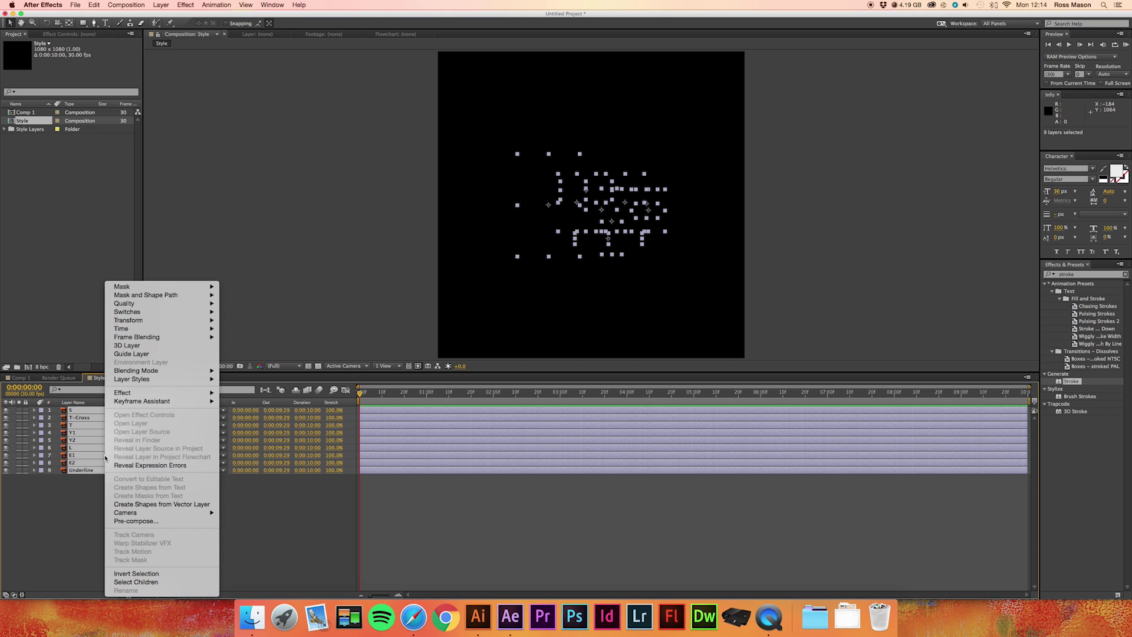
click(149, 505)
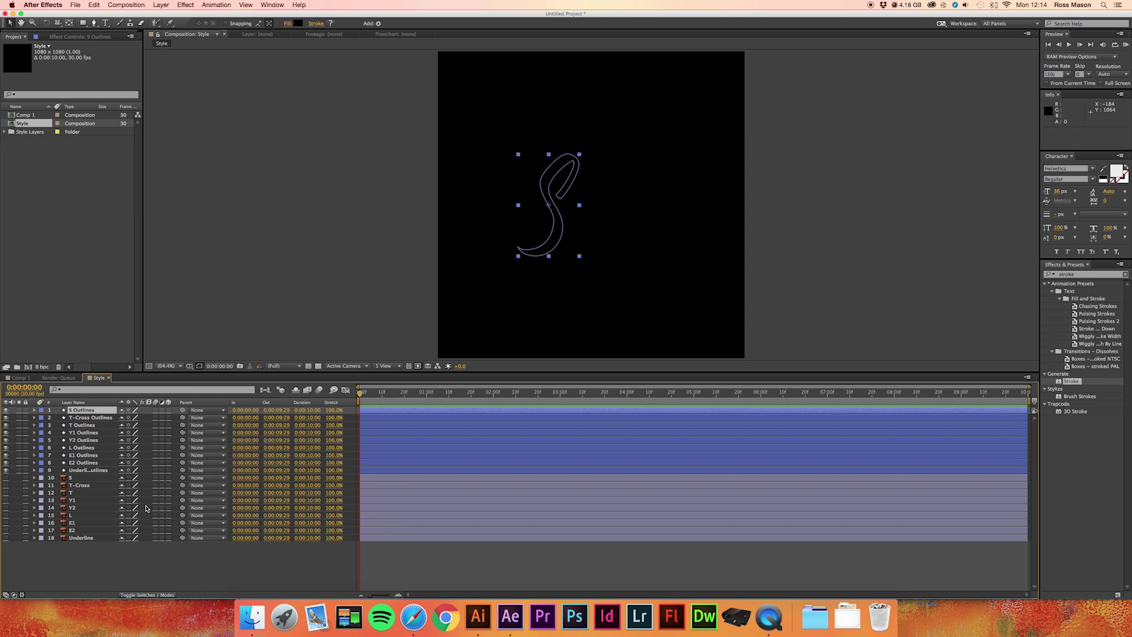
- Change the fill color of all the outline shape layers to white (FFFFFF)
click(87, 471)
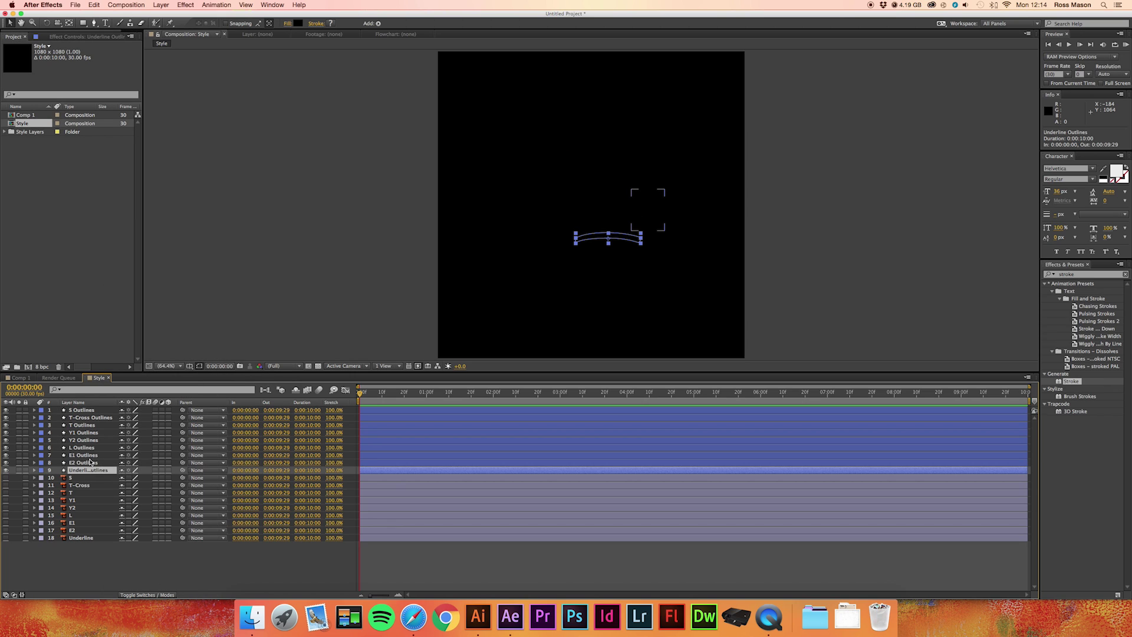
shift+click(95, 411)
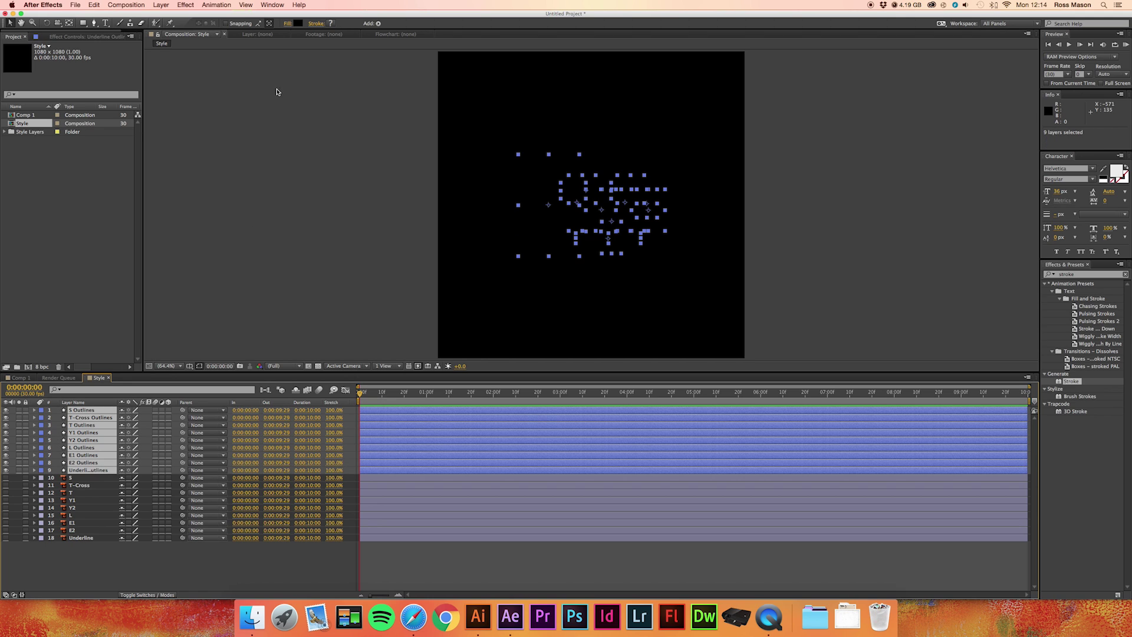
click(298, 23)
drag(469, 274, 425, 217)
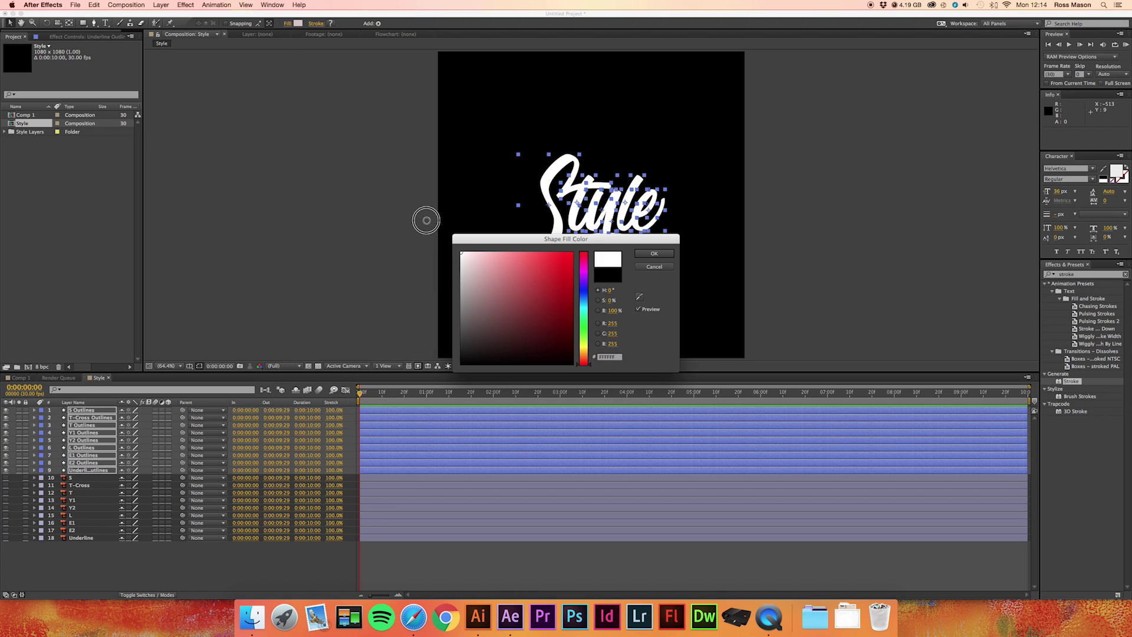
key(Return)
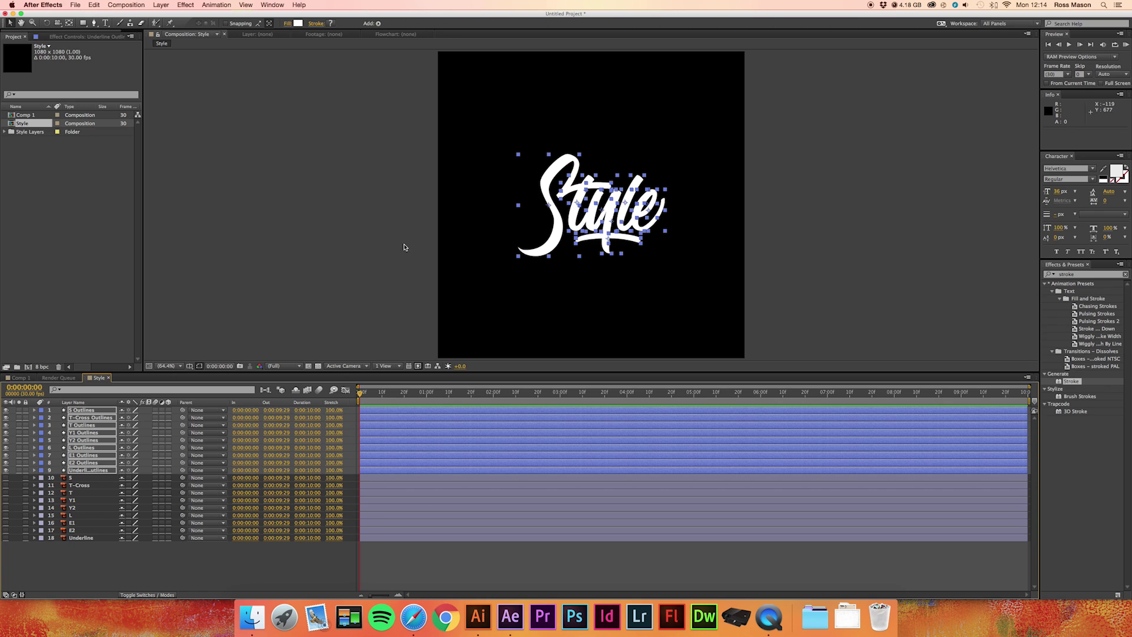
- Delete the original vector layers and hide every outline layer except S Outlines
drag(115, 559, 54, 480)
key(Delete)
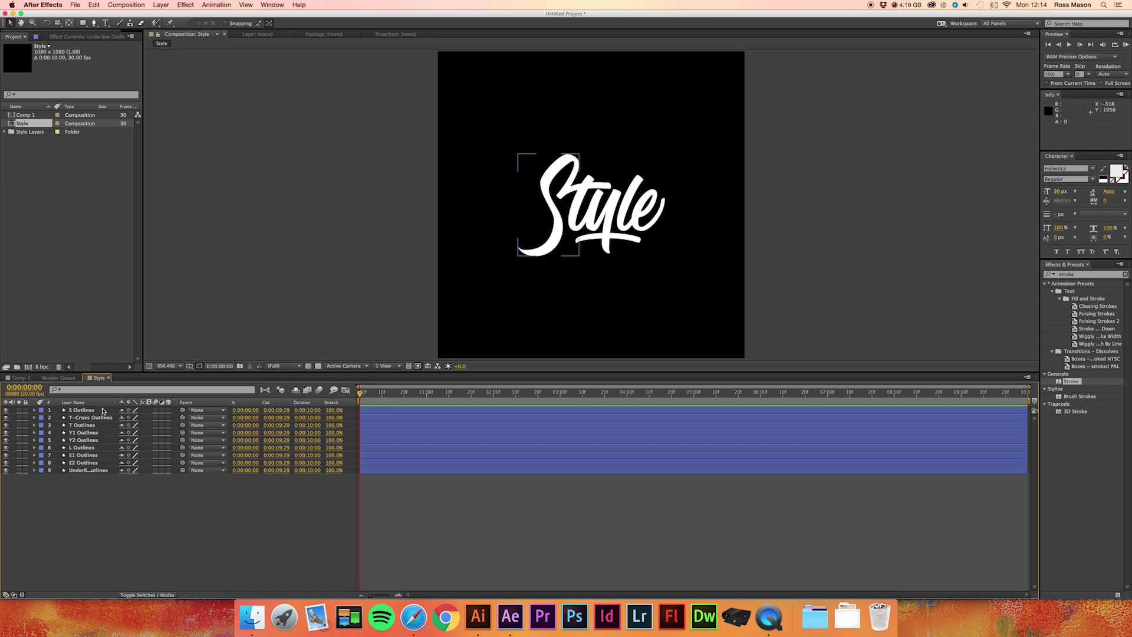
click(25, 510)
click(7, 471)
drag(5, 418, 6, 472)
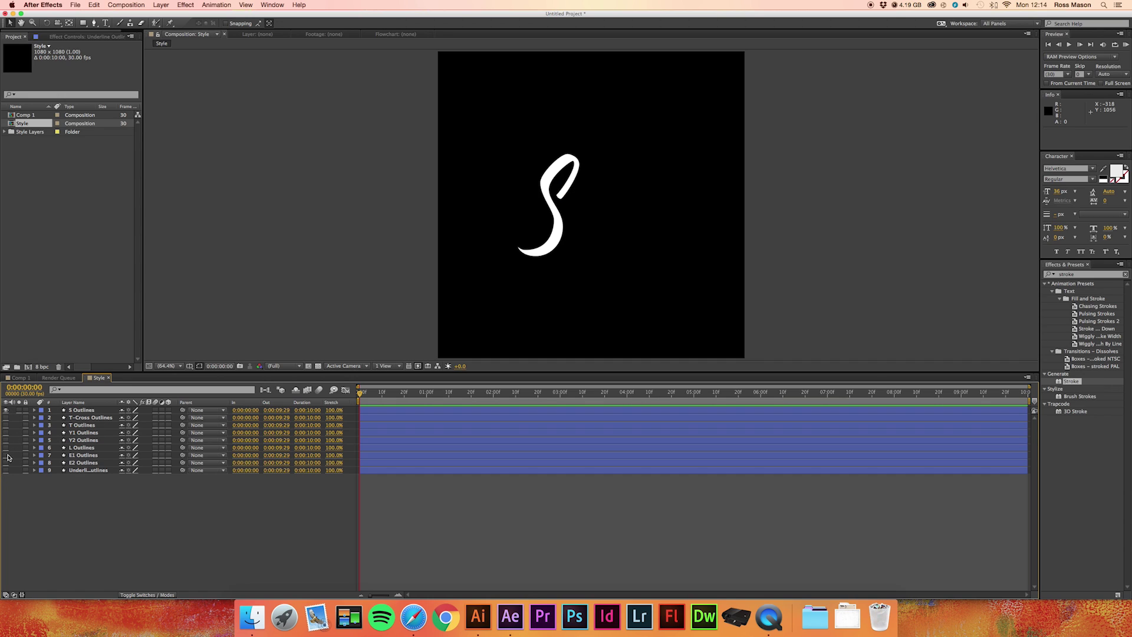
- Find the Stroke effect by searching for "stroke" and apply it to the S Outlines layer
click(554, 224)
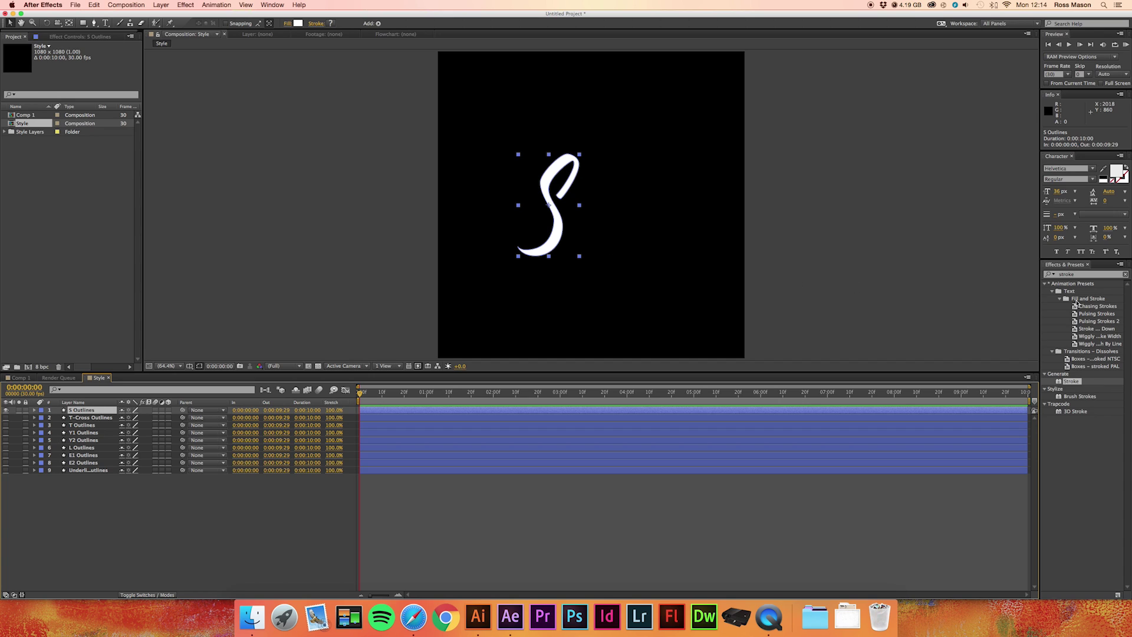
click(1093, 275)
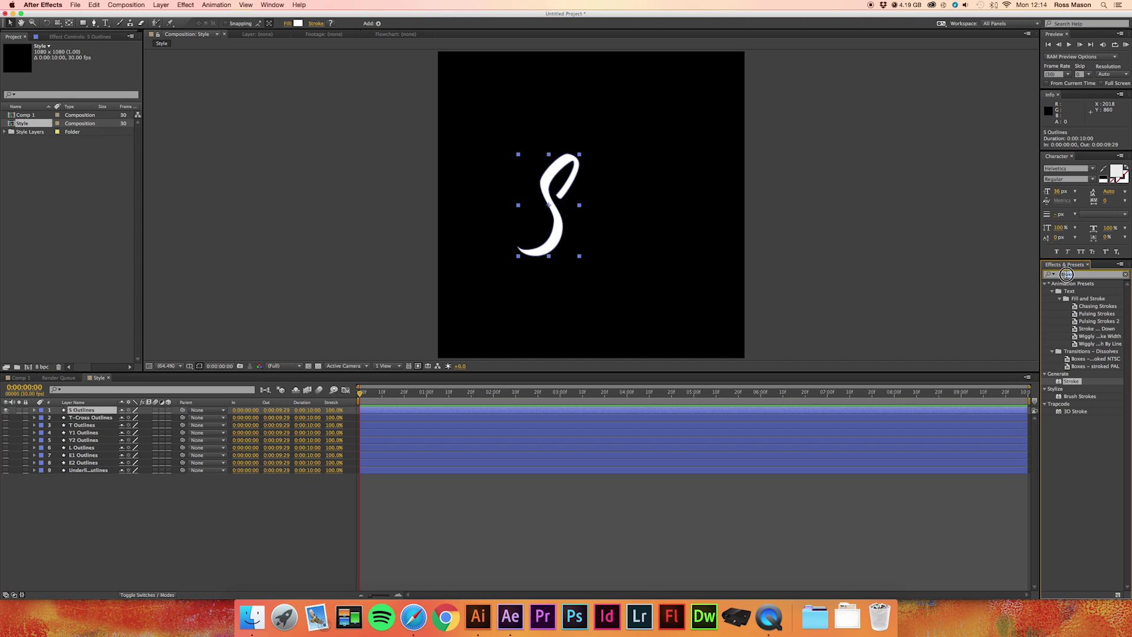
text(strok)
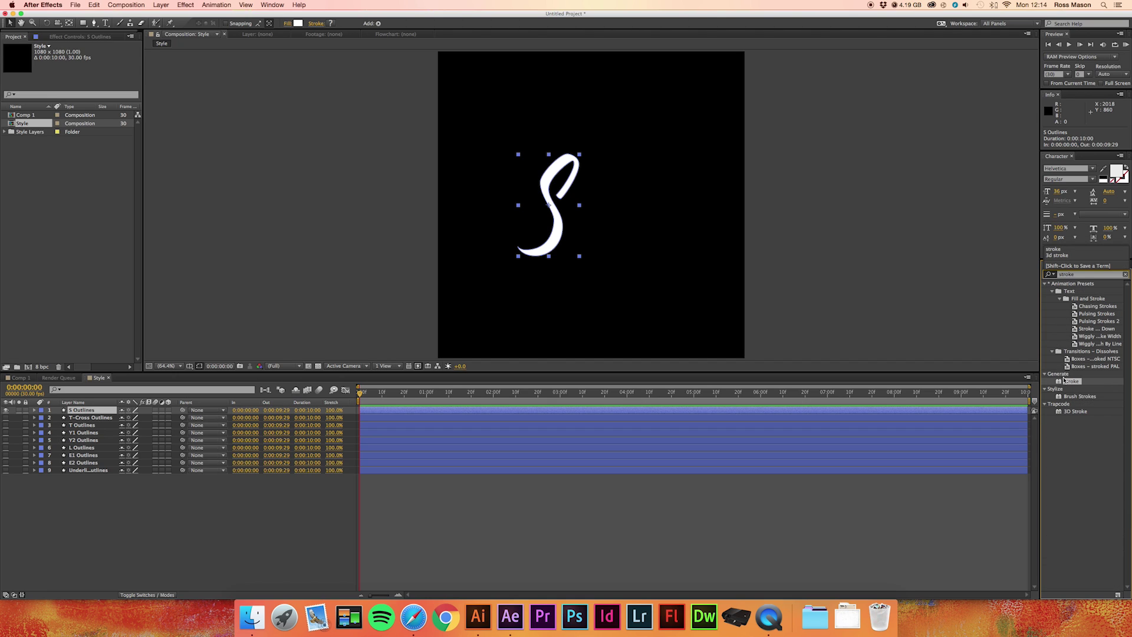
click(91, 410)
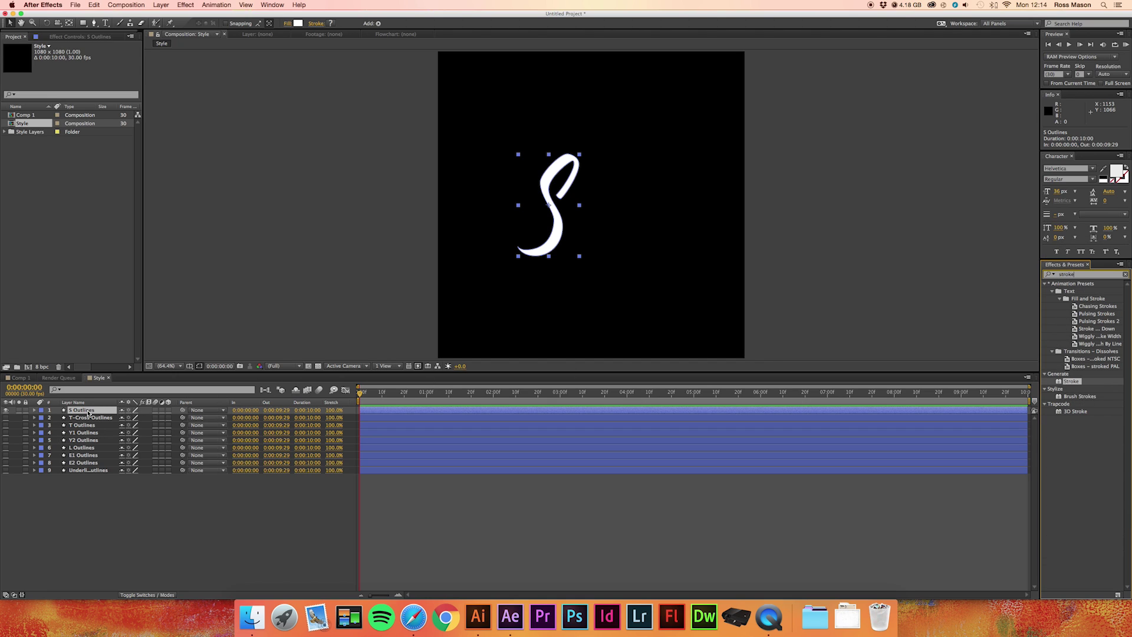
drag(1078, 384, 84, 195)
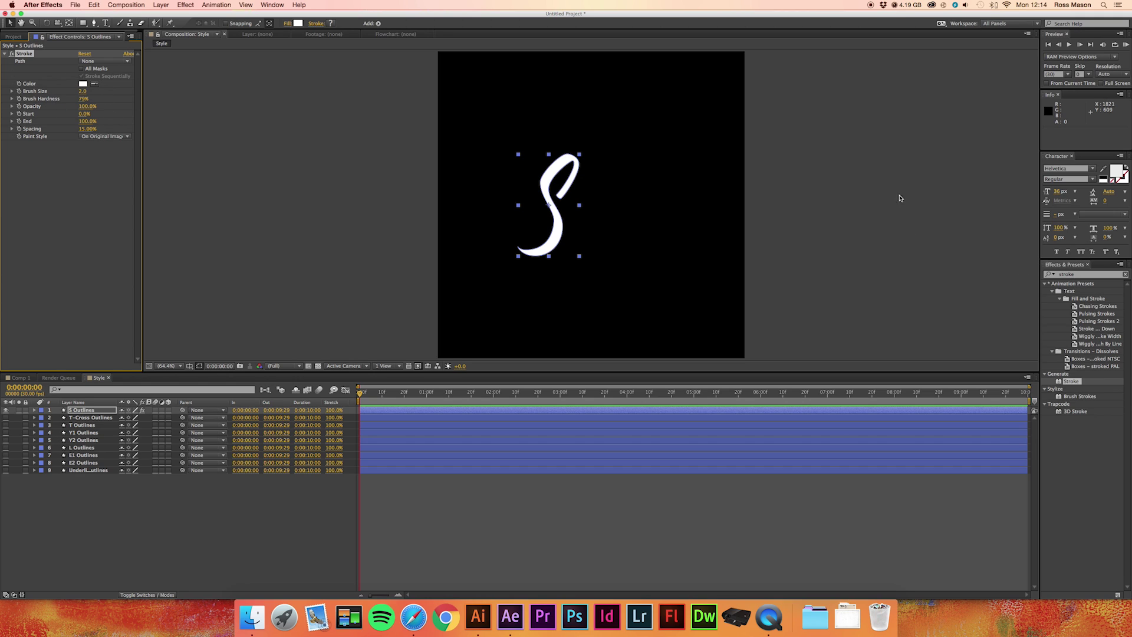
click(267, 4)
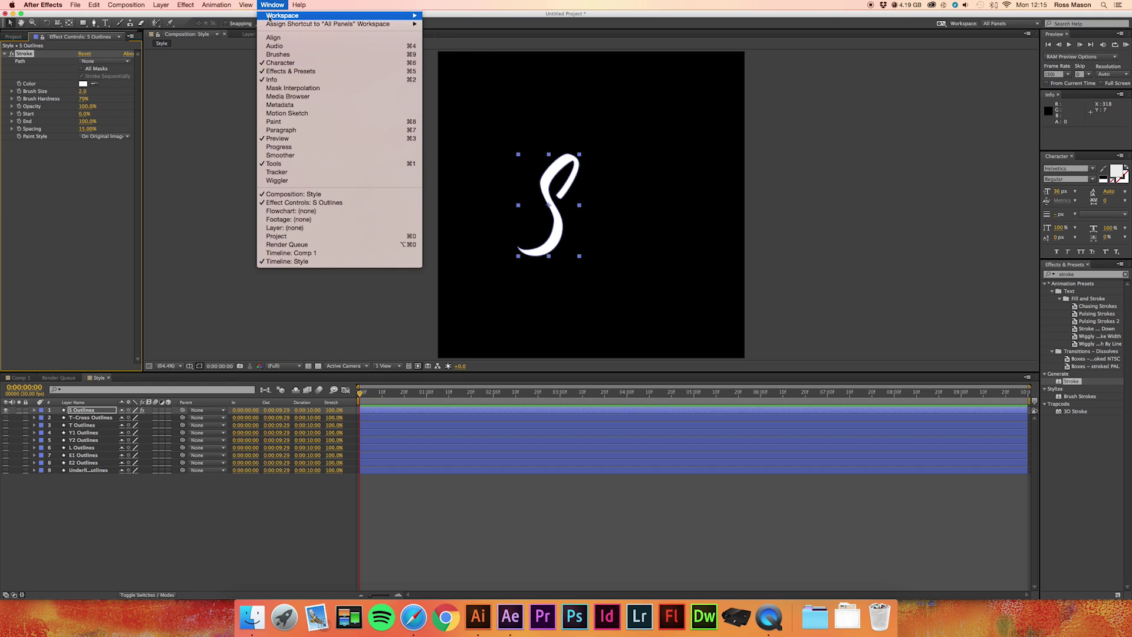
click(281, 71)
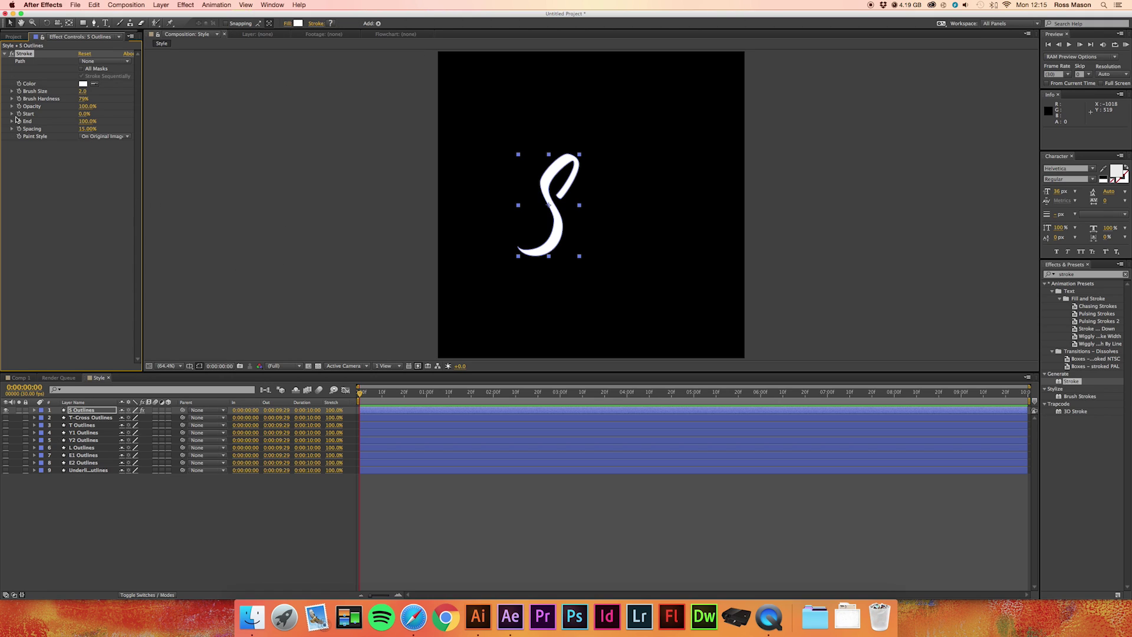
- Set the Stroke effect to All Masks, Brush Hardness 100%, Spacing 0% and Paint Style Reveal Original Image
click(83, 71)
drag(84, 102, 88, 102)
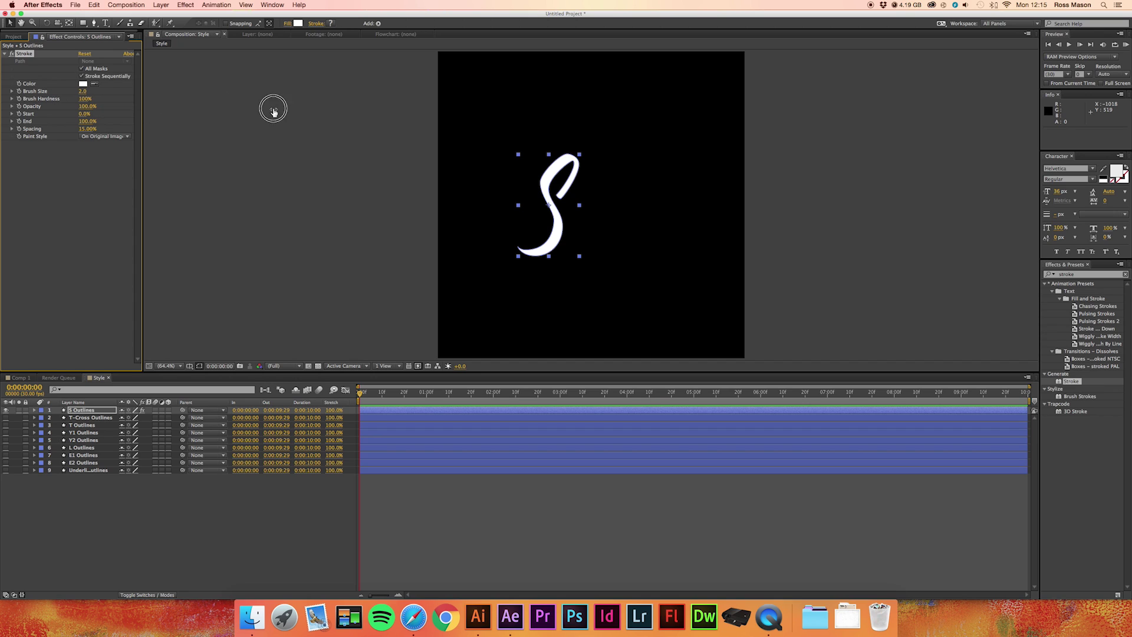
mouse_move(88, 128)
mouse_down()
mouse_move(2, 133)
mouse_move(49, 143)
mouse_move(81, 135)
mouse_move(9, 133)
mouse_up()
click(97, 136)
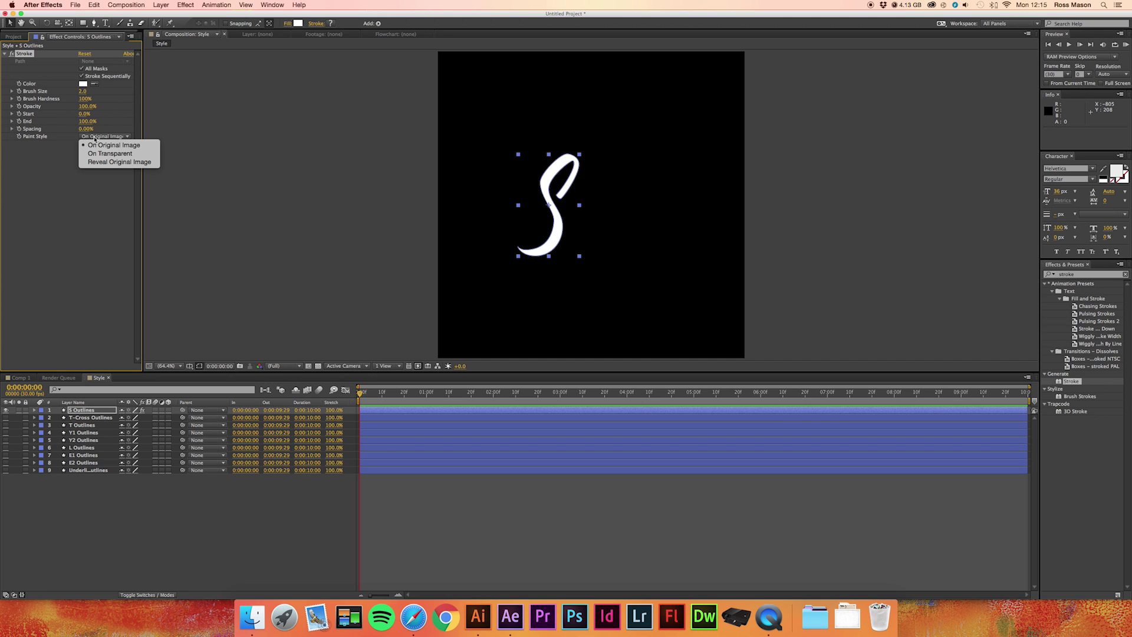
click(105, 163)
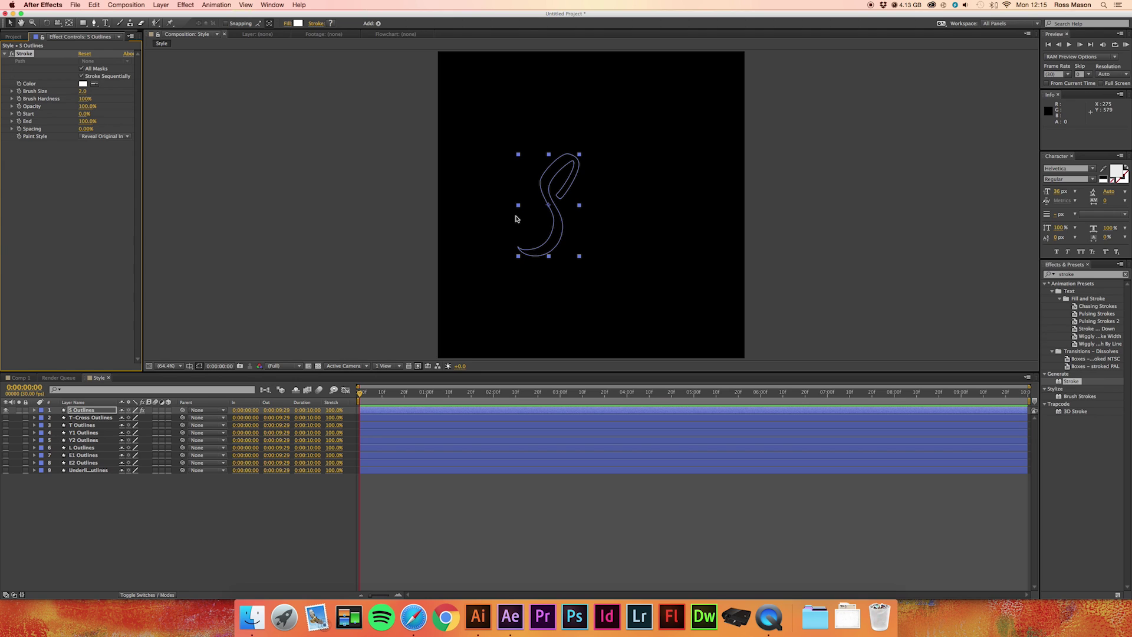
- Draw an open mask path with the Pen tool along the middle of the S, from its upper inner tip to the tail's end
key(period)
key(period)
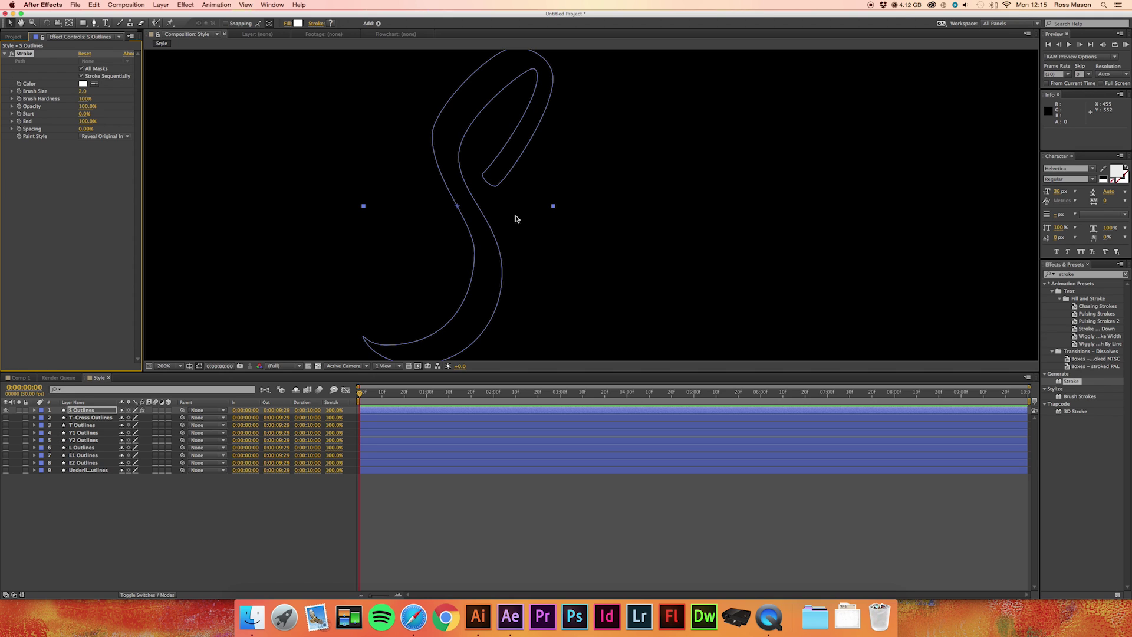
key(h)
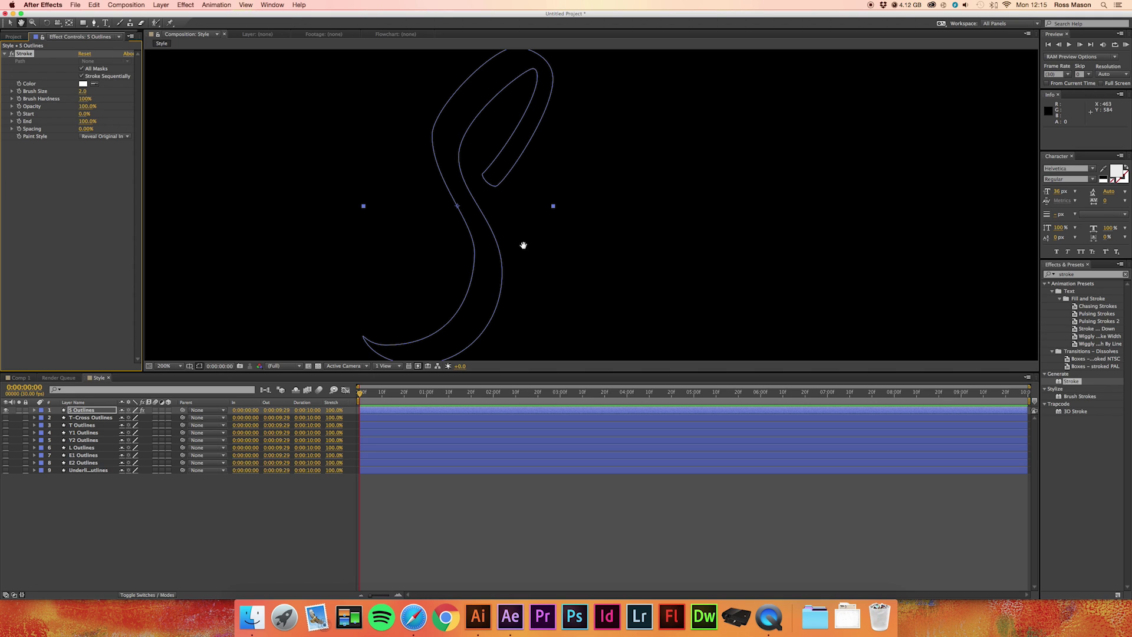
drag(485, 212, 484, 283)
key(g)
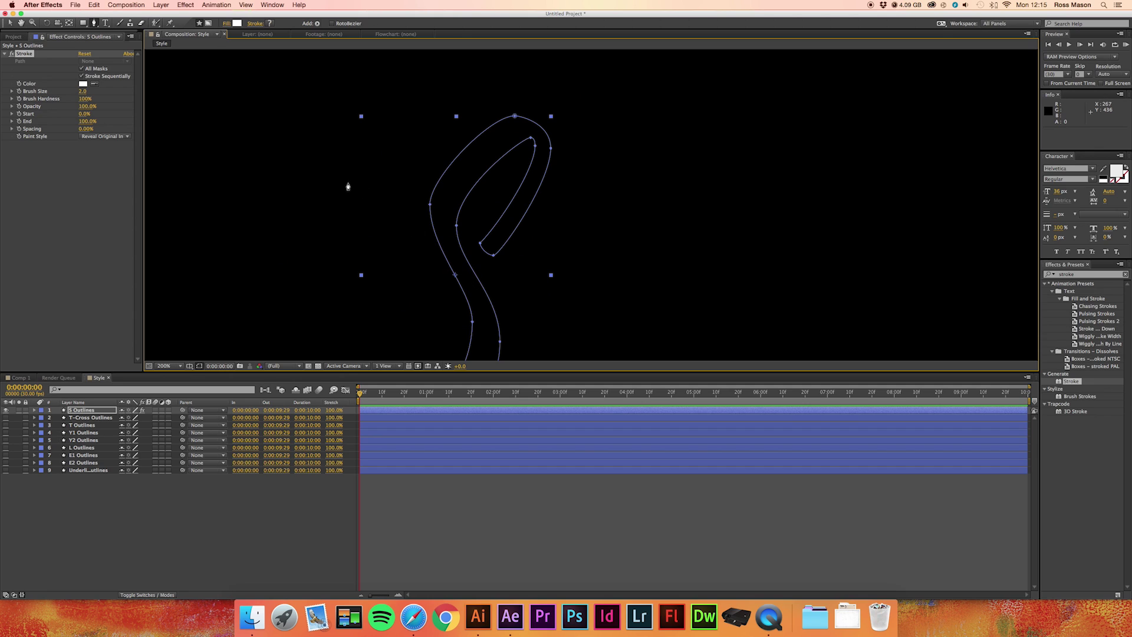
click(208, 24)
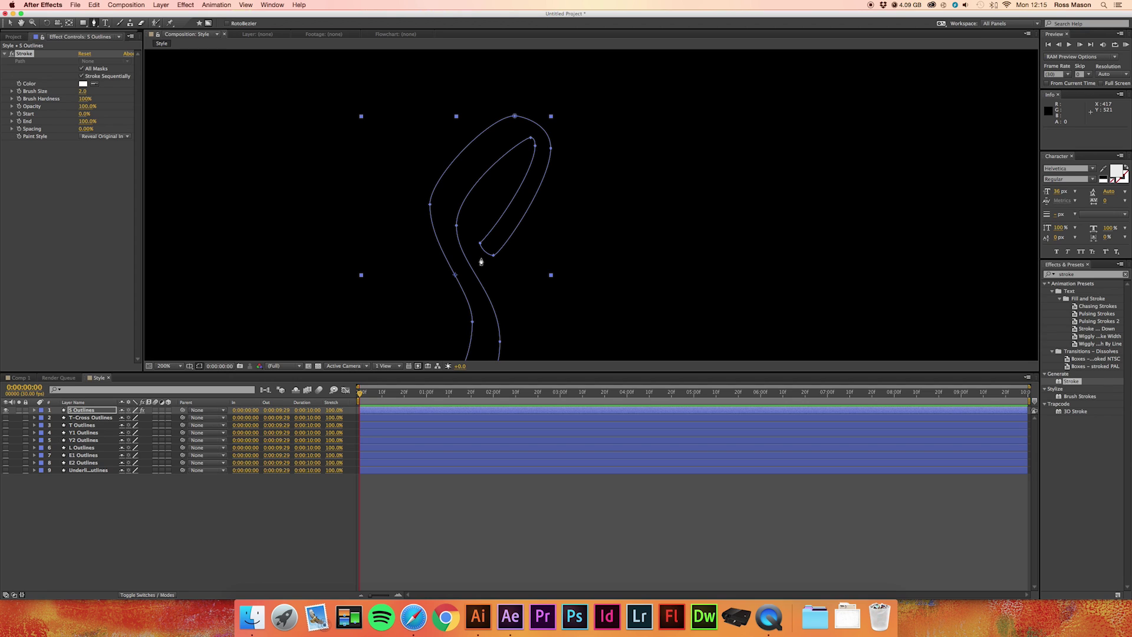
drag(480, 257, 495, 244)
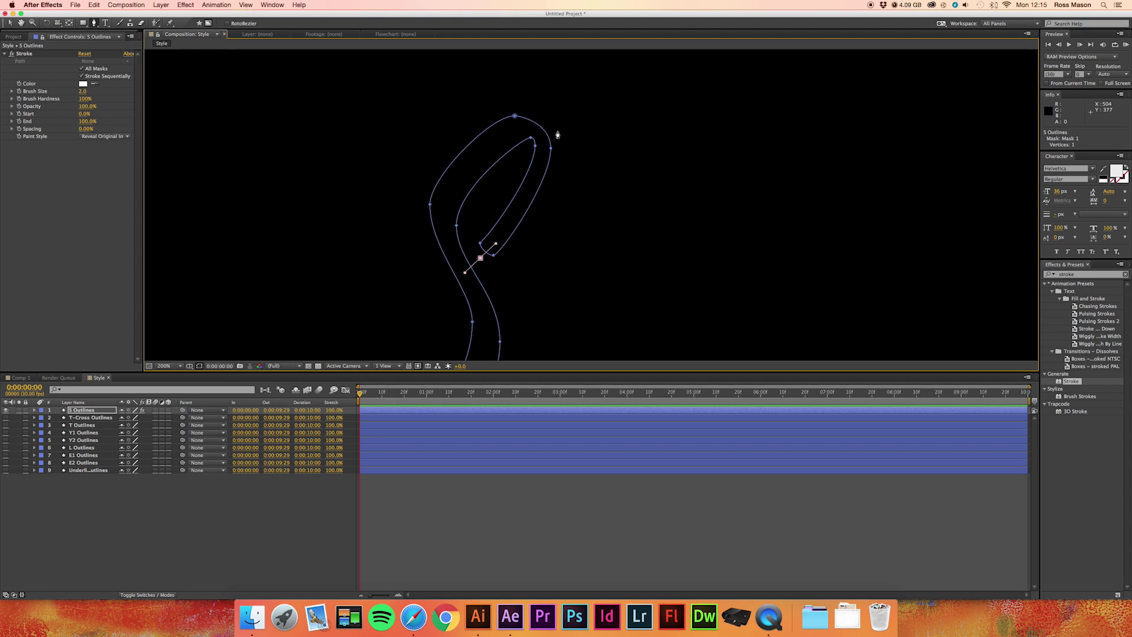
drag(531, 129, 491, 110)
drag(445, 212, 444, 226)
key(space)
drag(557, 263, 550, 169)
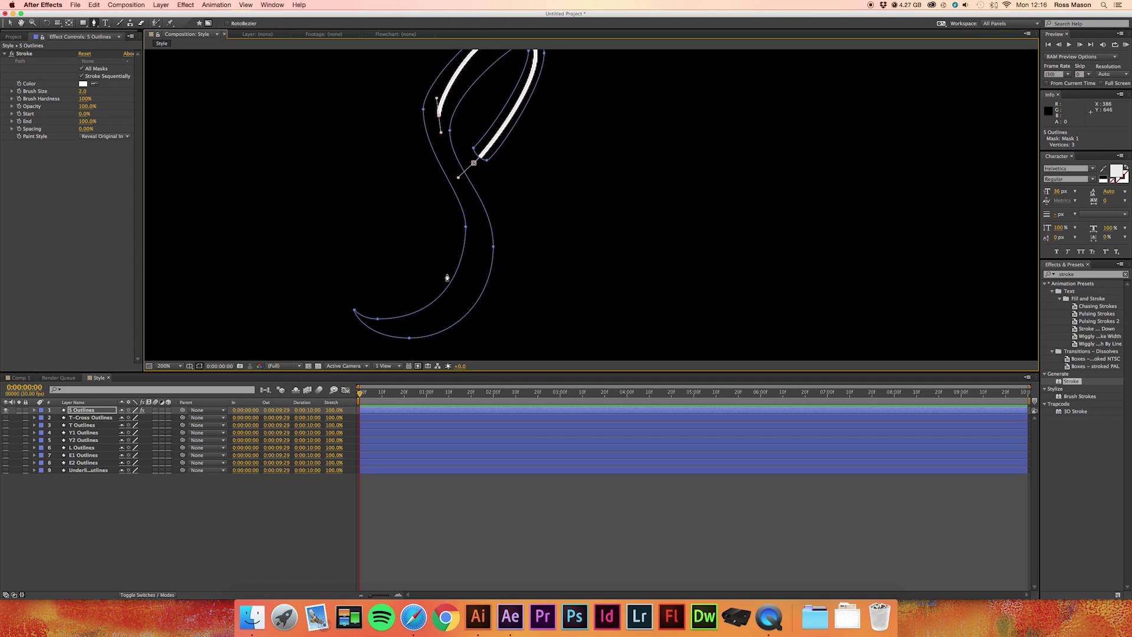
drag(480, 252, 473, 285)
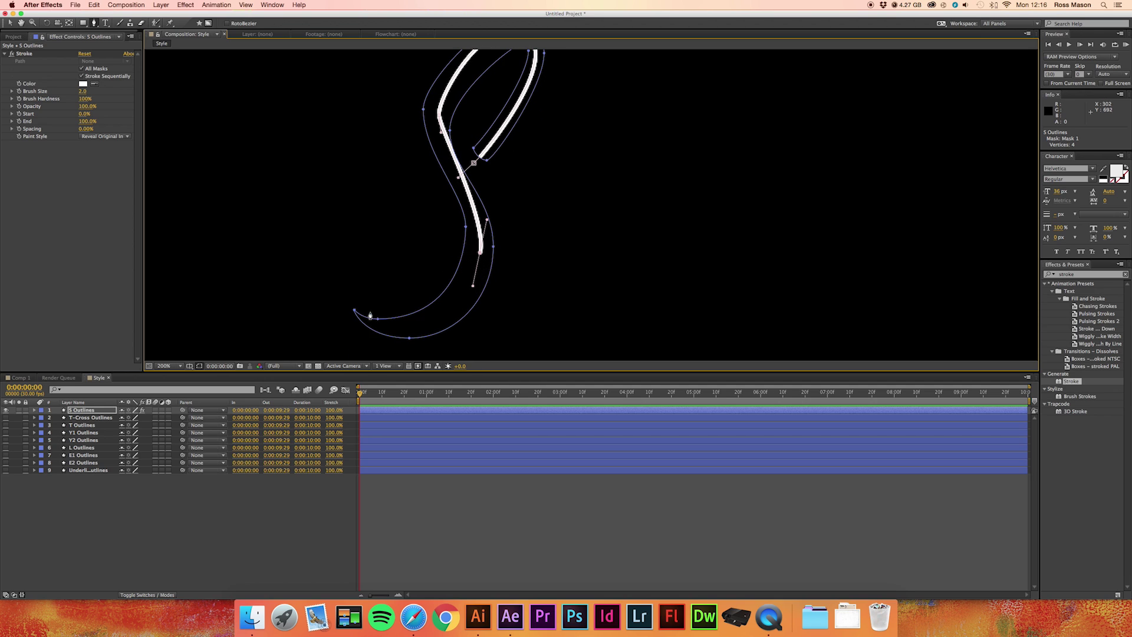
drag(347, 303, 313, 255)
- Adjust the mask path's curve handles at the S's tail and upper bend so the path follows the middle of the letter
drag(382, 354, 435, 352)
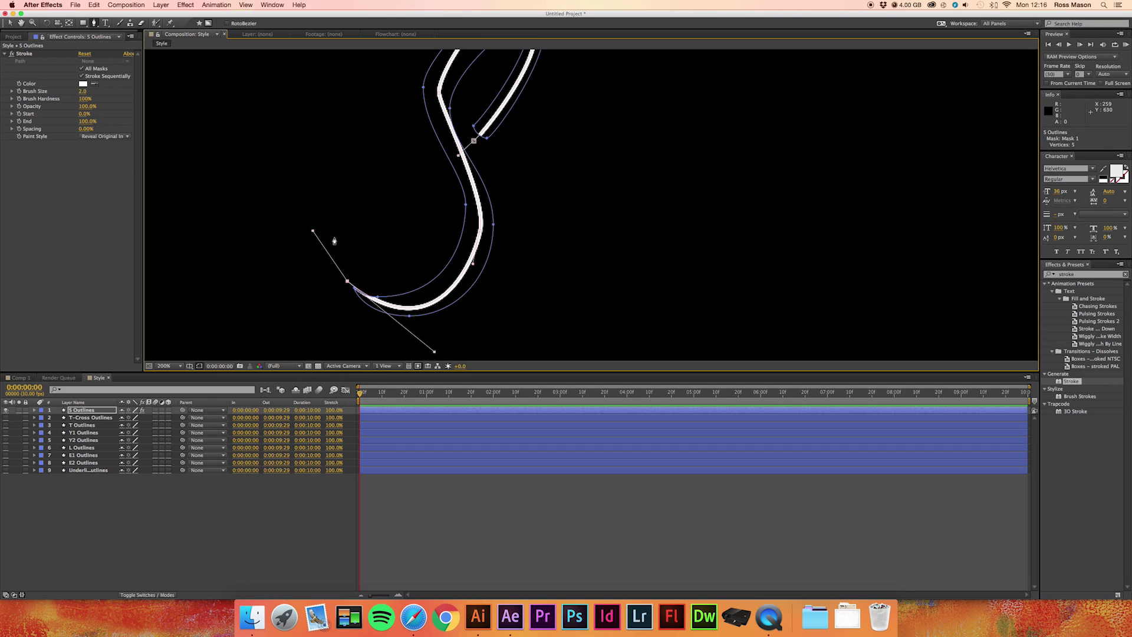
key(space)
drag(353, 230, 342, 280)
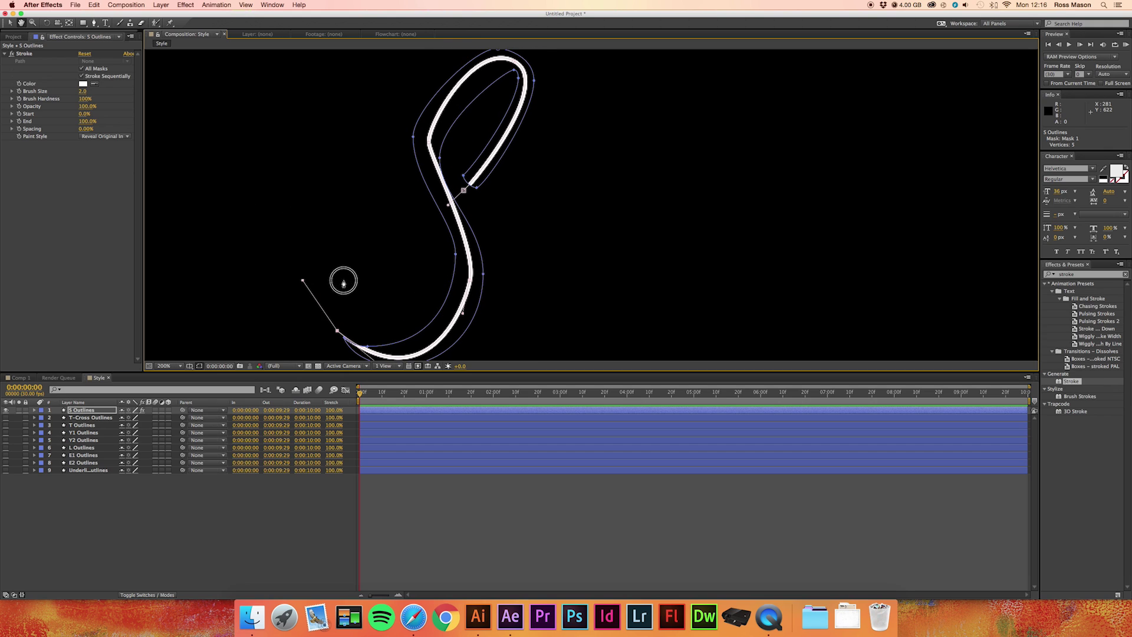
click(431, 153)
drag(433, 162, 427, 181)
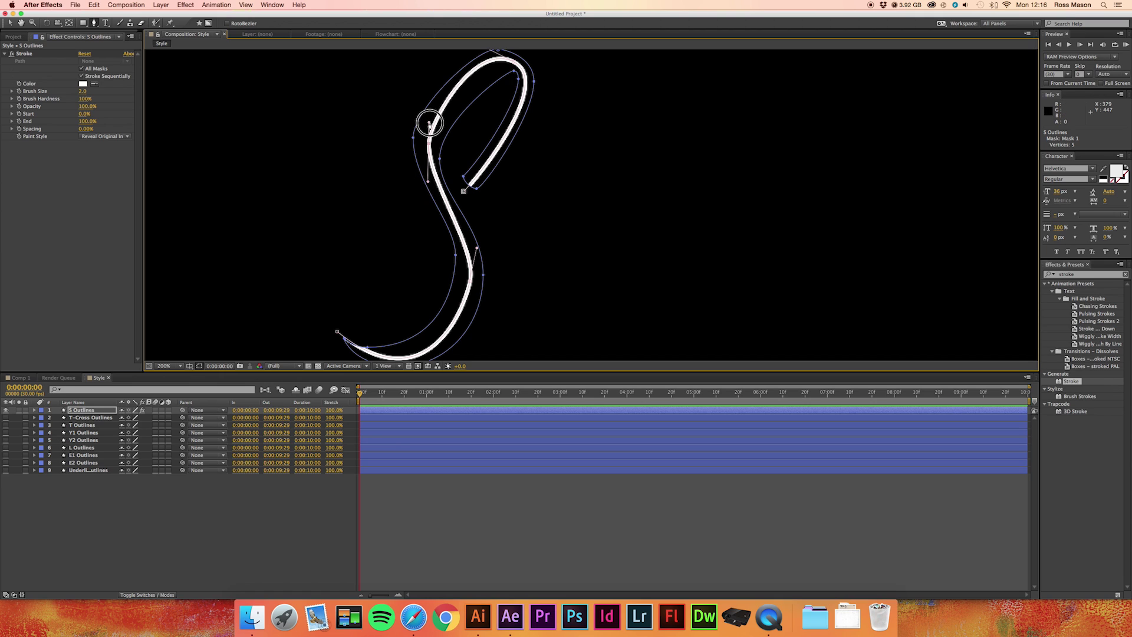
scroll(602, 179, up, 3)
drag(471, 80, 485, 90)
scroll(606, 240, down, 3)
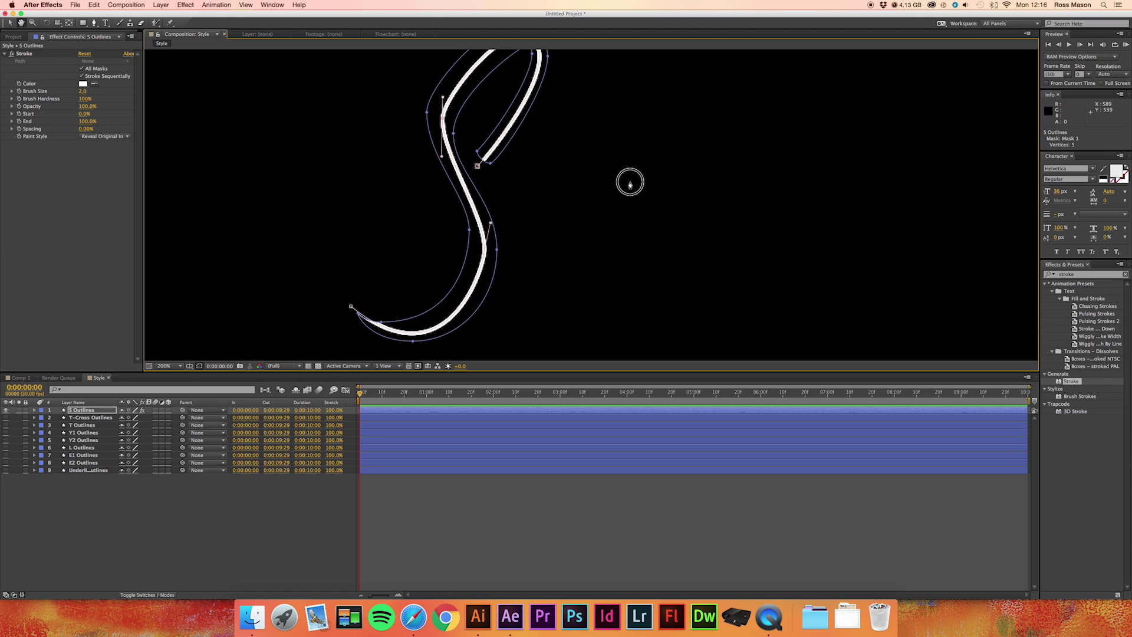
key(comma)
key(comma)
key(period)
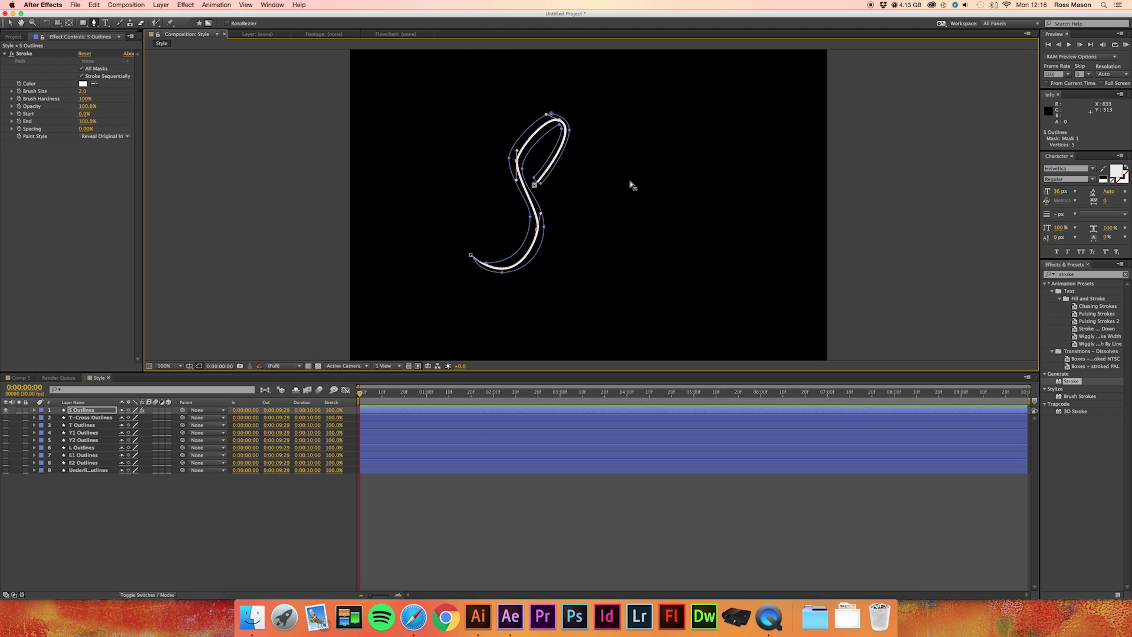
- Set the S Outlines Stroke effect's Brush Size to 23 and its End to 25%
key(period)
key(comma)
mouse_move(81, 91)
mouse_down()
mouse_move(189, 108)
mouse_move(193, 119)
mouse_up()
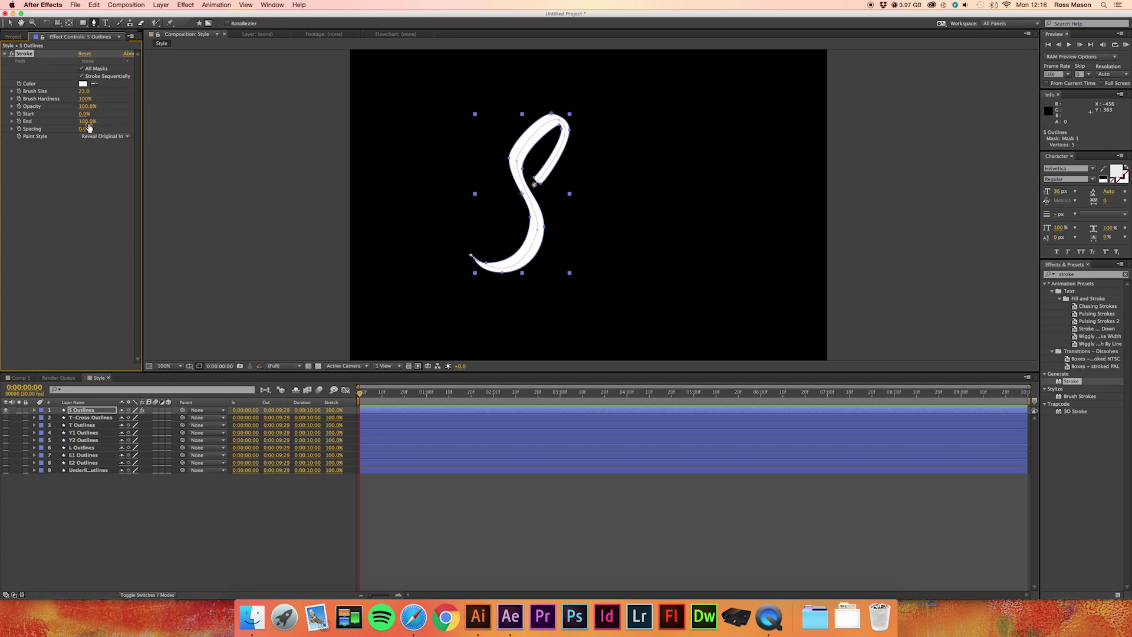
mouse_move(89, 125)
mouse_down()
mouse_move(40, 123)
mouse_move(94, 124)
mouse_move(53, 125)
mouse_up()
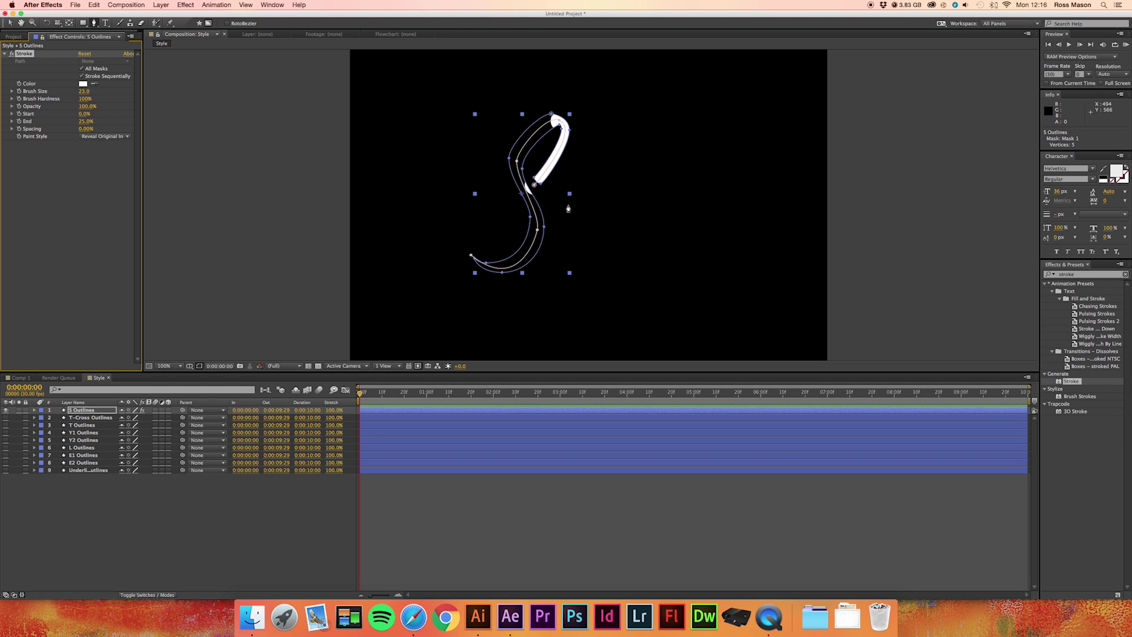
- Pull curve handles out of the mask path's start point at the S's upper inner tip
key(period)
key(period)
key(h)
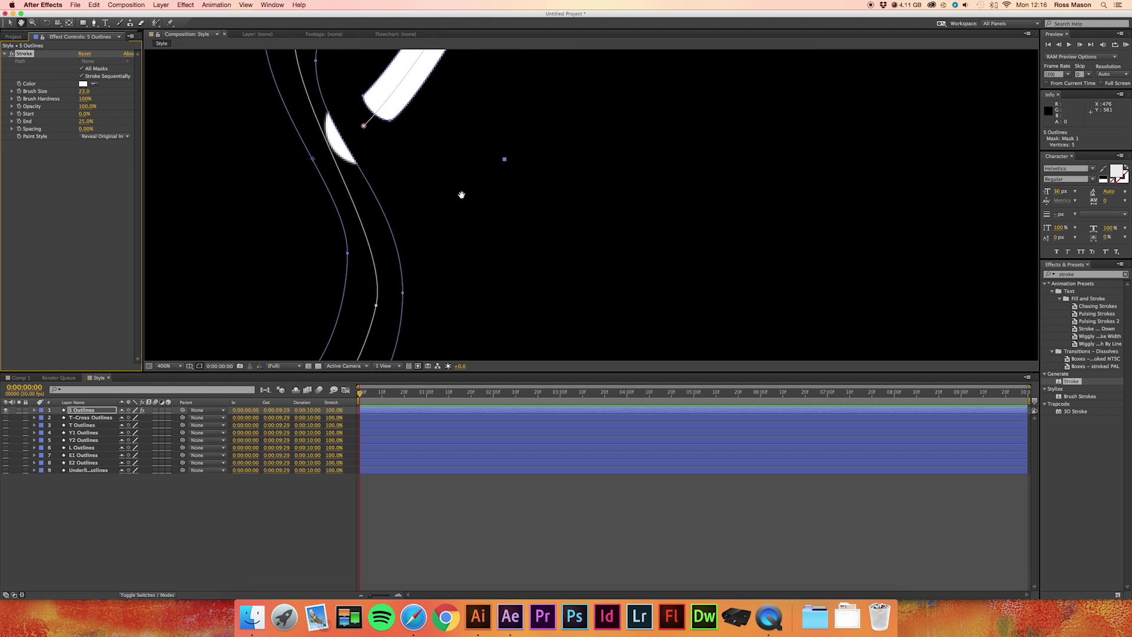
drag(450, 194, 573, 271)
drag(537, 226, 538, 269)
key(g)
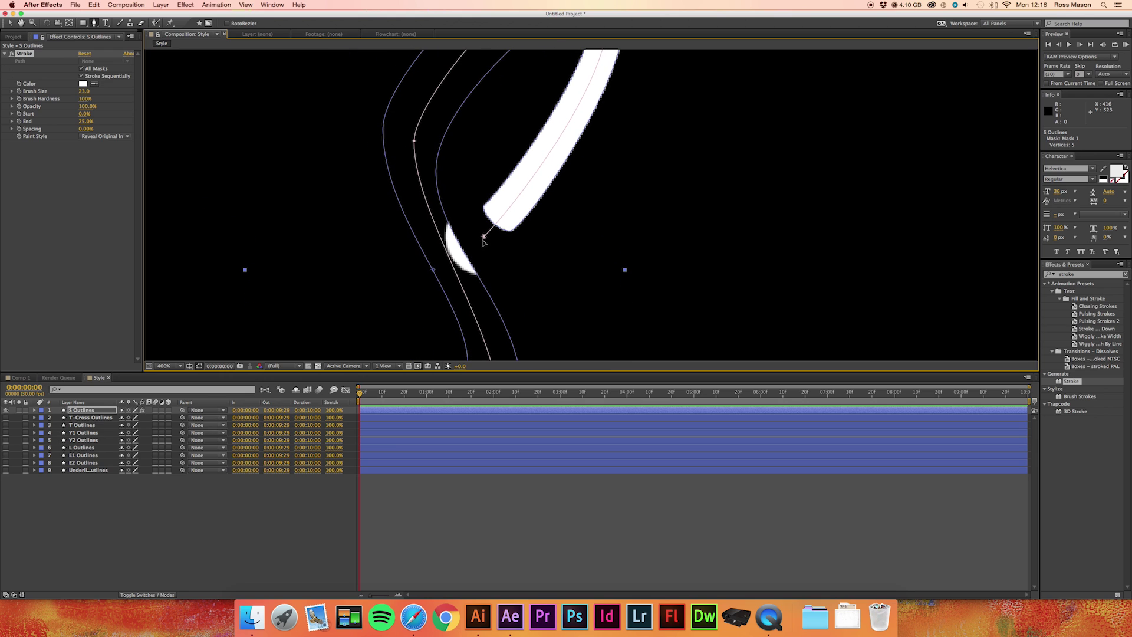
mouse_move(483, 237)
mouse_down()
mouse_move(425, 272)
mouse_move(449, 270)
mouse_up()
key(comma)
key(comma)
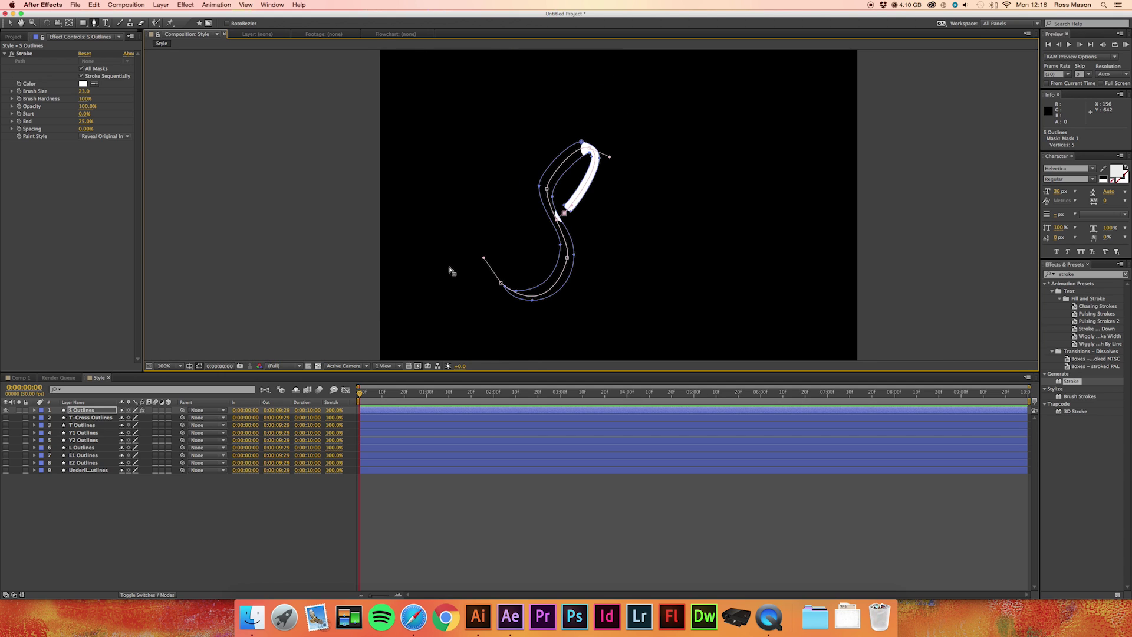
- Move the mask path's start point further inside the S's upper inner tip so the brush stays clear of the neighbouring curve
key(period)
key(period)
key(comma)
key(comma)
key(period)
key(period)
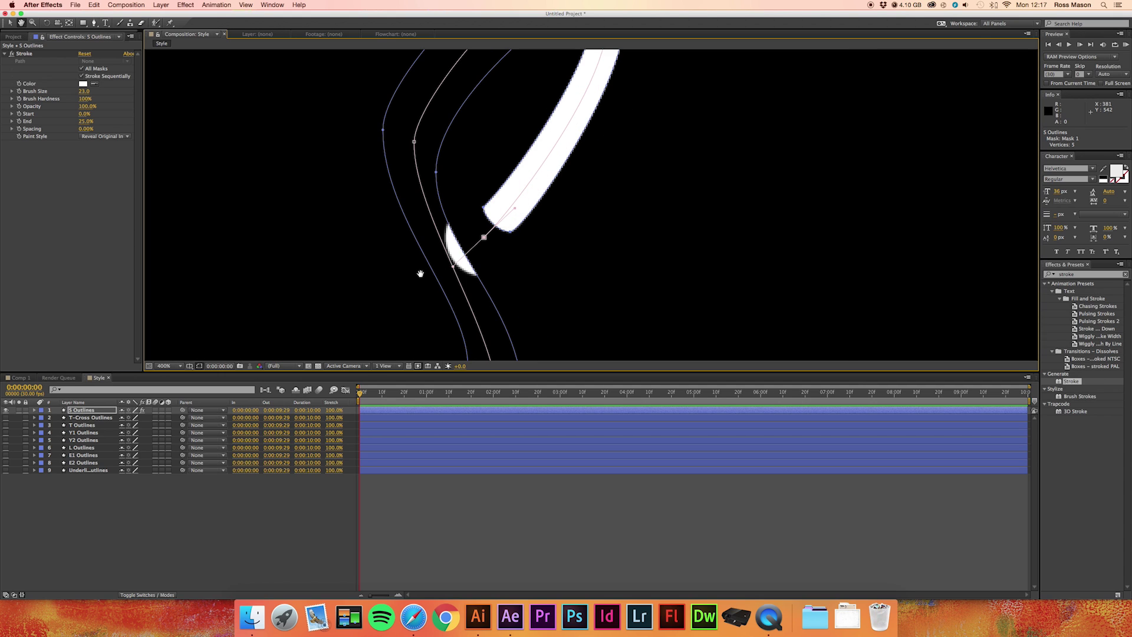
key(g)
key(h)
drag(415, 261, 424, 286)
key(comma)
key(g)
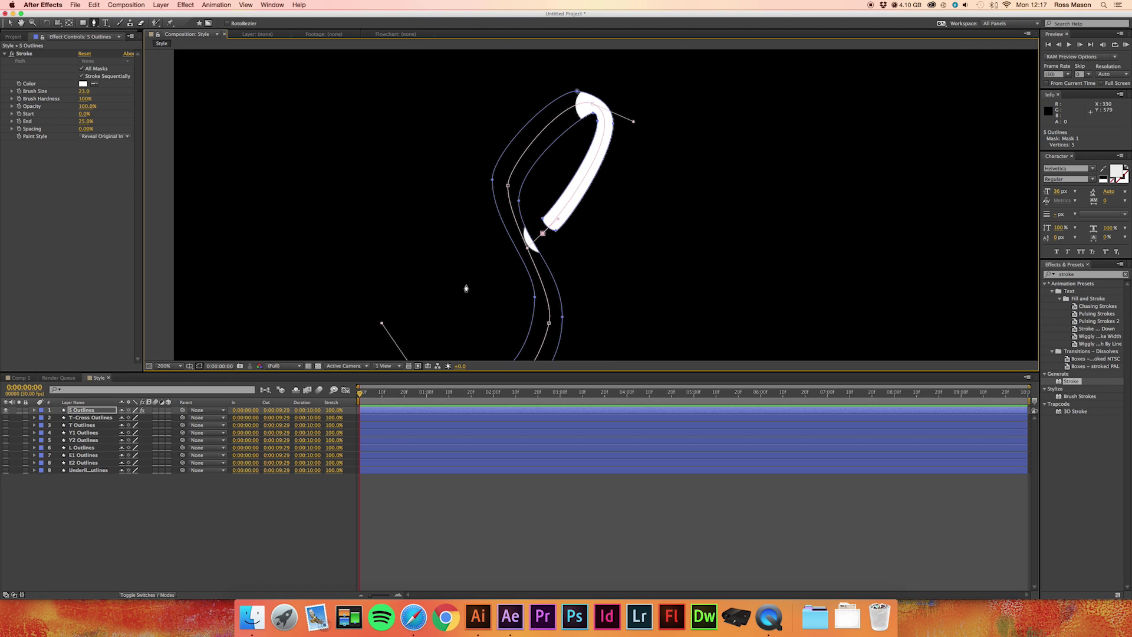
key(period)
key(period)
key(comma)
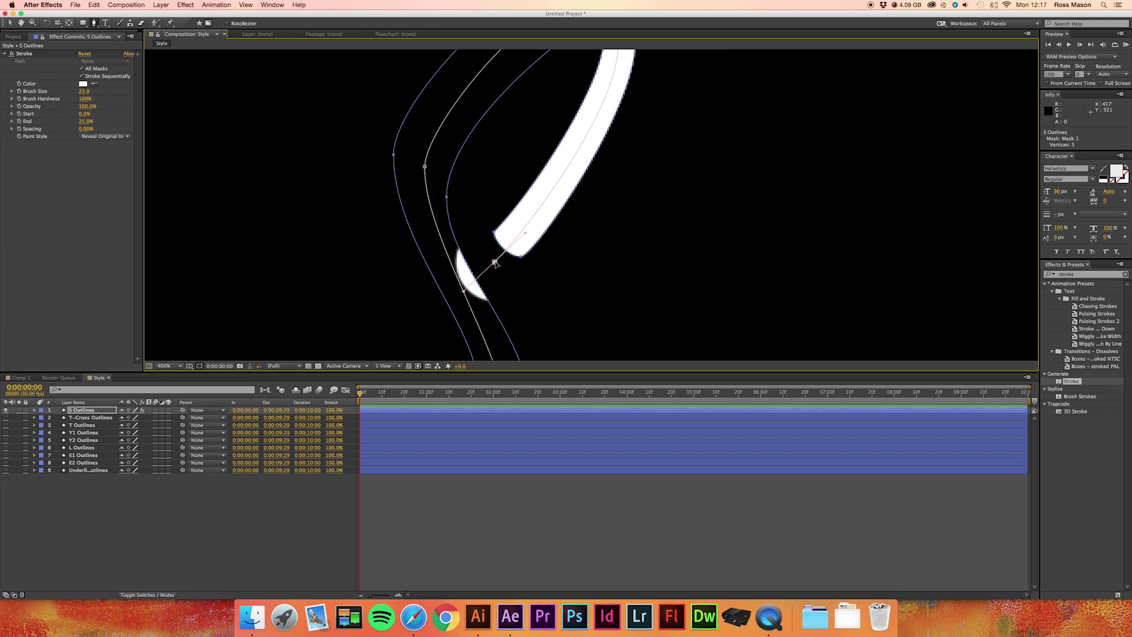
drag(494, 262, 521, 238)
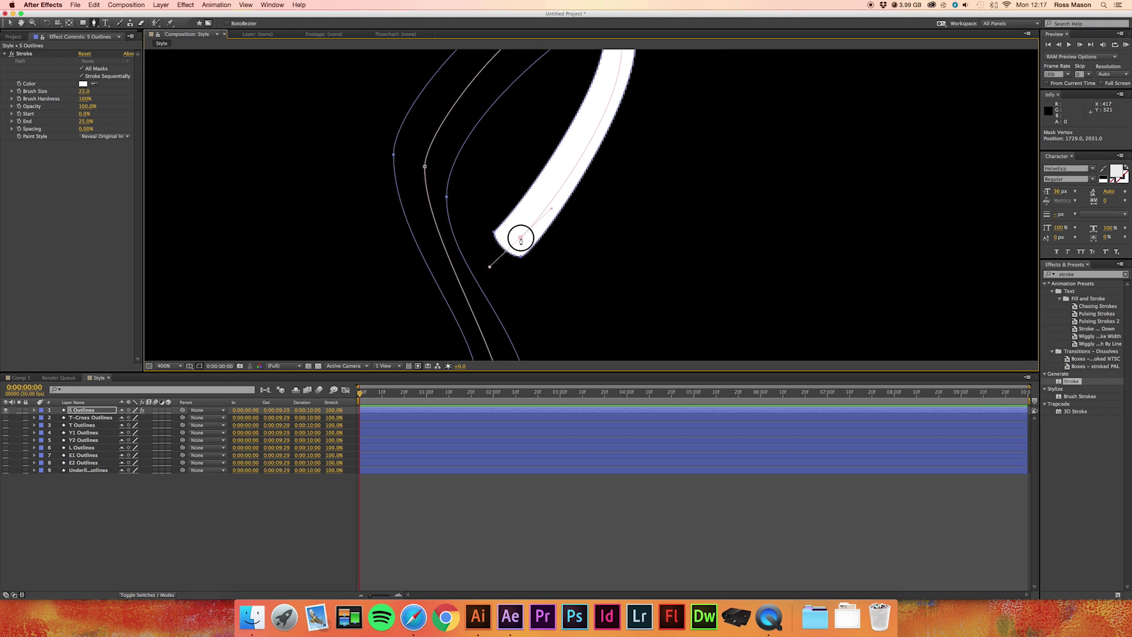
key(comma)
key(comma)
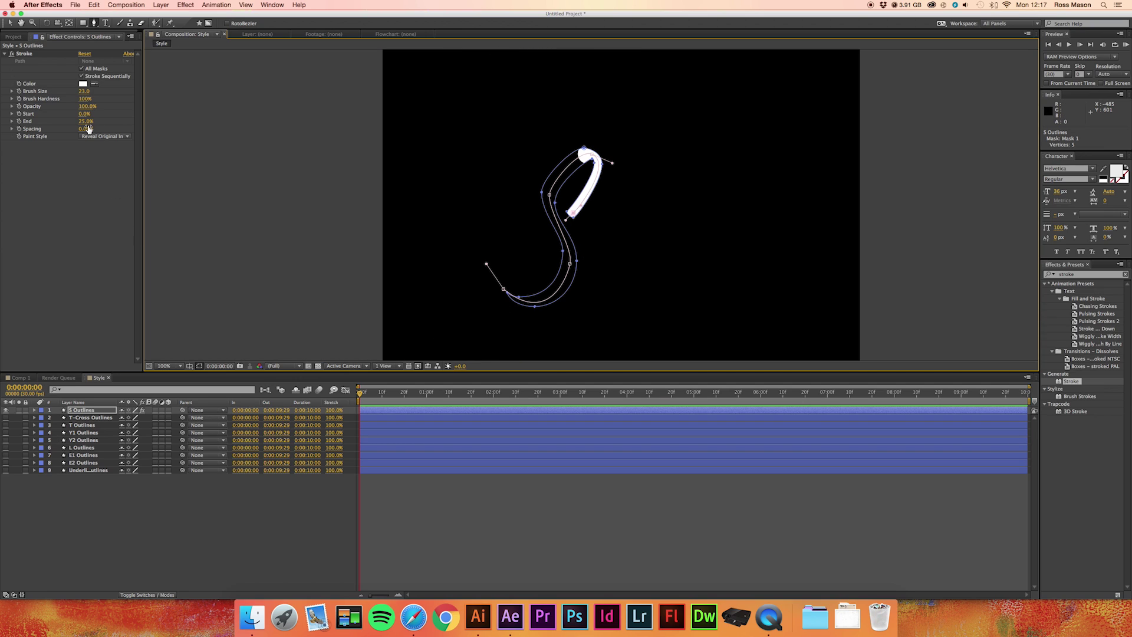
- Set the S Stroke's End to 0%, keyframe it at 0:00:00:00 and show the layer's keyframed properties
click(86, 122)
text(2)
key(Return)
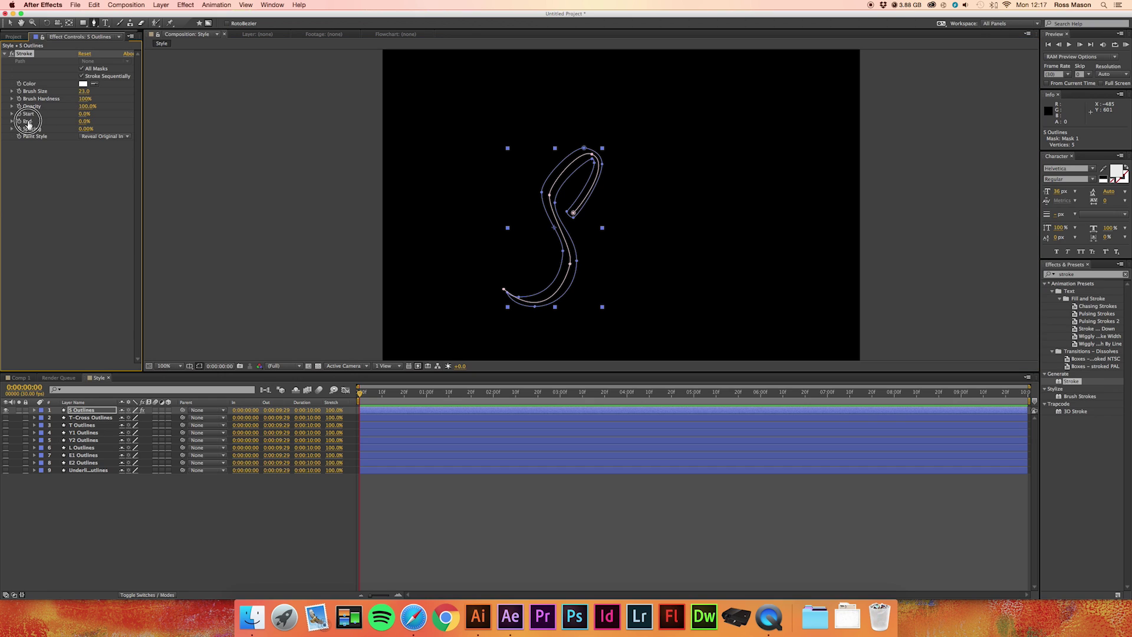
drag(77, 123, 31, 123)
click(74, 410)
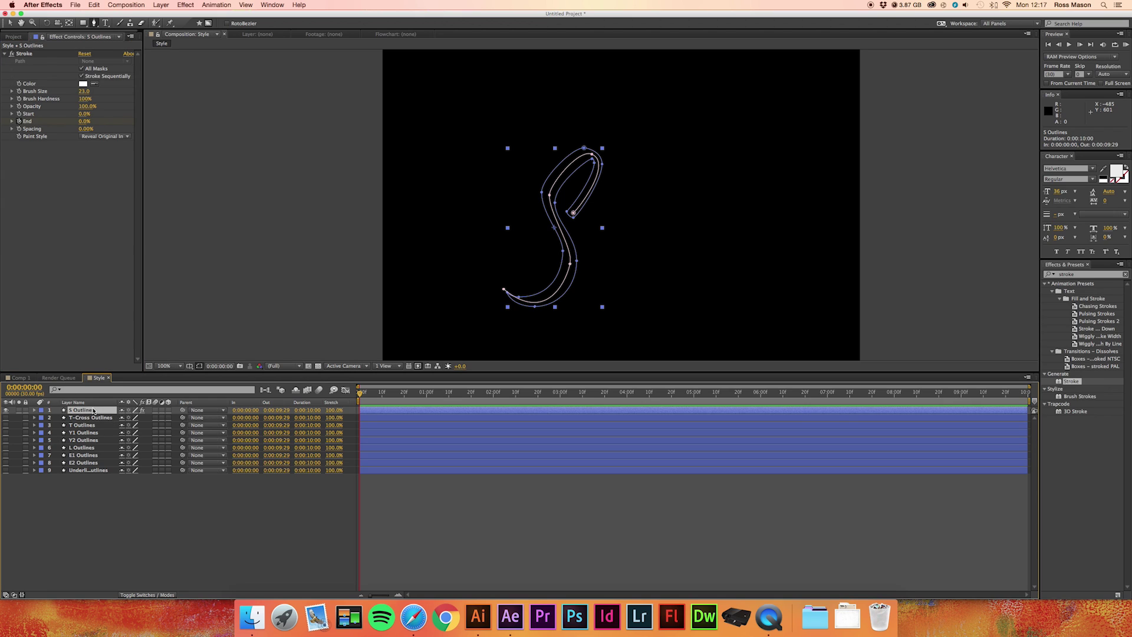
key(u)
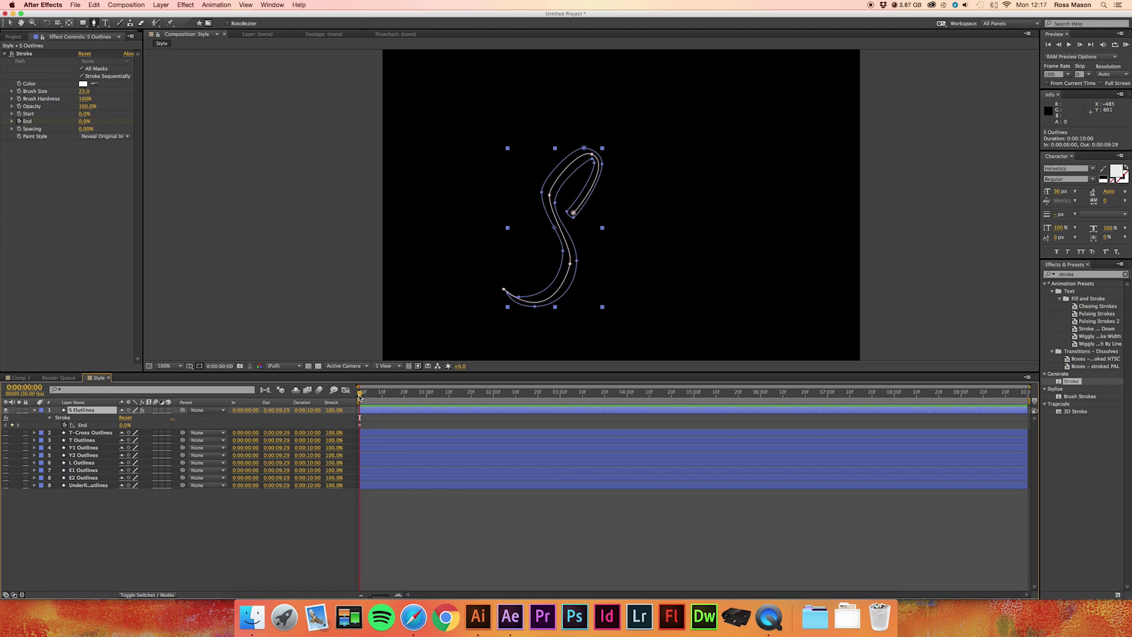
- Keyframe the S Stroke's End at 98% at 0:00:00:20
drag(359, 397, 403, 391)
drag(83, 123, 163, 129)
click(260, 540)
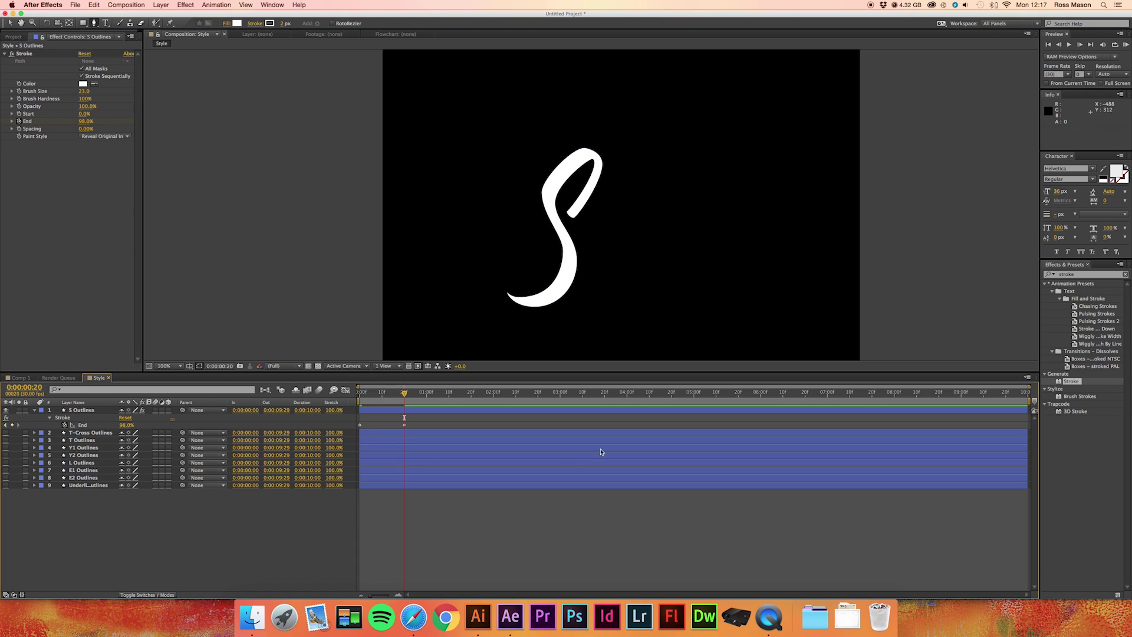
- Preview the S write-on animation and scrub through its first frames
click(1126, 44)
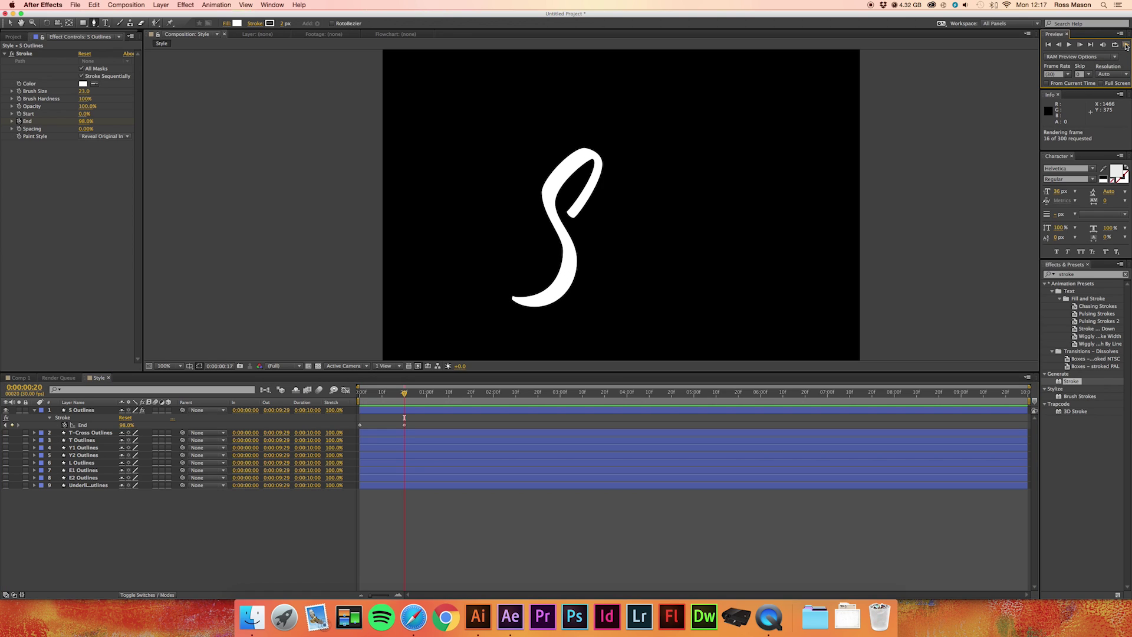
click(1126, 45)
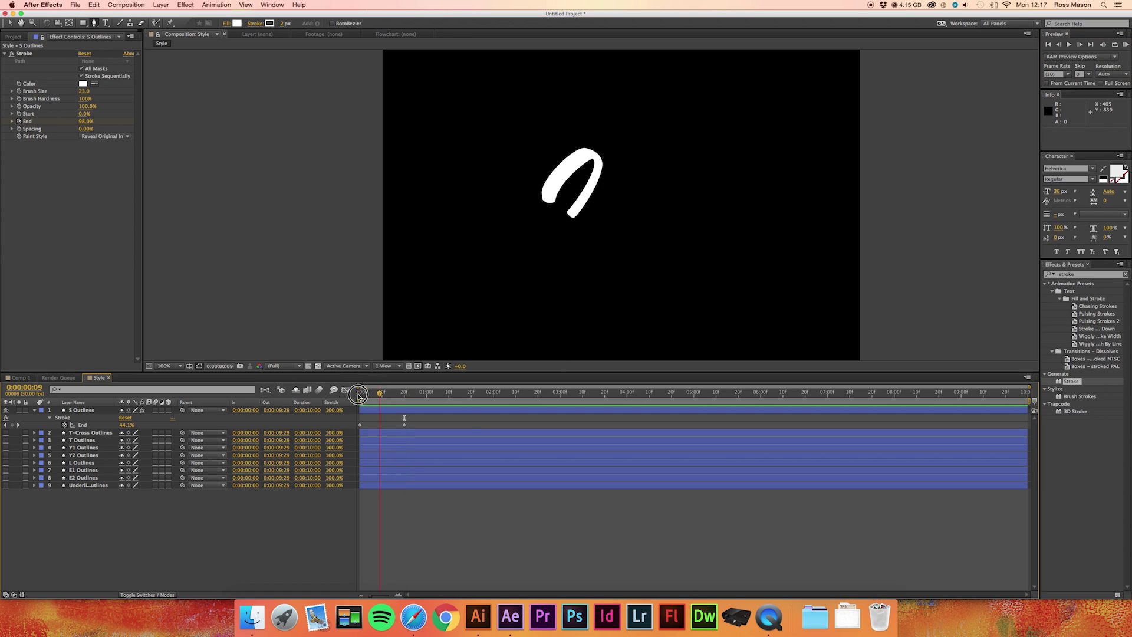
click(1059, 44)
click(1059, 44)
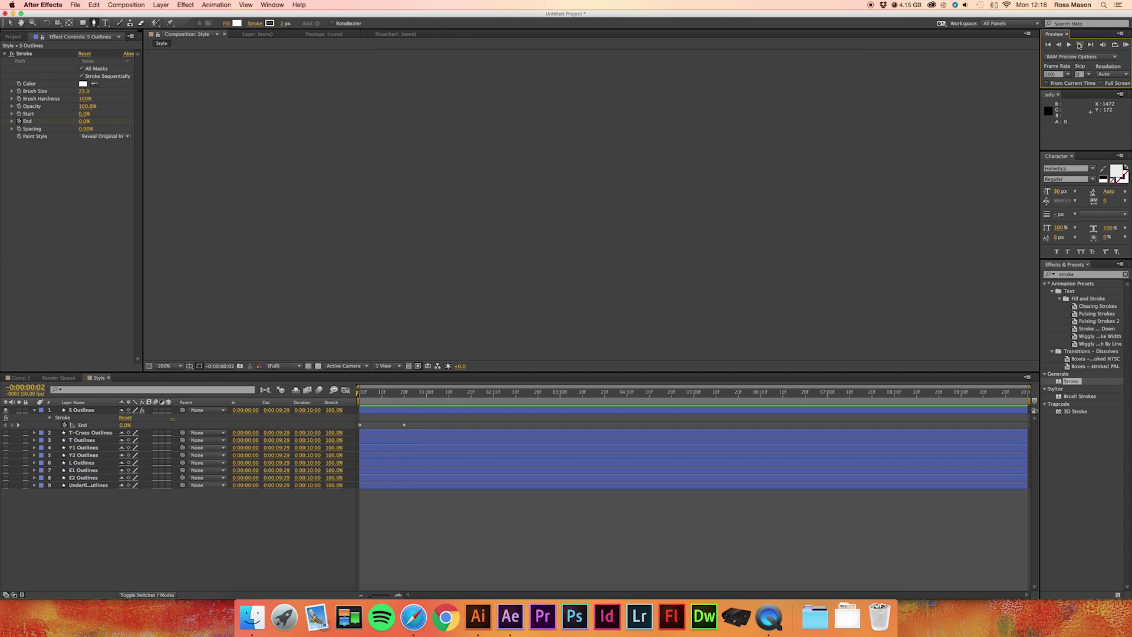
click(1068, 46)
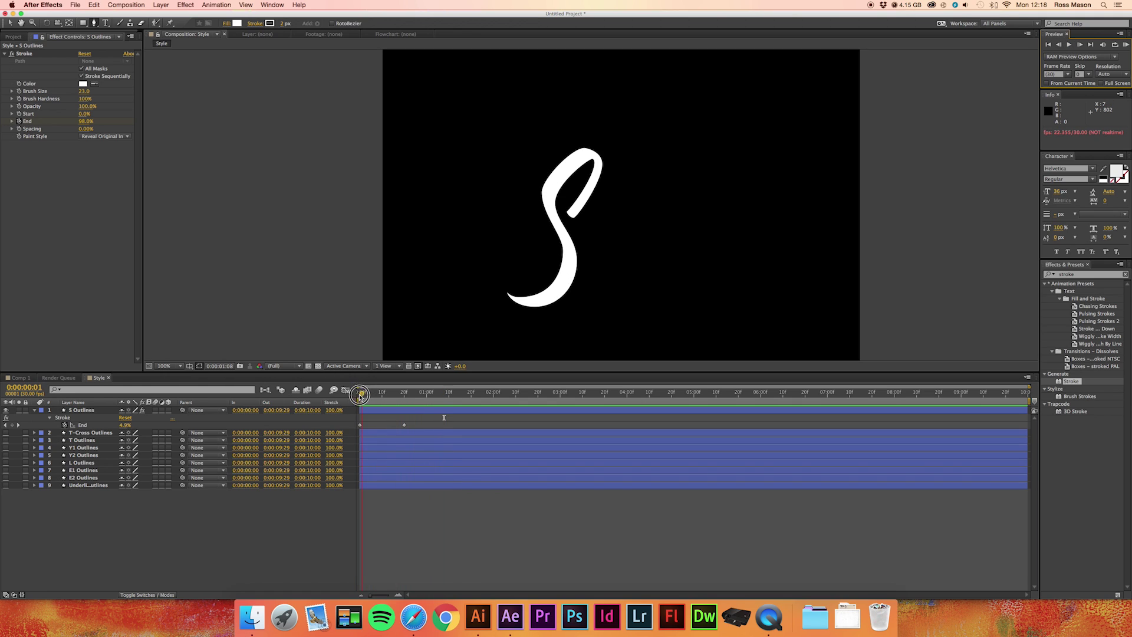
drag(360, 394, 378, 397)
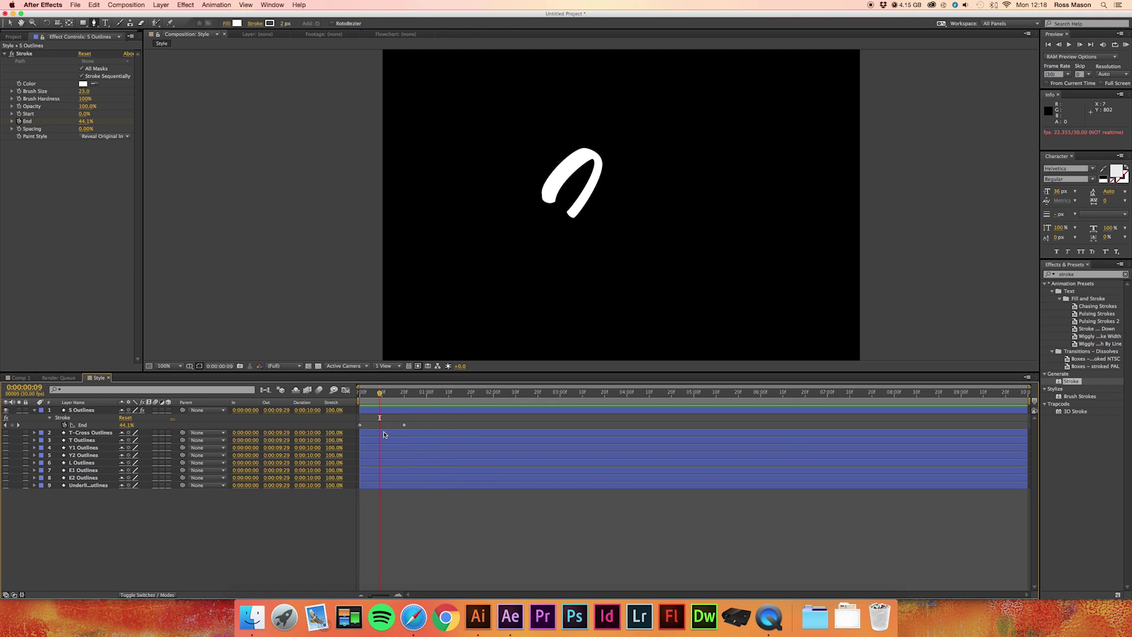
- Apply Easy Ease to both End keyframes of the S and return to the start of the composition
click(411, 425)
drag(410, 417, 354, 434)
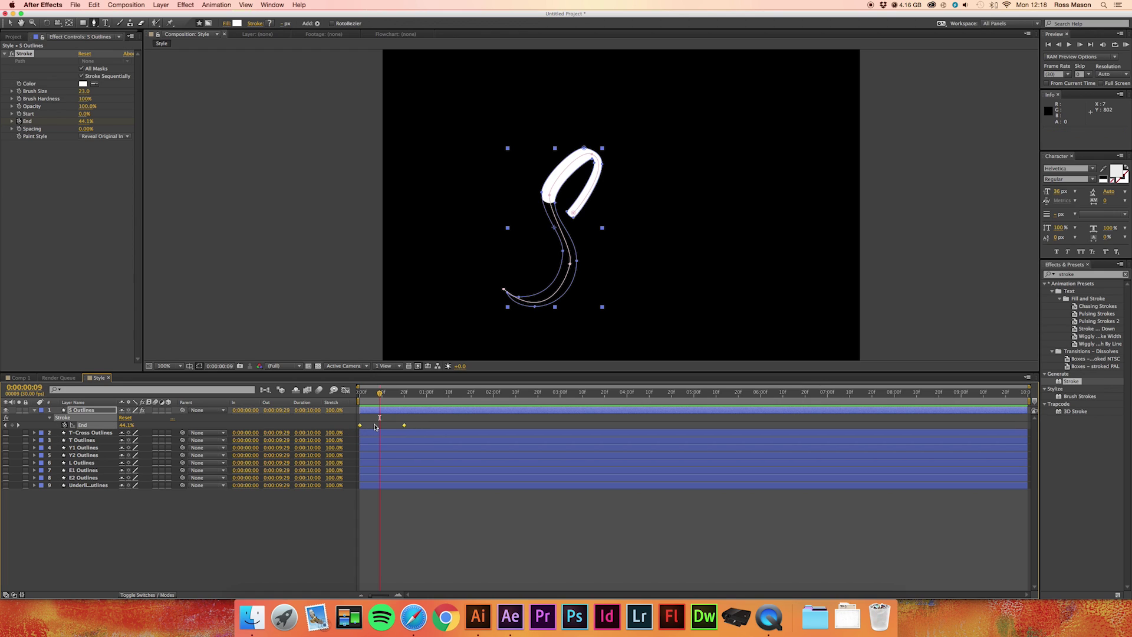
key(F9)
drag(379, 395, 358, 394)
click(775, 293)
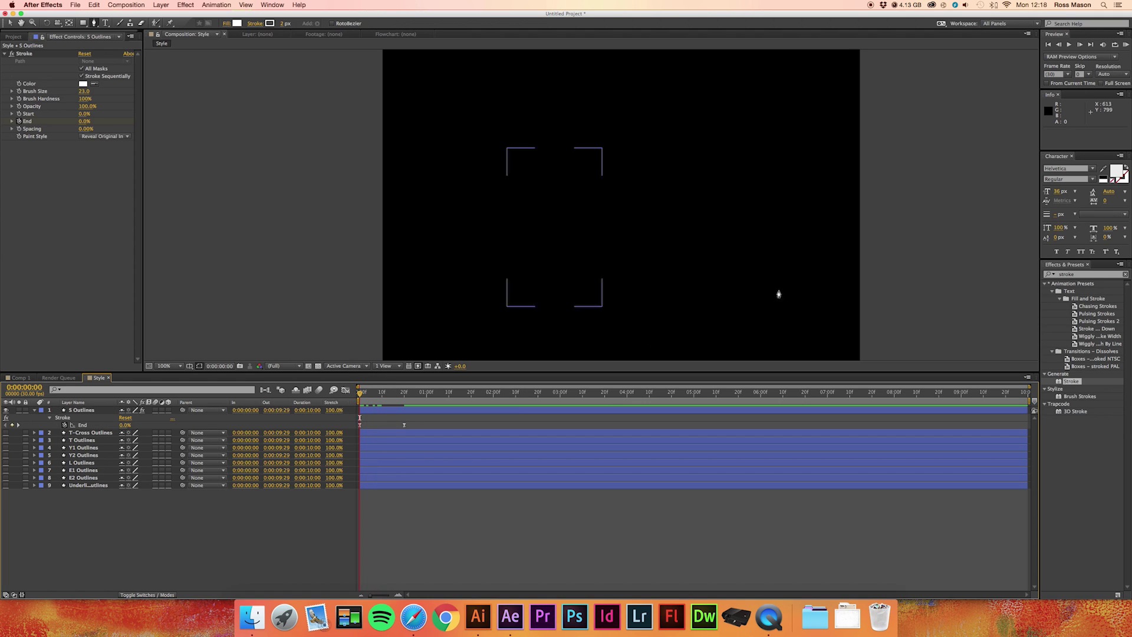
- Preview the eased S write-on animation
click(1125, 44)
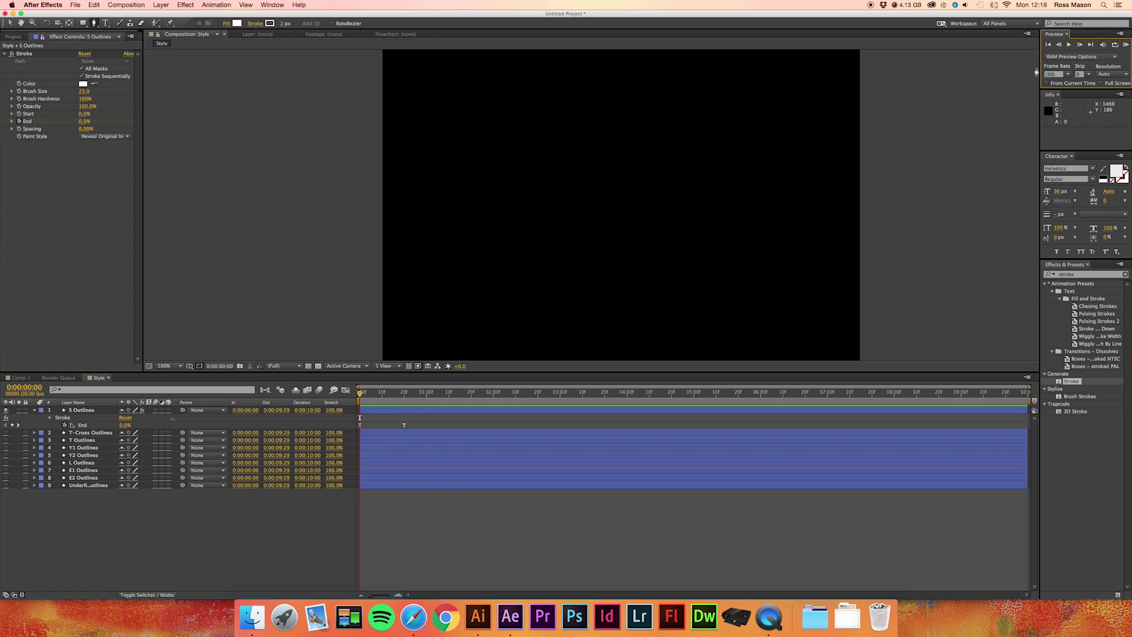
click(1069, 44)
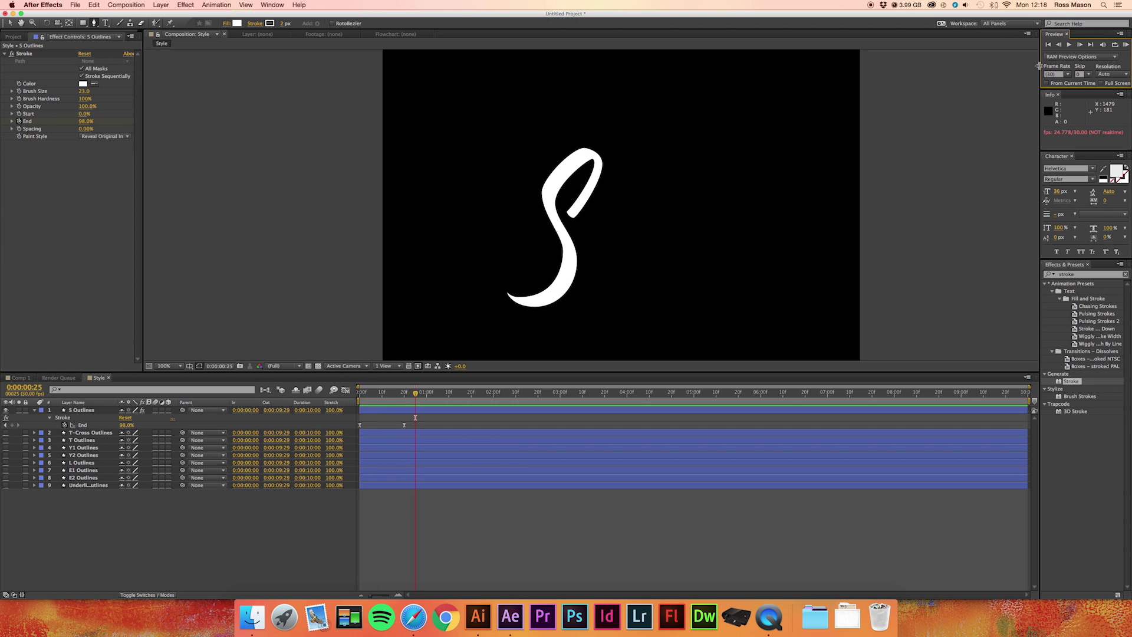
key(space)
- Go to the S's last keyframe at 0:00:00:20, make the T-Cross Outlines layer visible and apply the Stroke effect to it
click(95, 411)
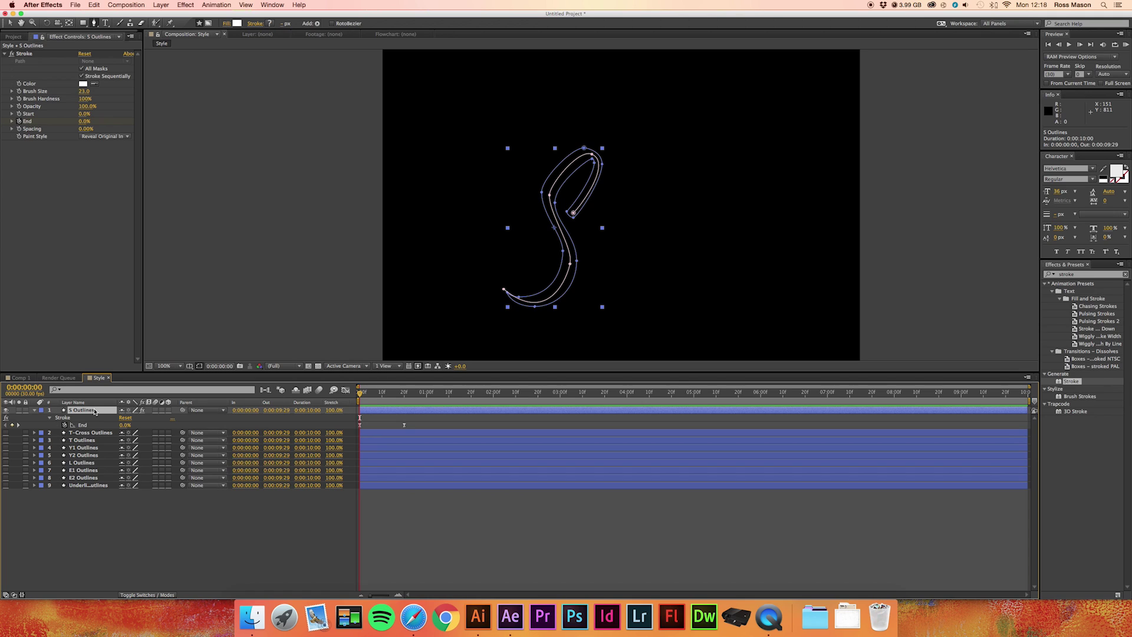
click(404, 394)
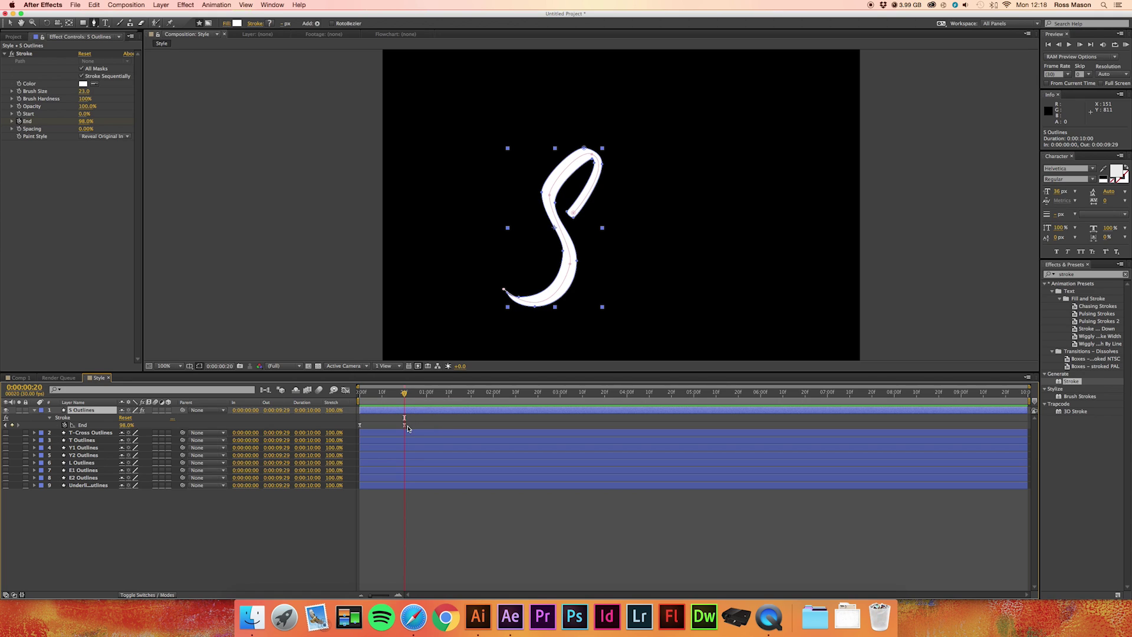
click(94, 432)
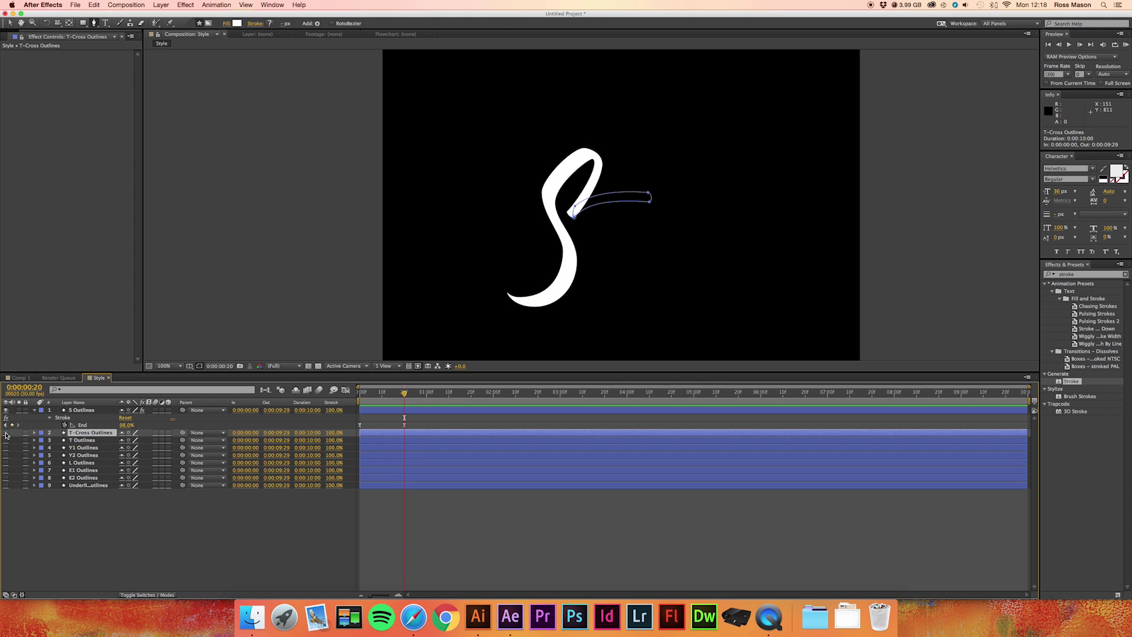
click(6, 433)
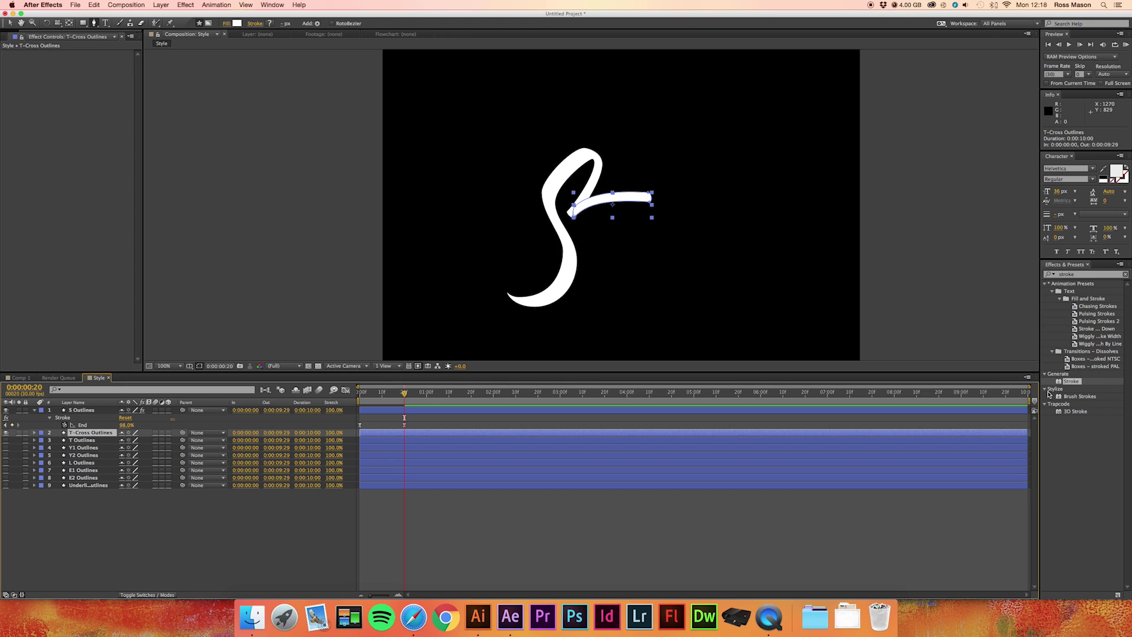
double_click(1071, 381)
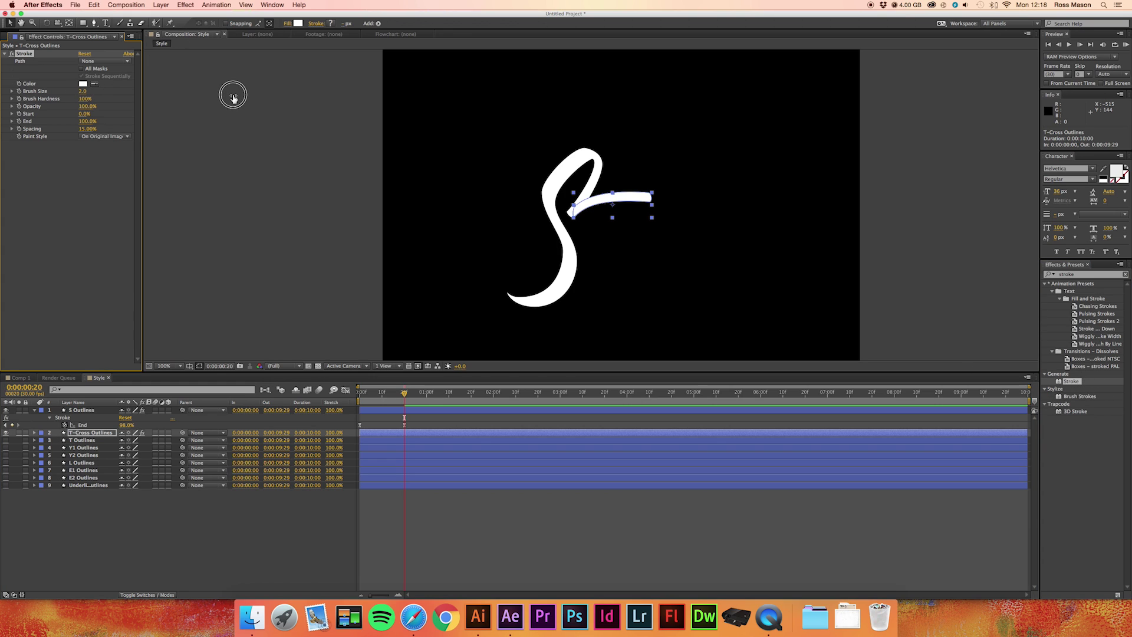
- Set the T-Cross Stroke effect to All Masks, Brush Hardness 100%, Spacing 0% and Paint Style Reveal Original Image
drag(79, 129, 9, 132)
click(82, 69)
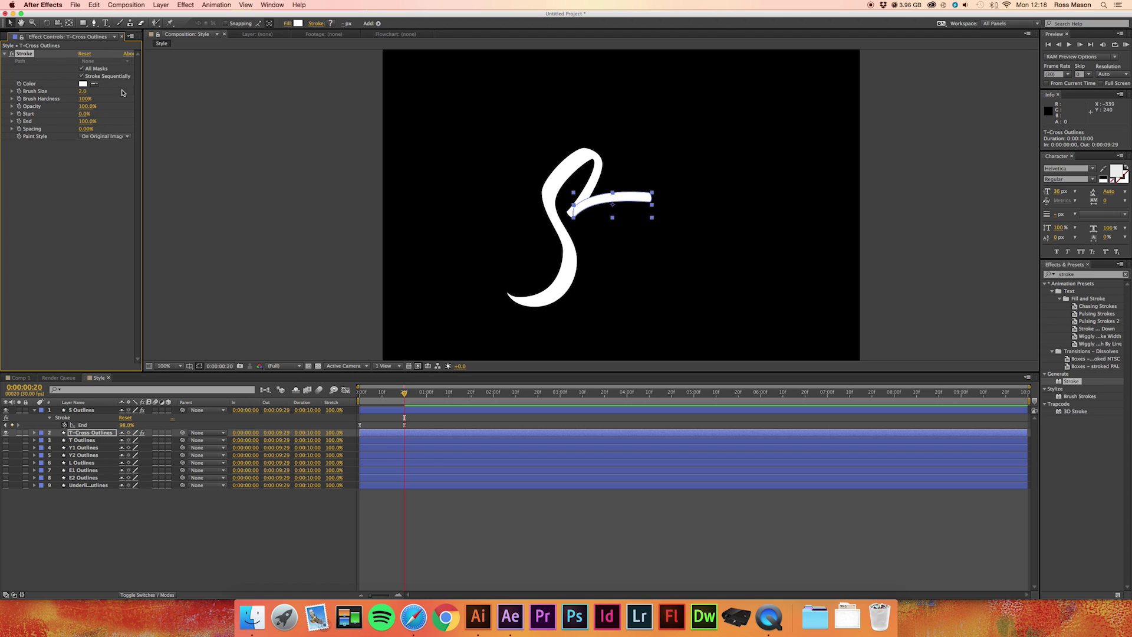
click(123, 139)
click(120, 161)
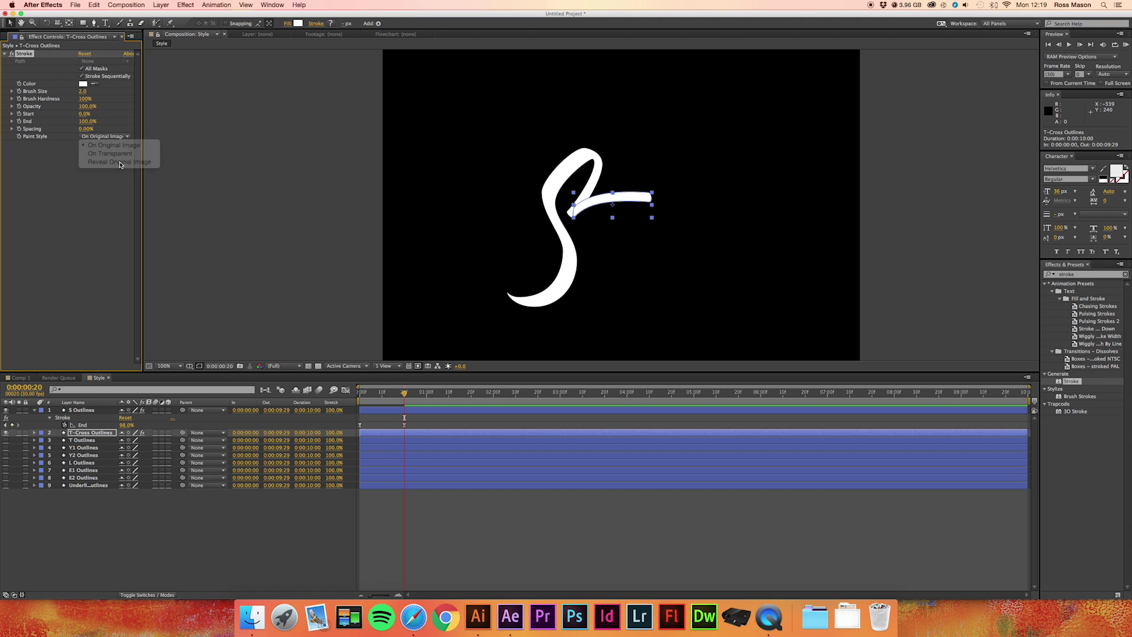
- Draw a two-point curved mask path with the Pen tool along the middle of the T's crossbar, from the S's tip to its far end
click(94, 23)
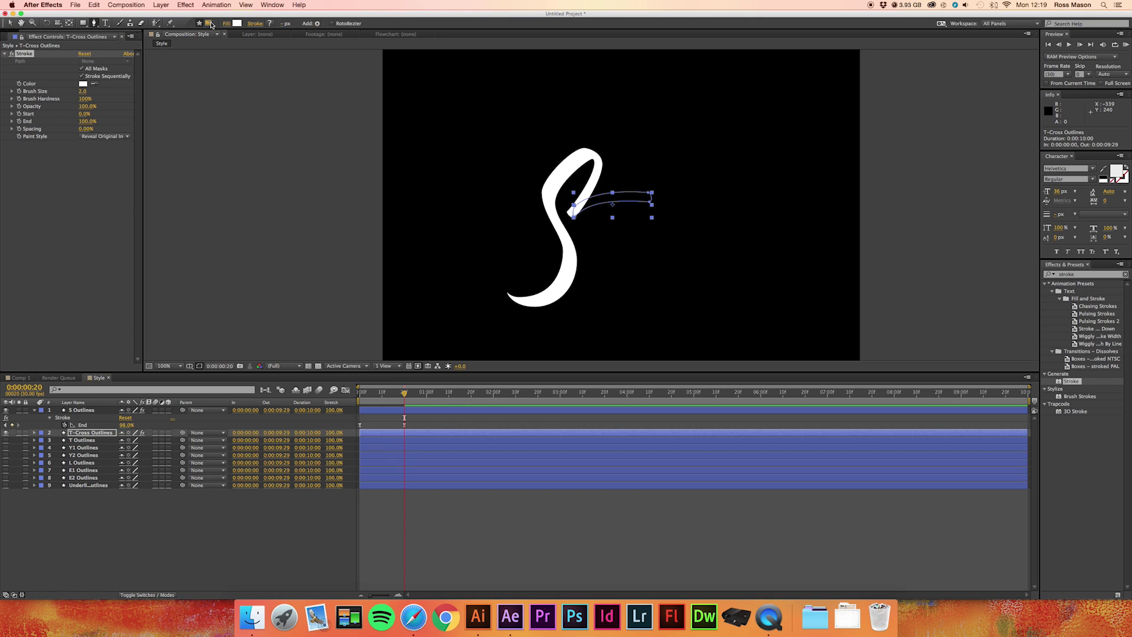
click(209, 24)
drag(568, 214, 579, 207)
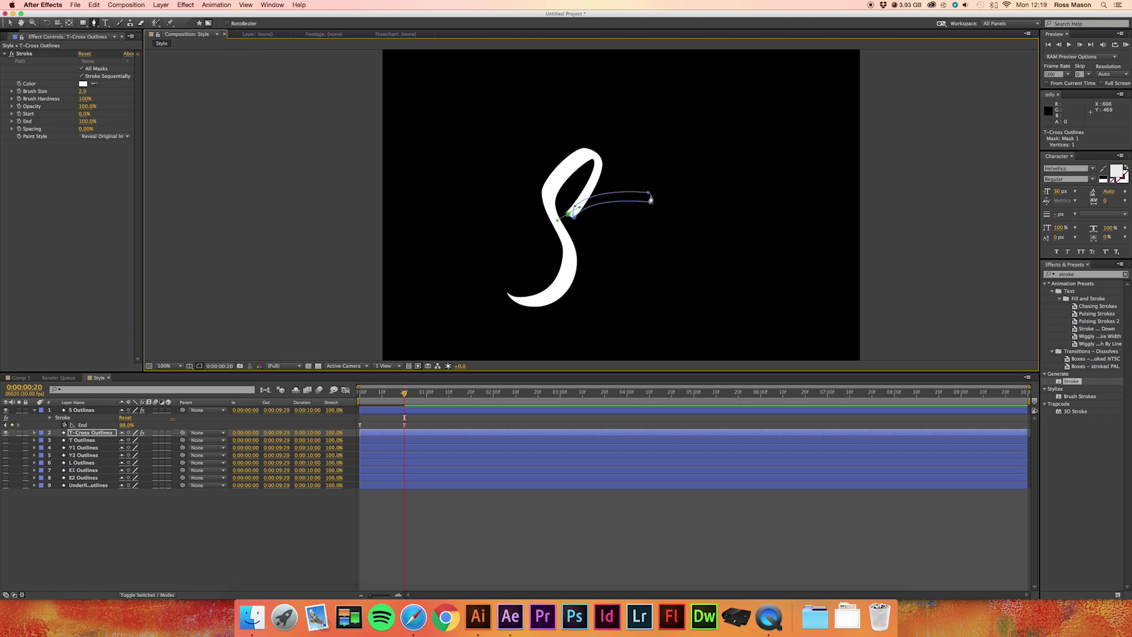
drag(656, 201, 720, 206)
- Set the T-Cross Stroke's Brush Size to 13.2 and keyframe its End from 0% at 0:00:00:20 to 99% at 0:00:01:10
mouse_move(87, 92)
mouse_down()
mouse_move(146, 105)
mouse_move(2, 126)
mouse_up()
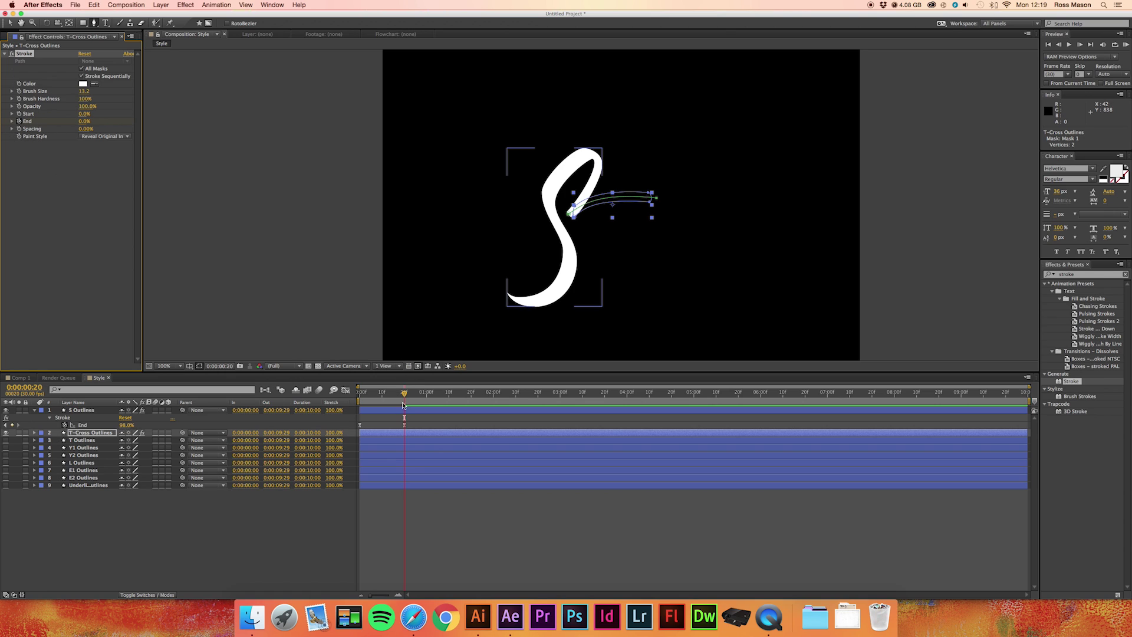
drag(406, 394, 449, 405)
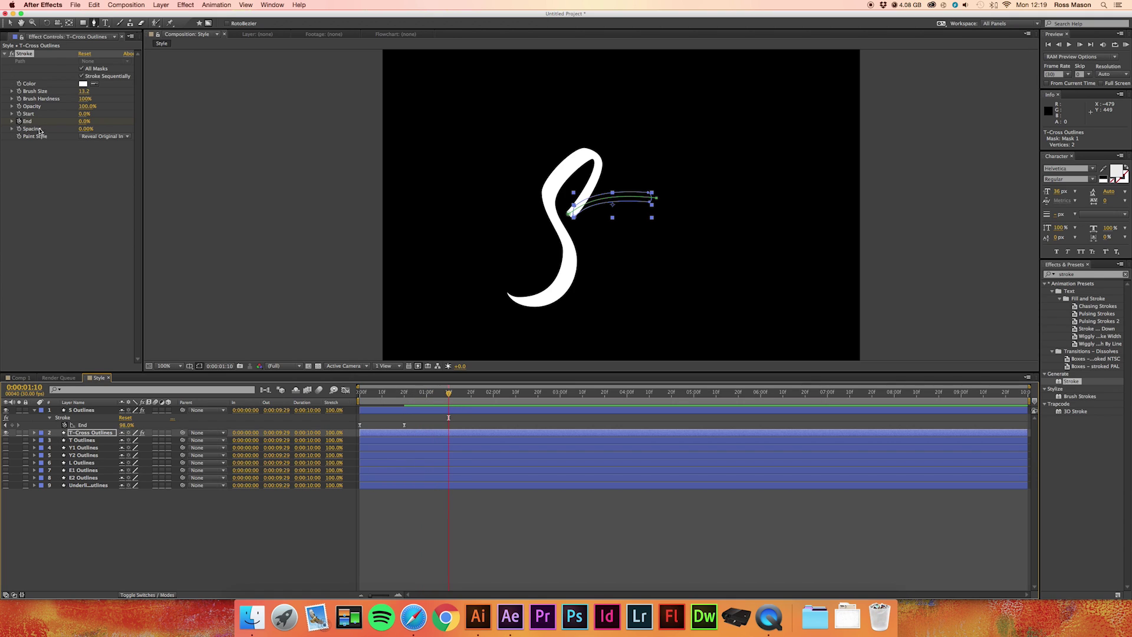
drag(86, 123, 175, 139)
click(115, 507)
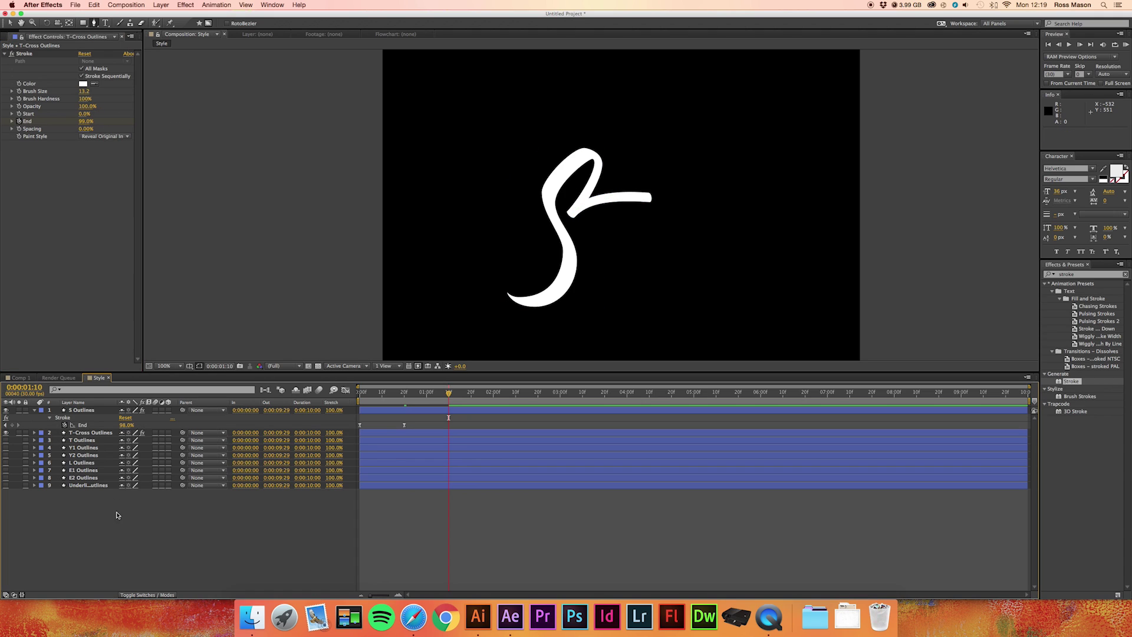
- Preview the S and T crossbar write-on animation from the start of the composition
click(1126, 46)
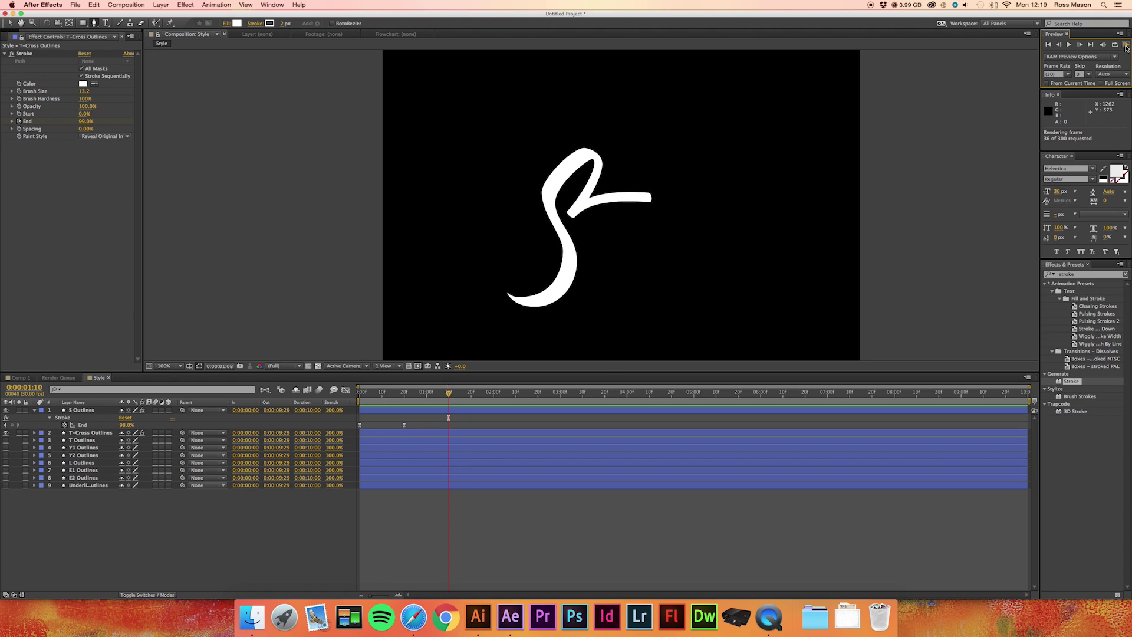
click(339, 395)
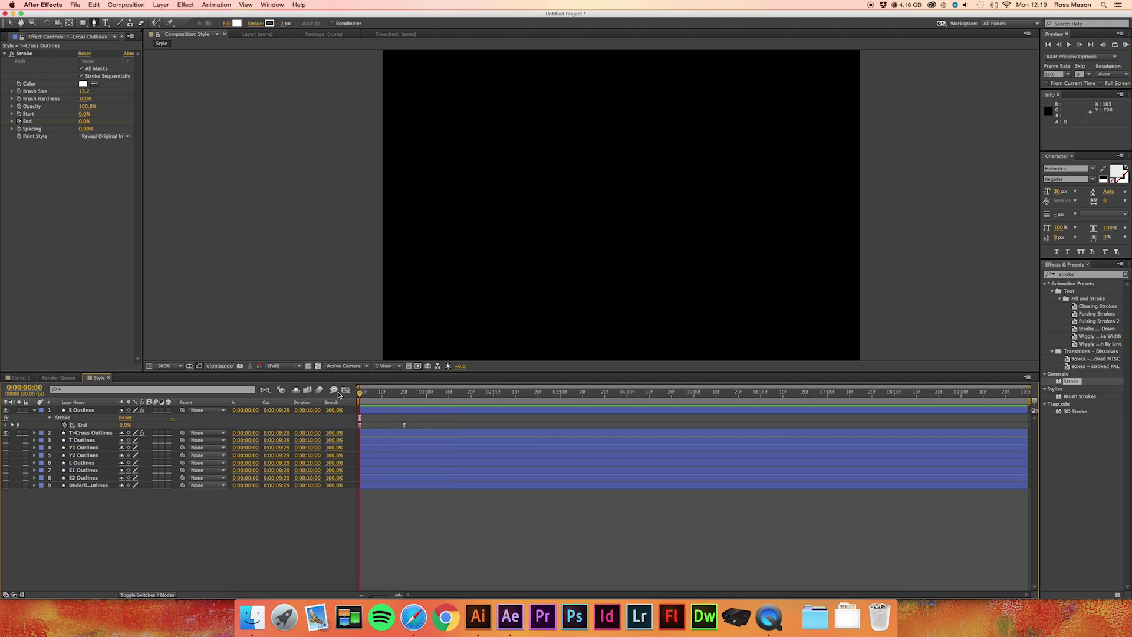
click(1070, 45)
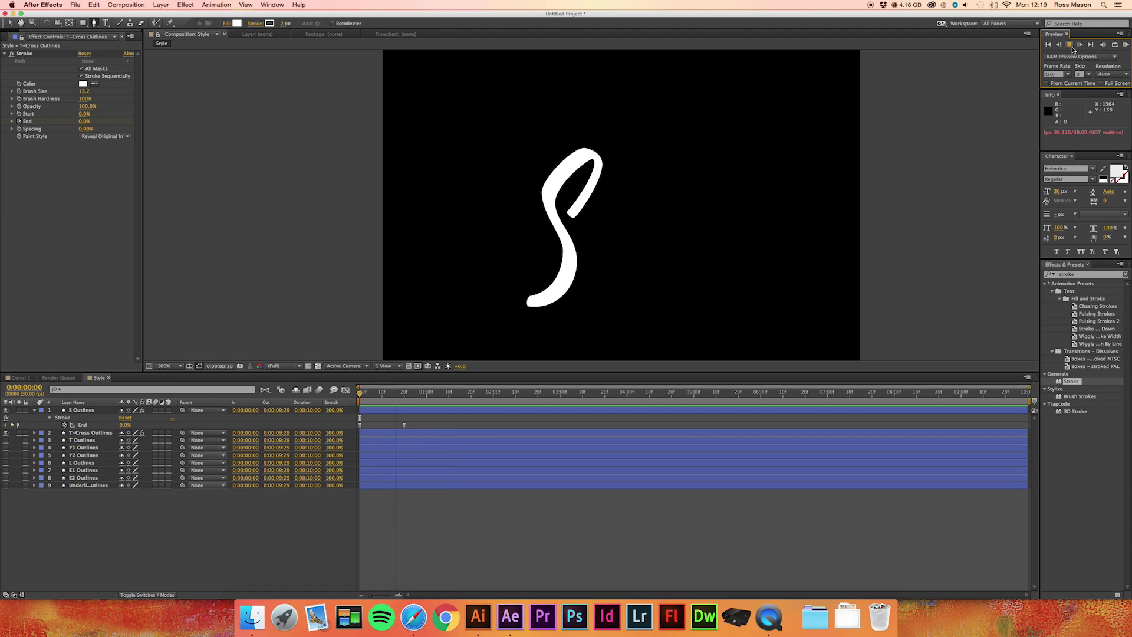
click(1072, 48)
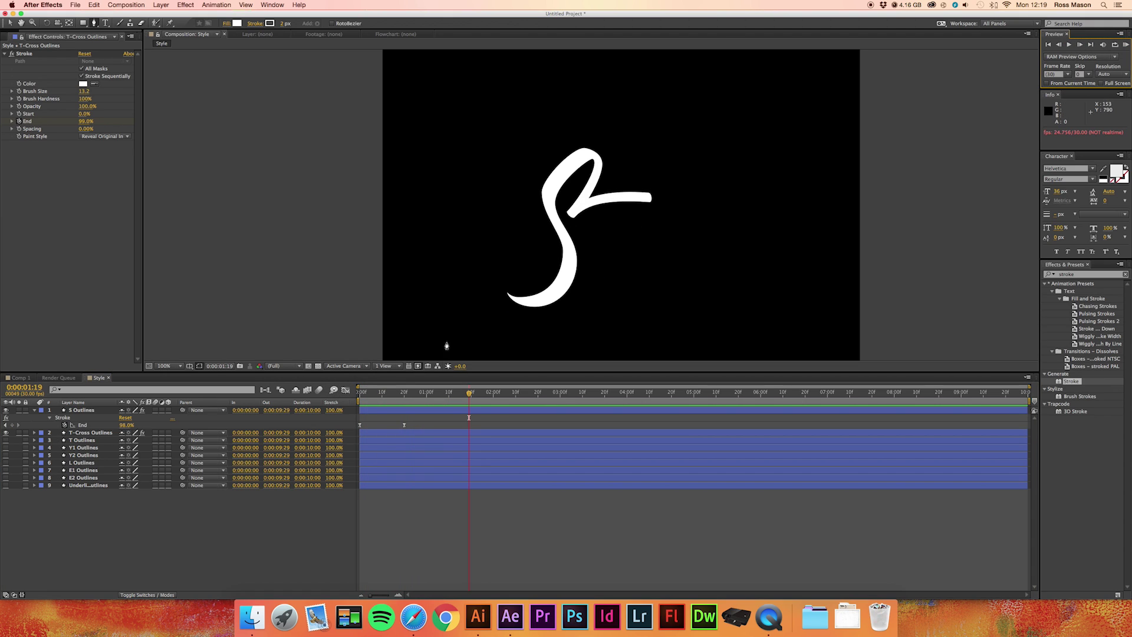
- Shift both T-Cross Stroke End keyframes earlier so the crossbar starts drawing at 0:00:00:17
drag(404, 395, 398, 396)
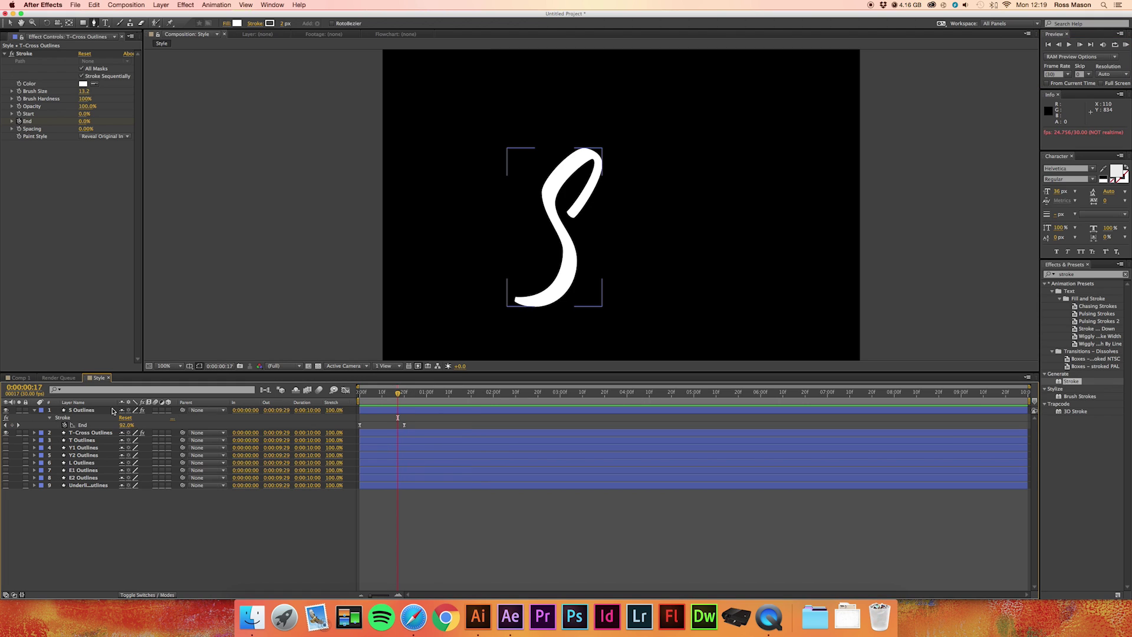
click(81, 432)
key(u)
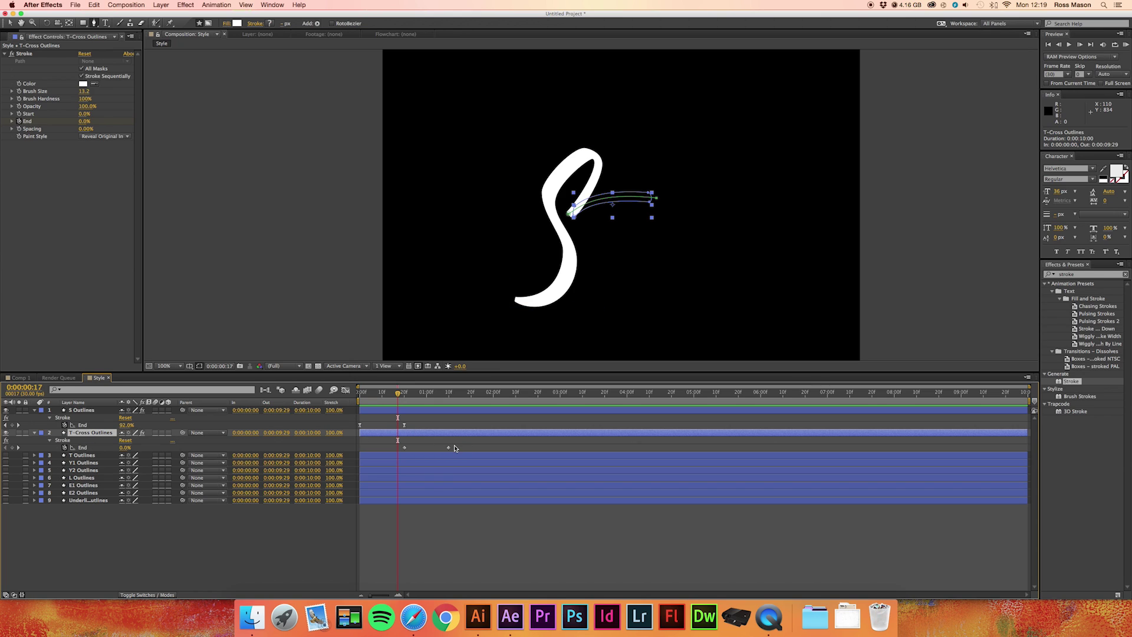
drag(455, 448, 399, 450)
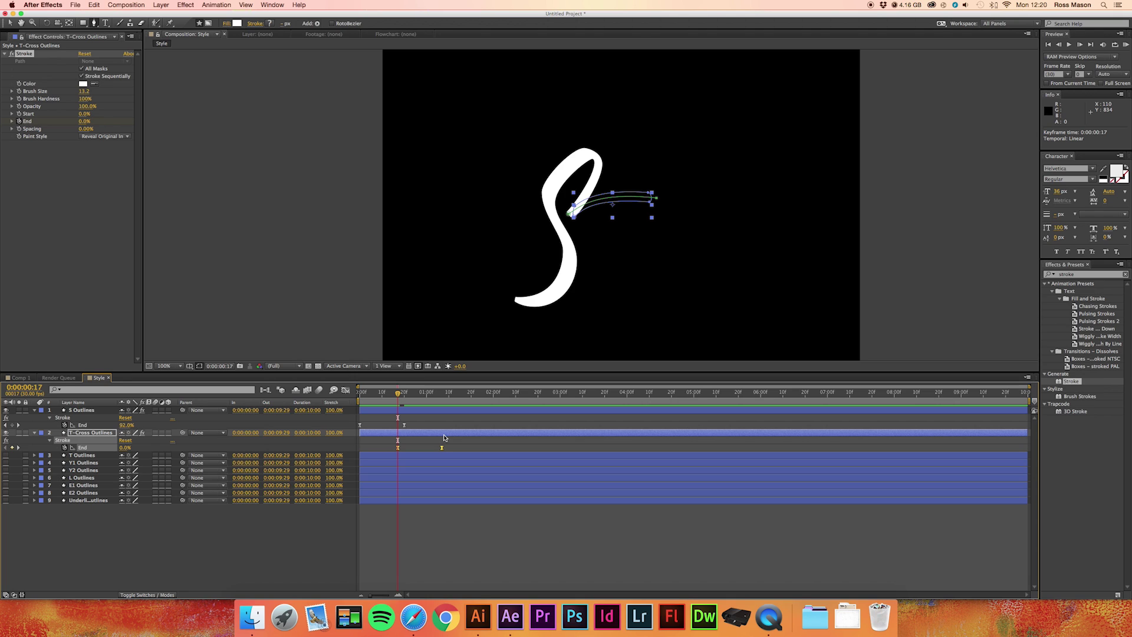
- Replay the composition from 0:00:00:00 with all layers deselected to check the S-to-crossbar transition
key(Page_Up)
key(Page_Up)
key(Page_Up)
key(Page_Up)
key(Page_Up)
key(Page_Up)
key(Page_Up)
key(Page_Up)
key(Page_Up)
key(Page_Up)
key(Page_Up)
key(Page_Up)
key(Page_Up)
key(Page_Up)
key(Page_Up)
key(Page_Up)
key(Page_Up)
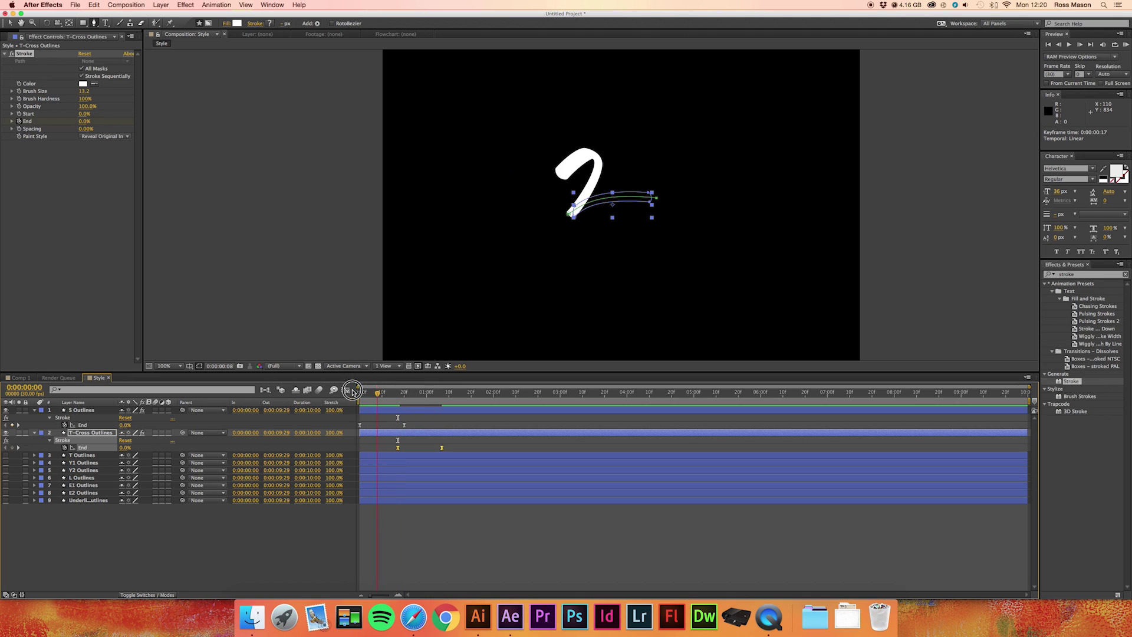
click(1123, 47)
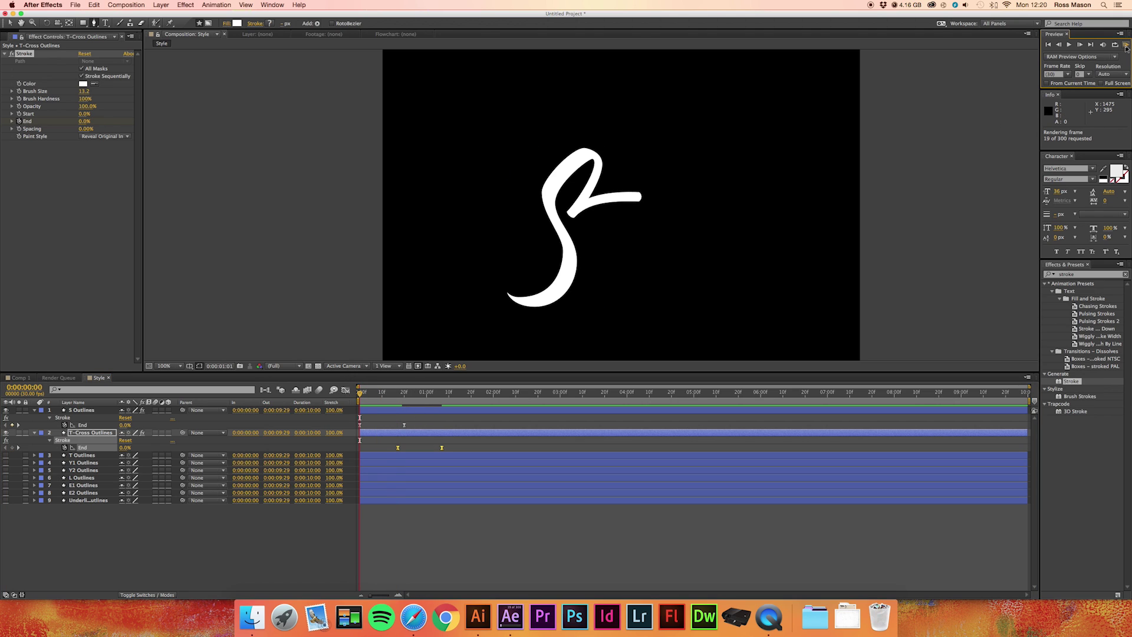
click(1069, 45)
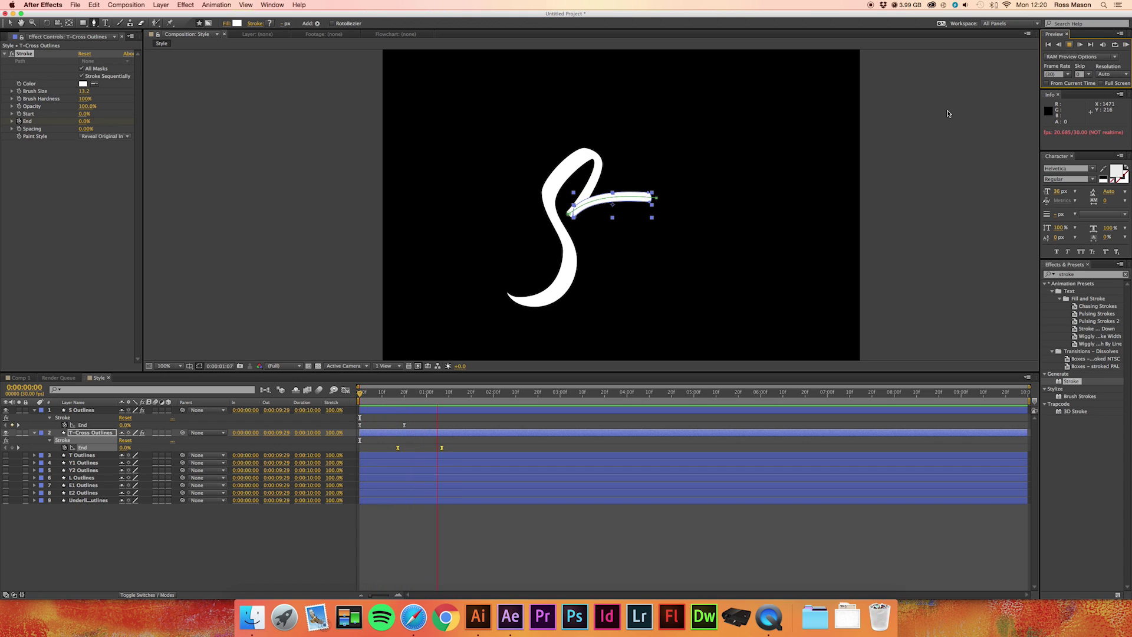
click(1069, 45)
drag(371, 395, 360, 394)
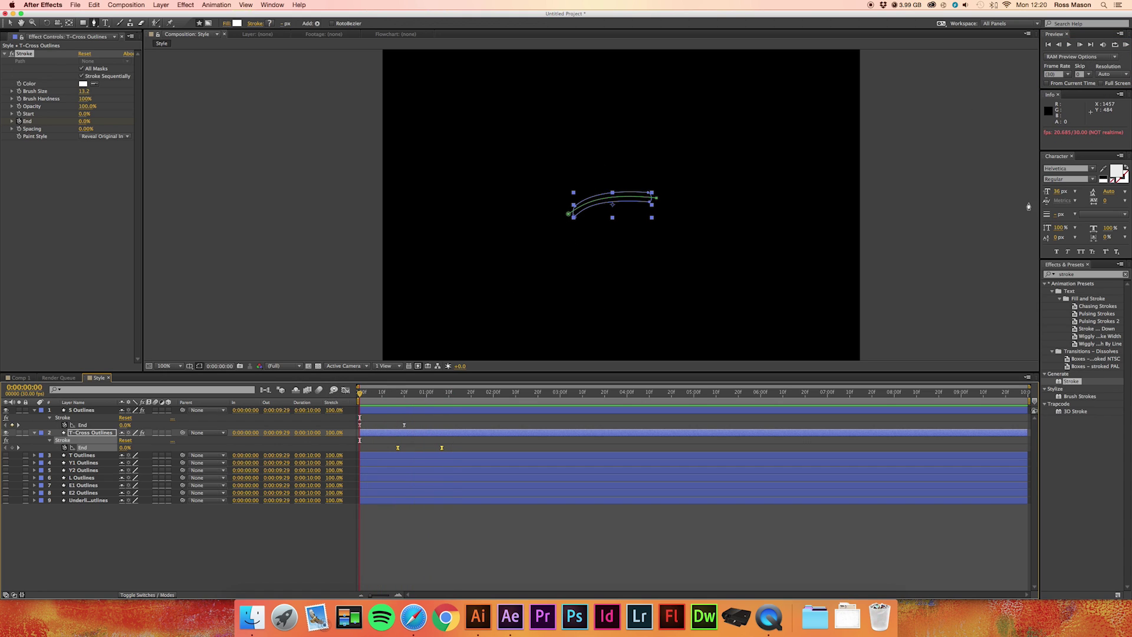
click(98, 560)
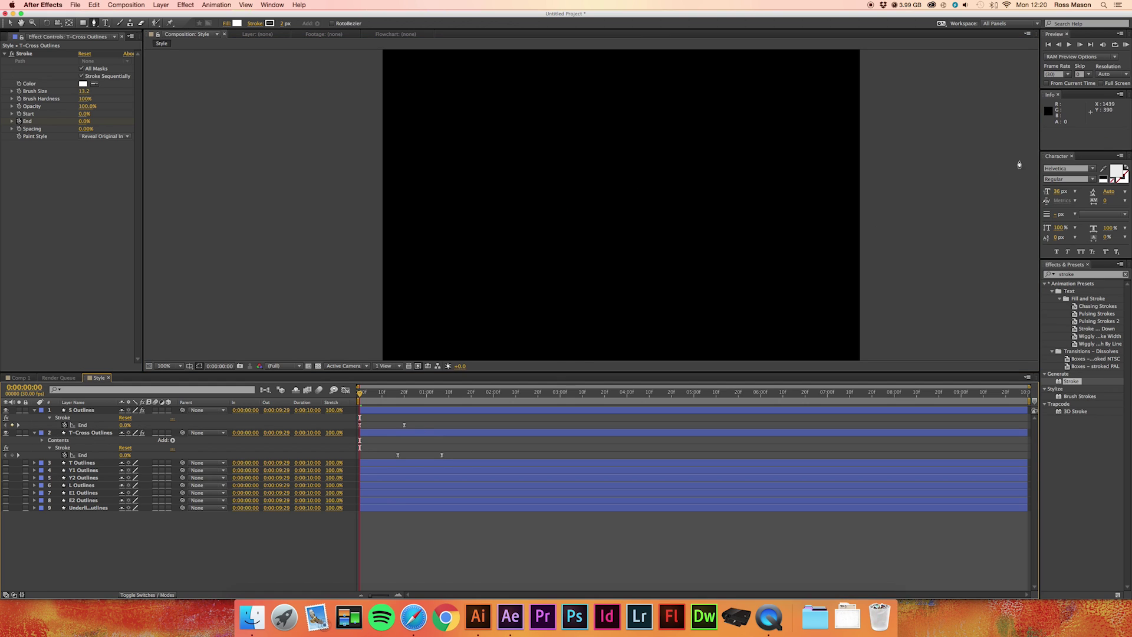
click(1069, 45)
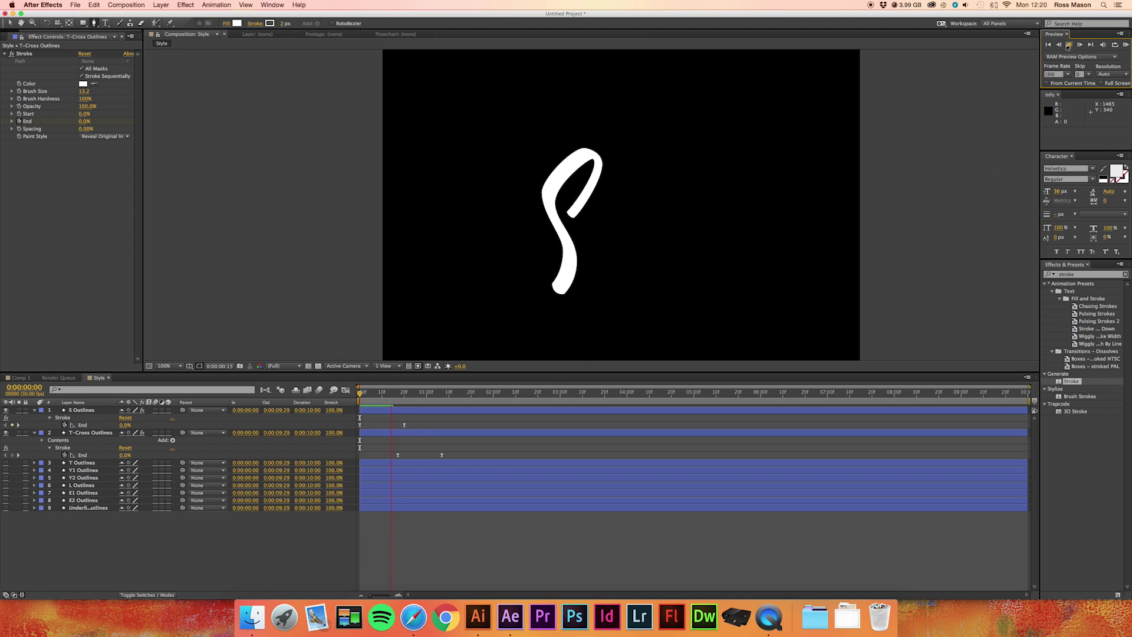
click(1069, 45)
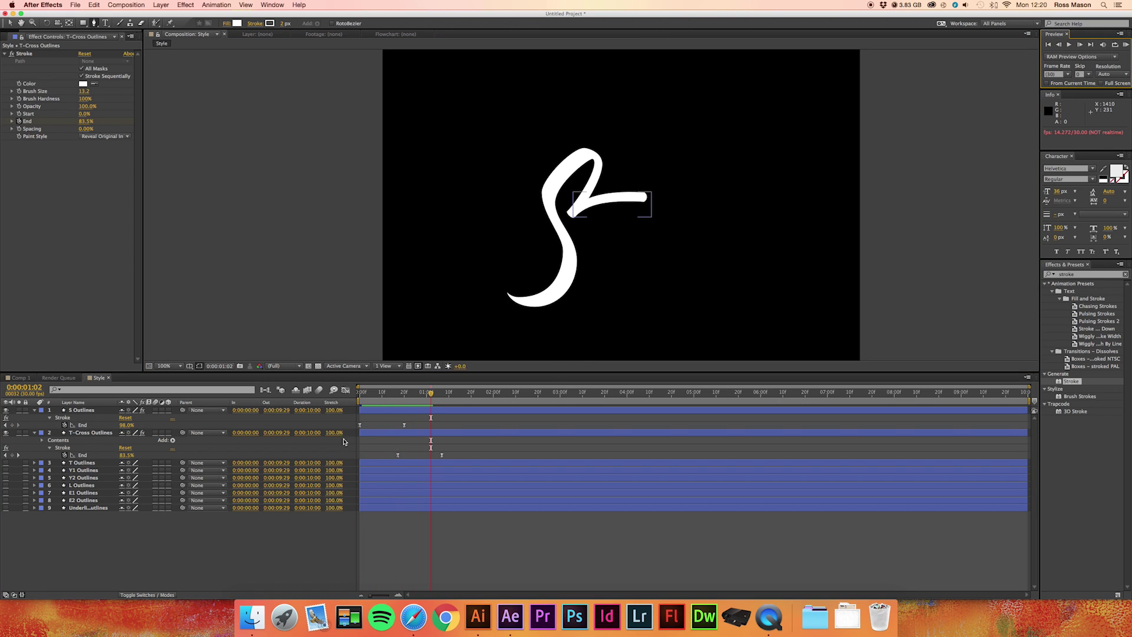
- Step through the T-Cross Stroke End keyframes from the start and stop at the last one, 0:00:01:07
drag(377, 396, 355, 394)
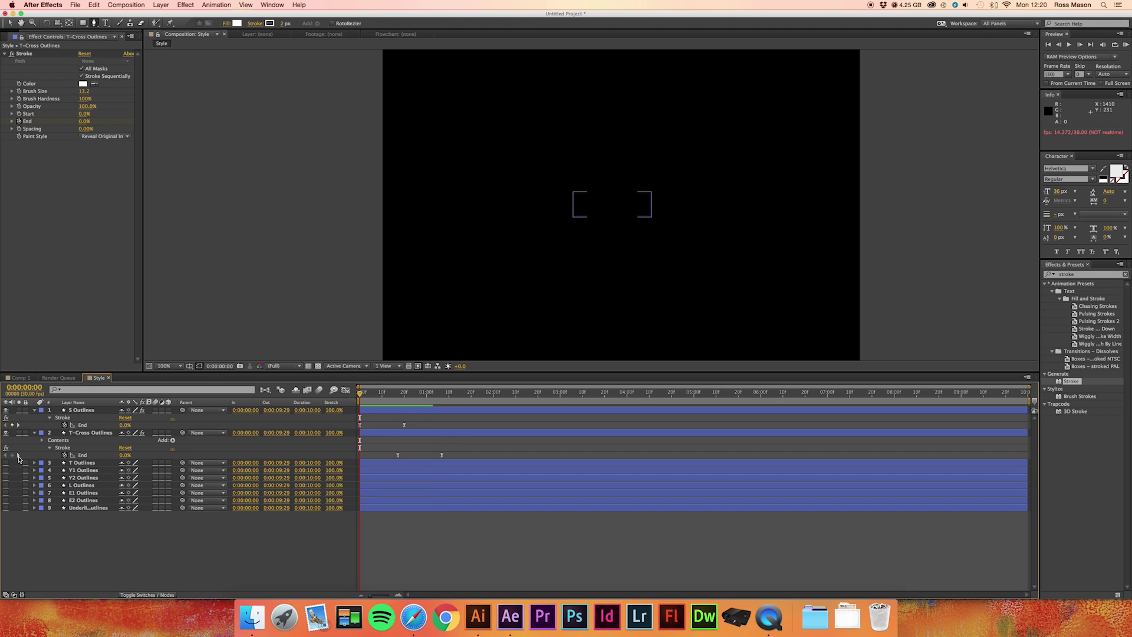
click(18, 455)
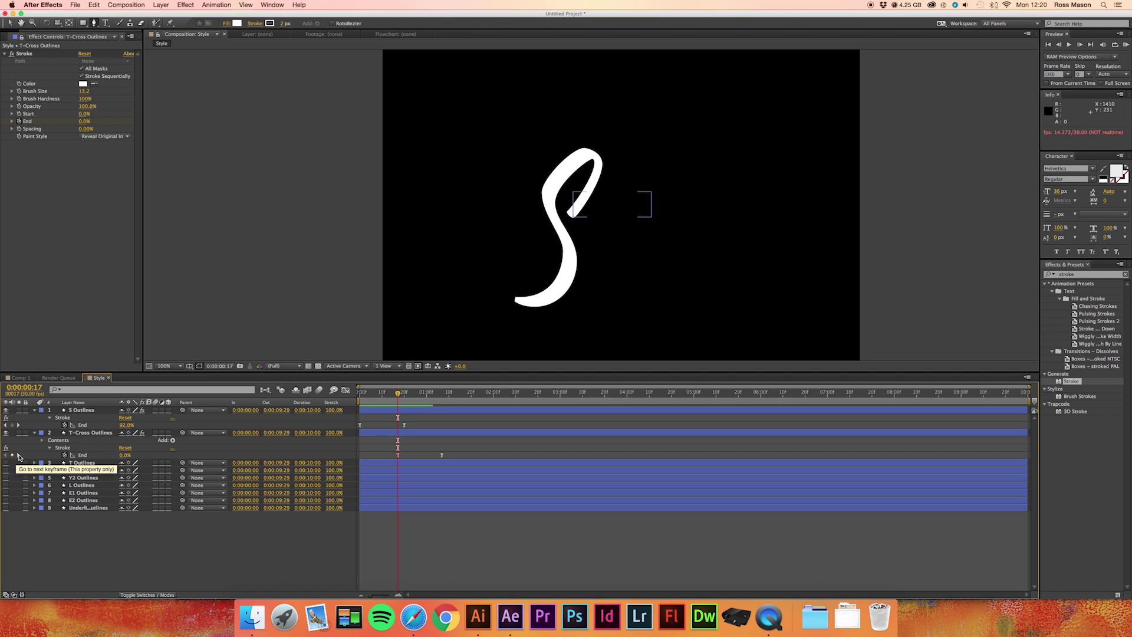
click(18, 455)
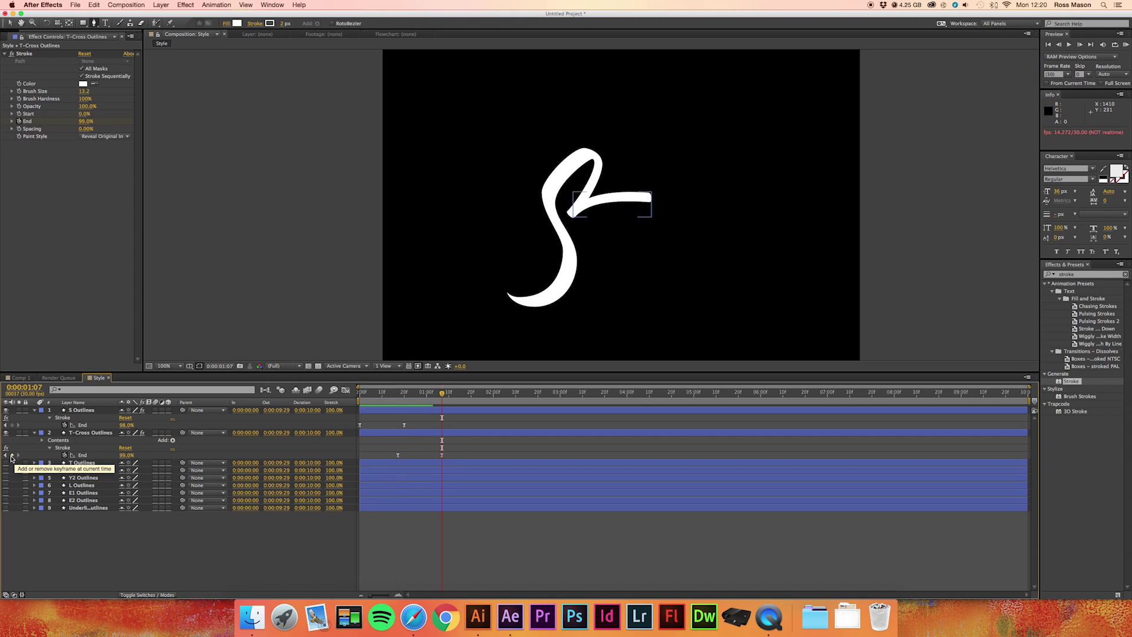
click(7, 455)
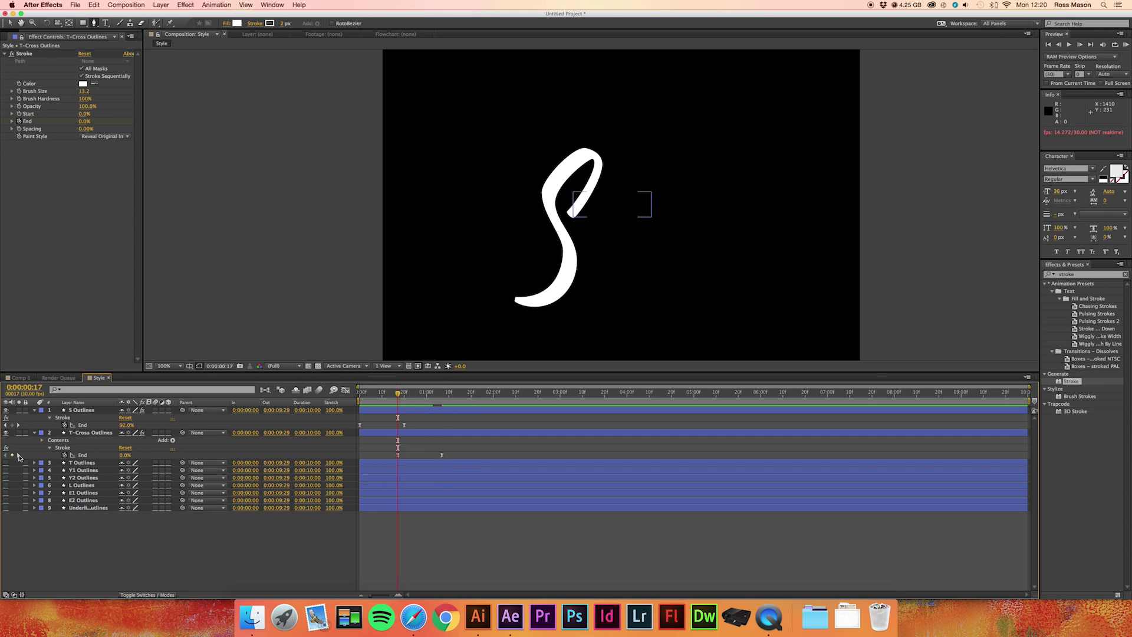
click(18, 456)
- Collapse the S and T-Cross keyframe properties, then make T Outlines visible with a Stroke effect applied
click(91, 433)
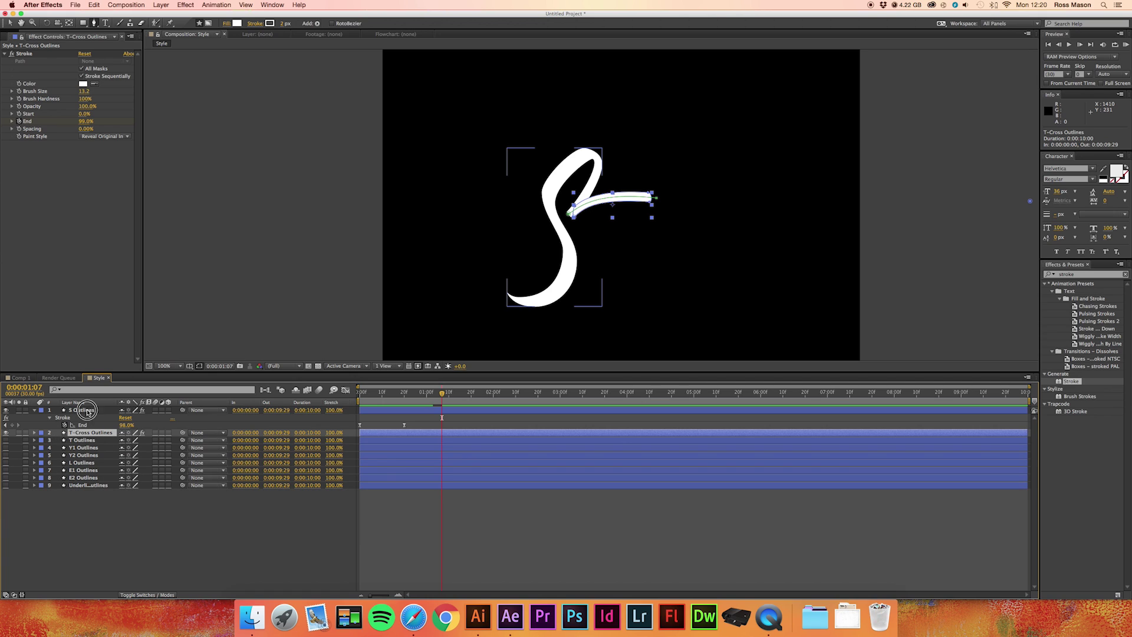
click(82, 410)
key(u)
click(83, 425)
click(5, 425)
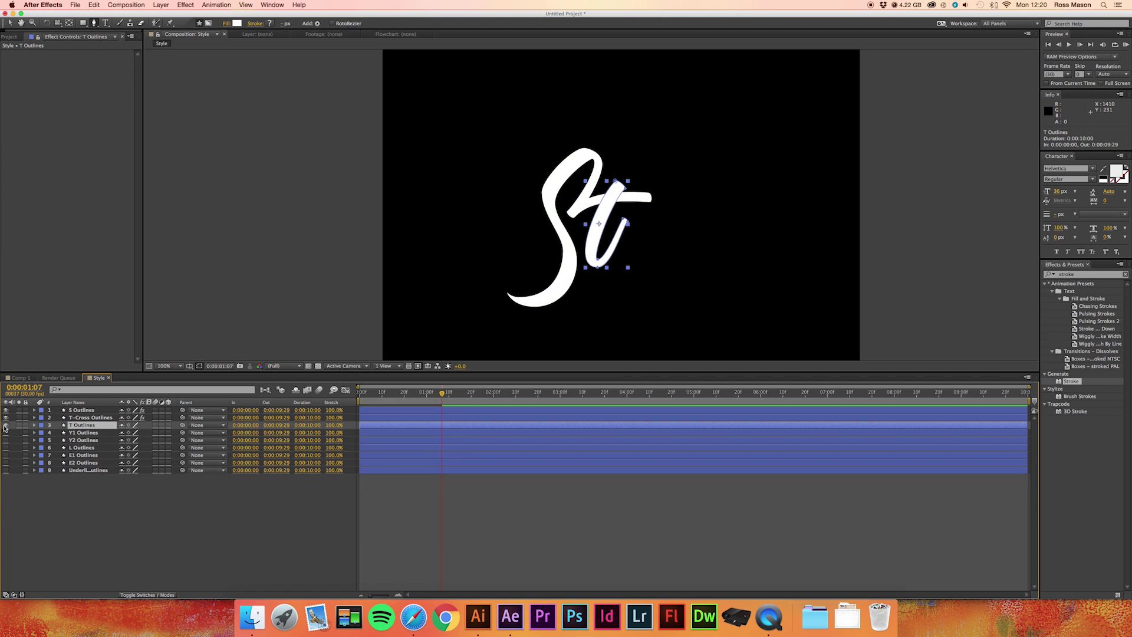
double_click(1070, 381)
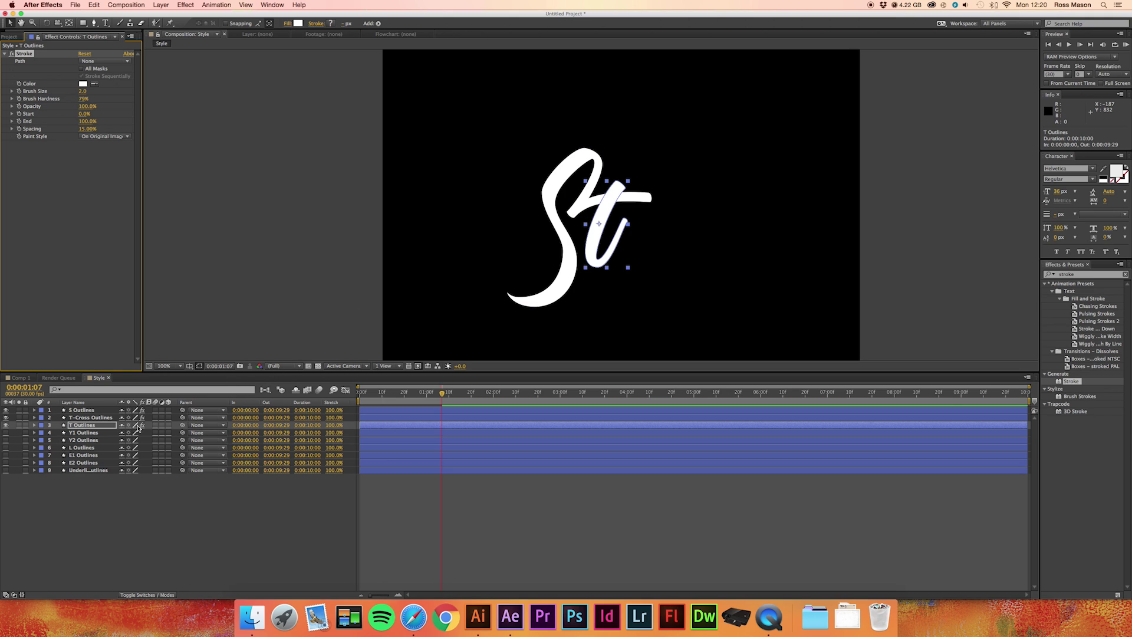
- Reveal the T, Y1, Y2, L, E1, E2 and Underline layers in turn with mask paths and keyframed Stroke End values, finishing at about 0:00:06:00
click(105, 426)
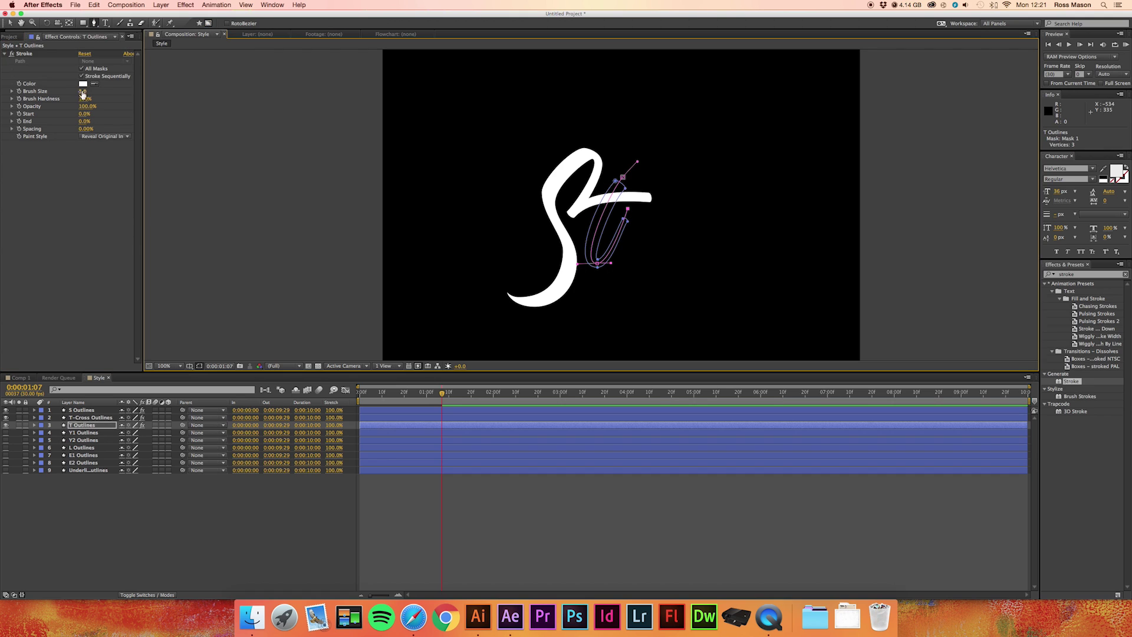
click(92, 124)
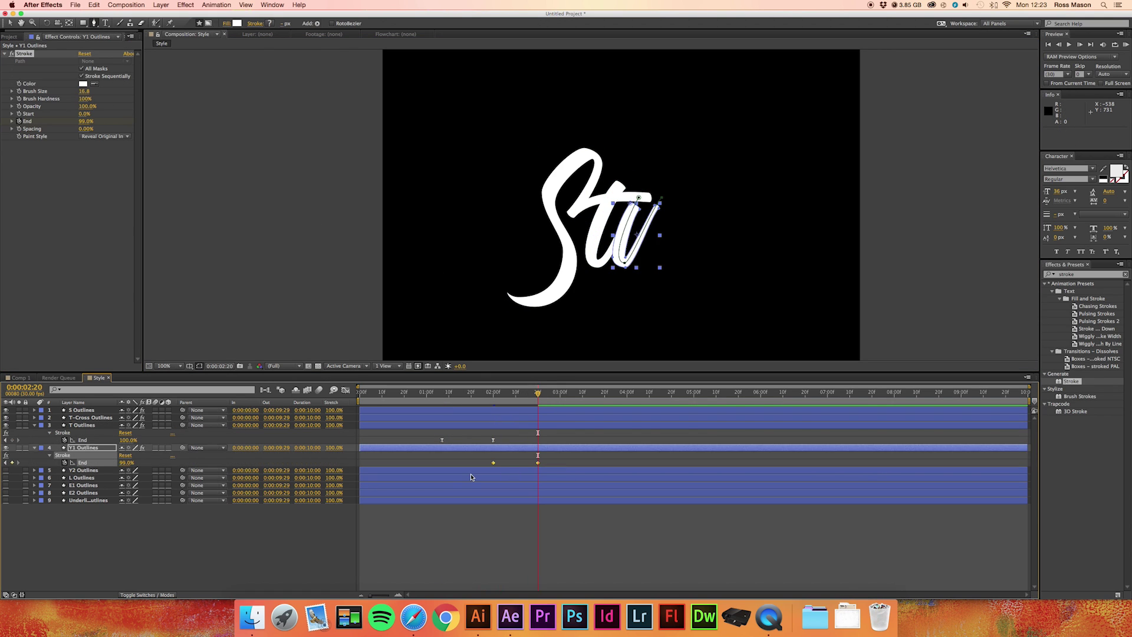
click(471, 470)
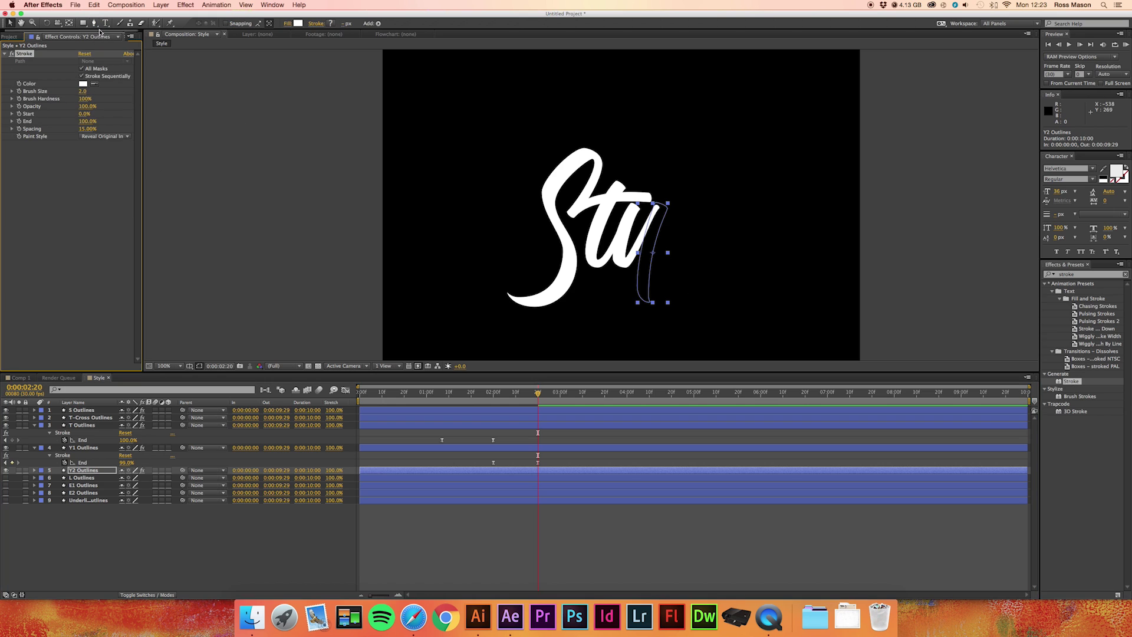
click(662, 347)
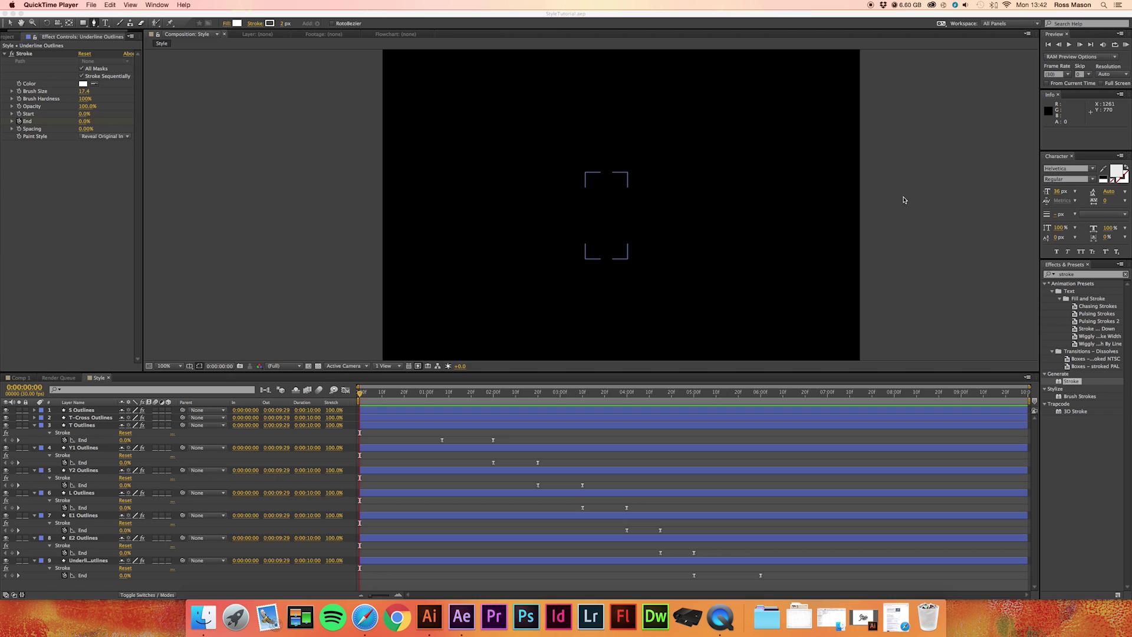
- Play the complete Style write-on animation from 0:00:00:00 through the underline
click(905, 200)
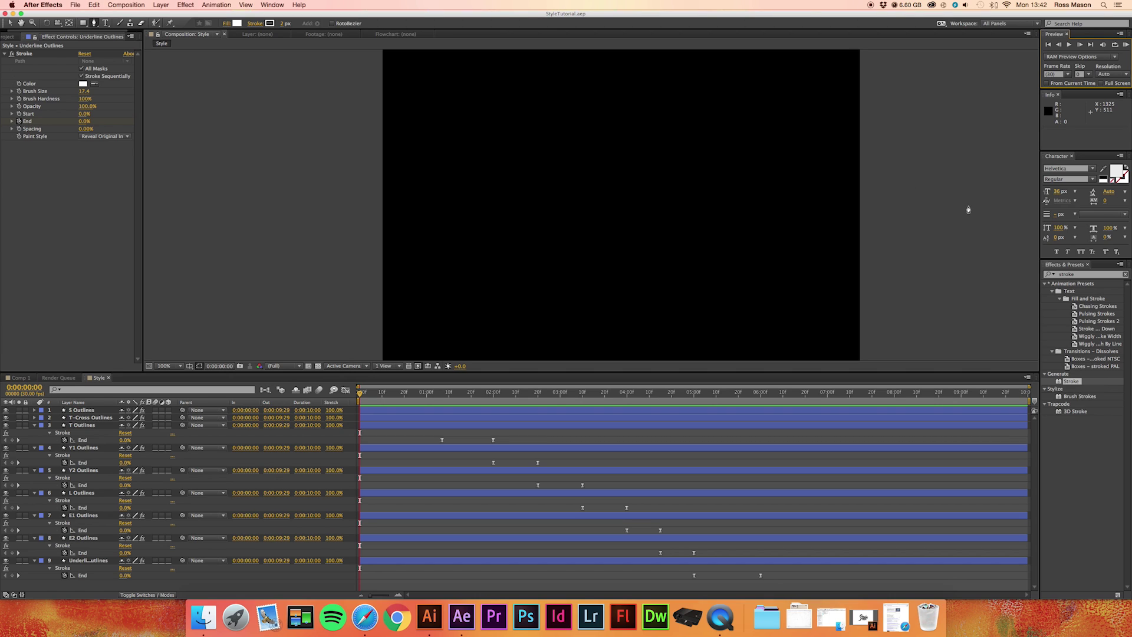
click(1070, 45)
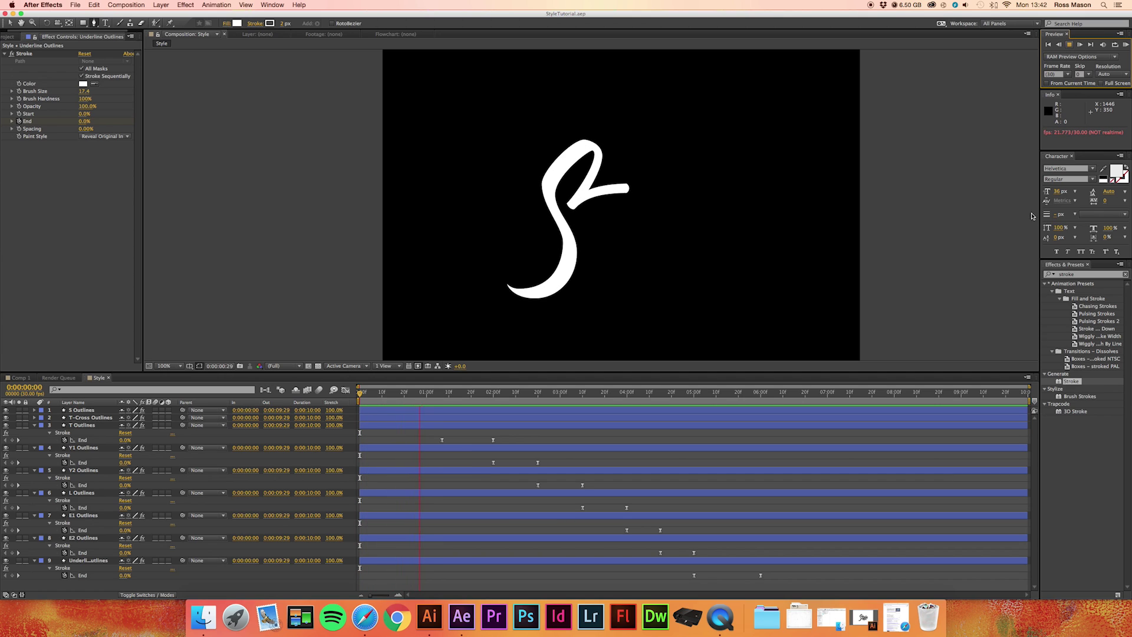
click(1069, 45)
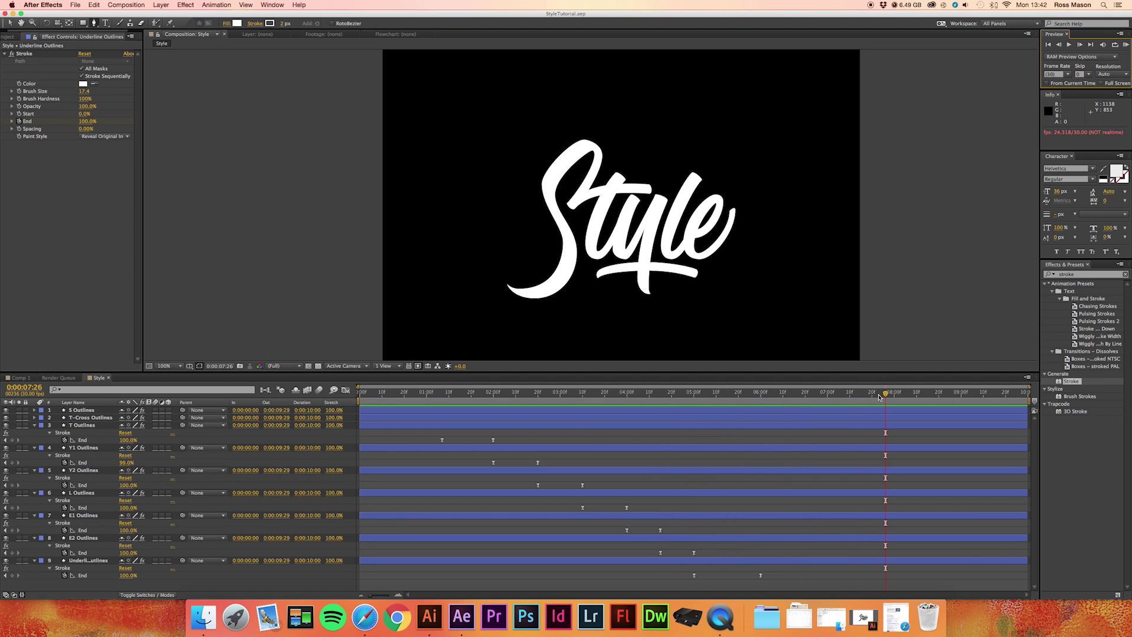
- Lengthen the first Underline End keyframe's outgoing handle in the Graph Editor so the speed peaks late, at about 244 %/sec
mouse_move(880, 396)
mouse_down()
mouse_move(660, 410)
mouse_move(766, 413)
mouse_move(688, 413)
mouse_move(744, 425)
mouse_up()
click(31, 530)
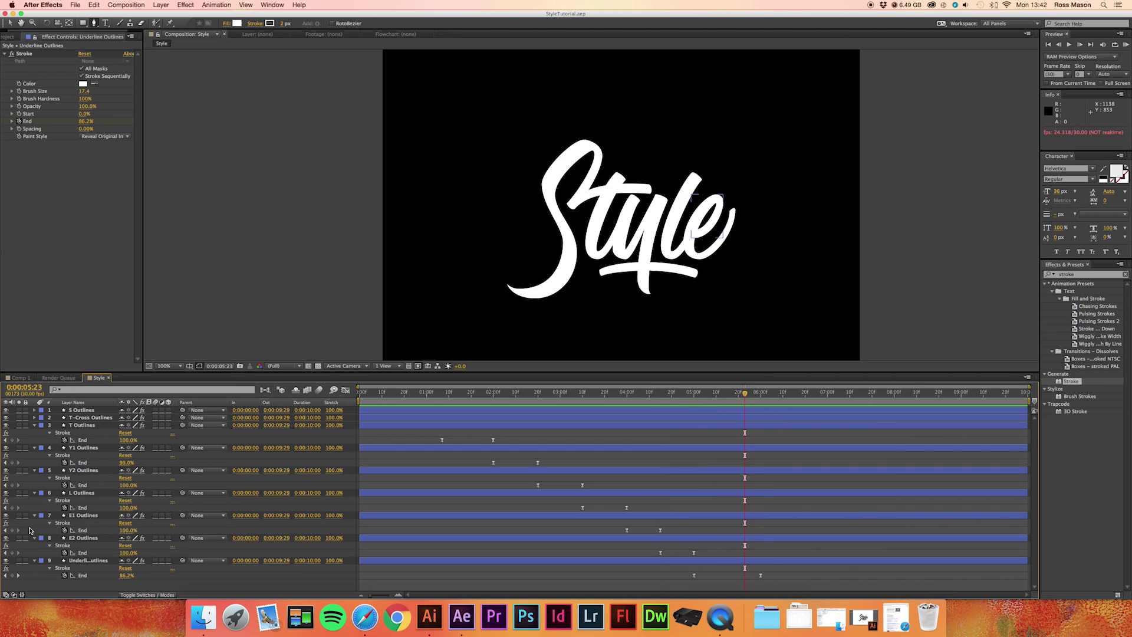
drag(691, 587, 772, 567)
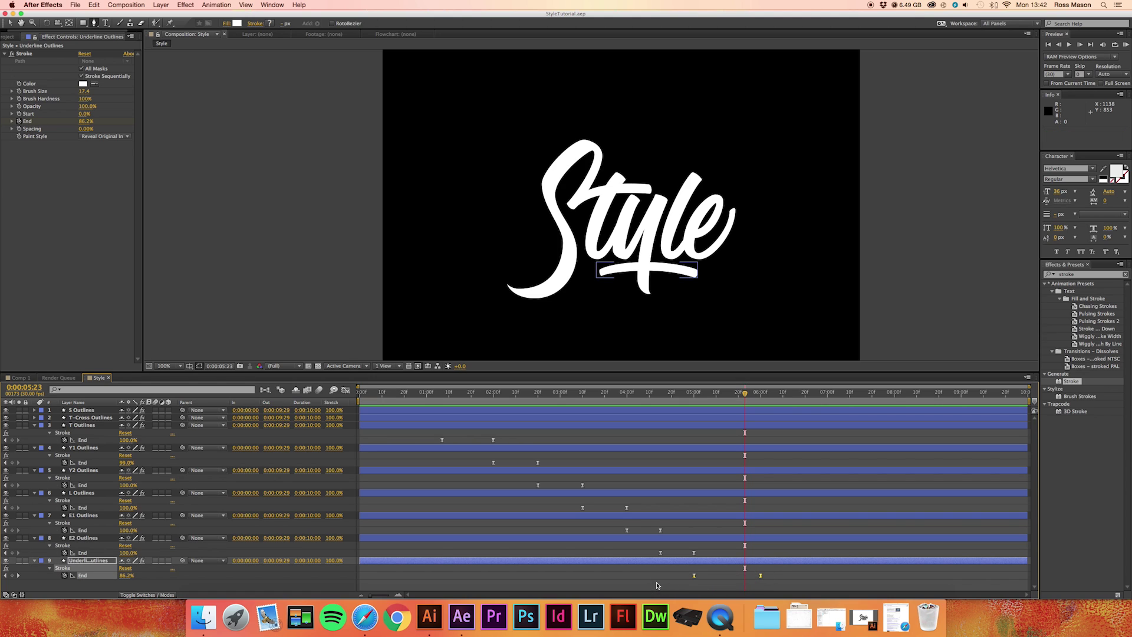
click(344, 391)
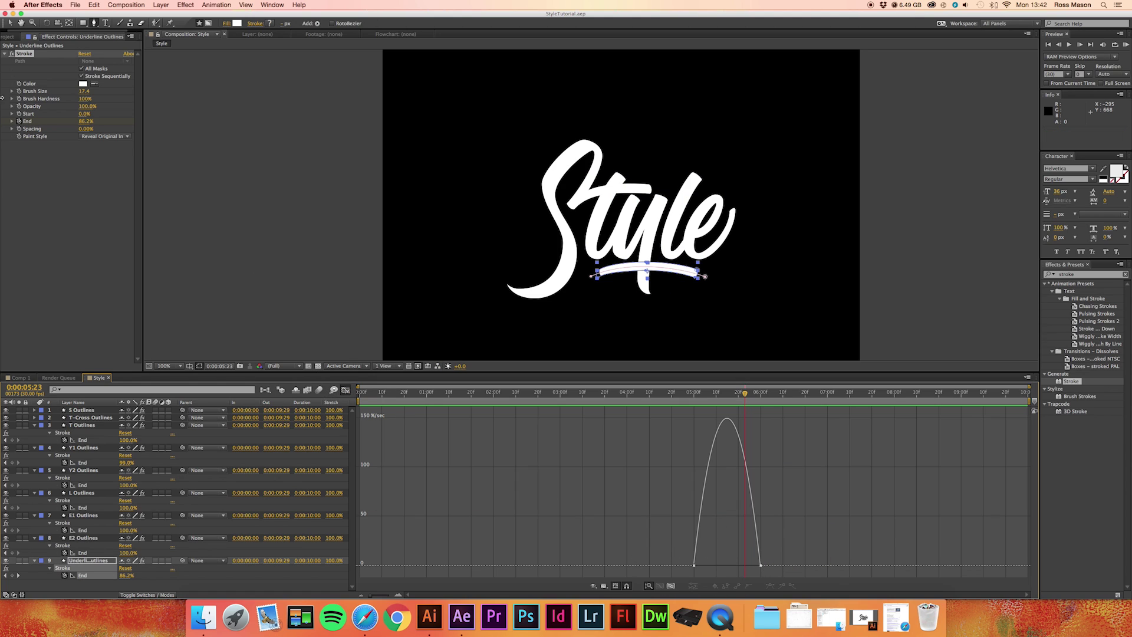
key(v)
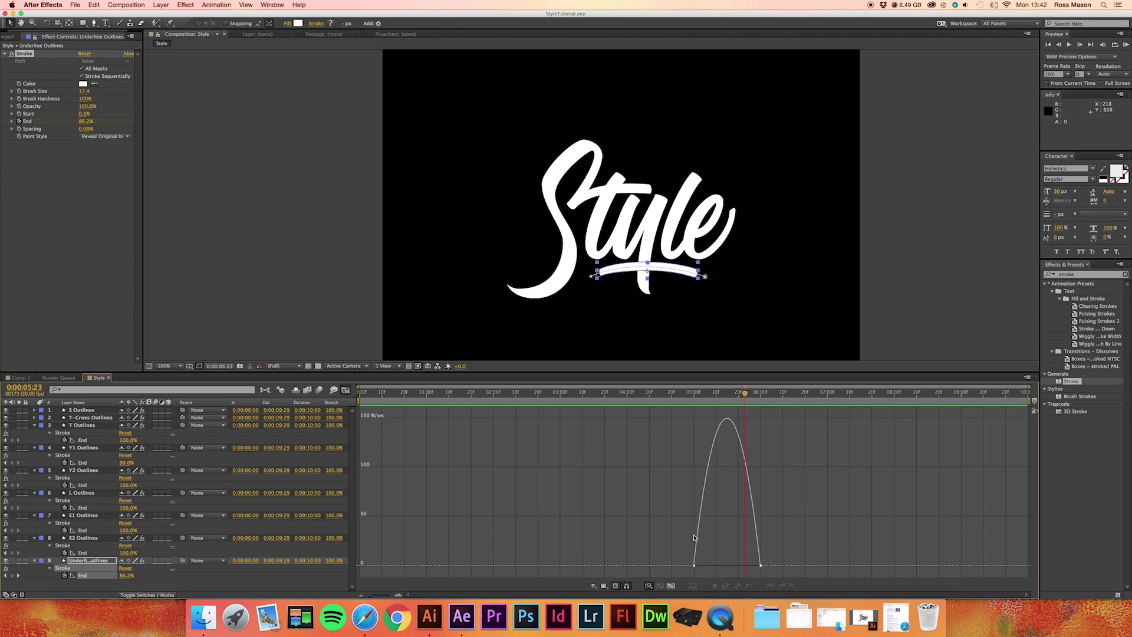
drag(779, 558, 681, 573)
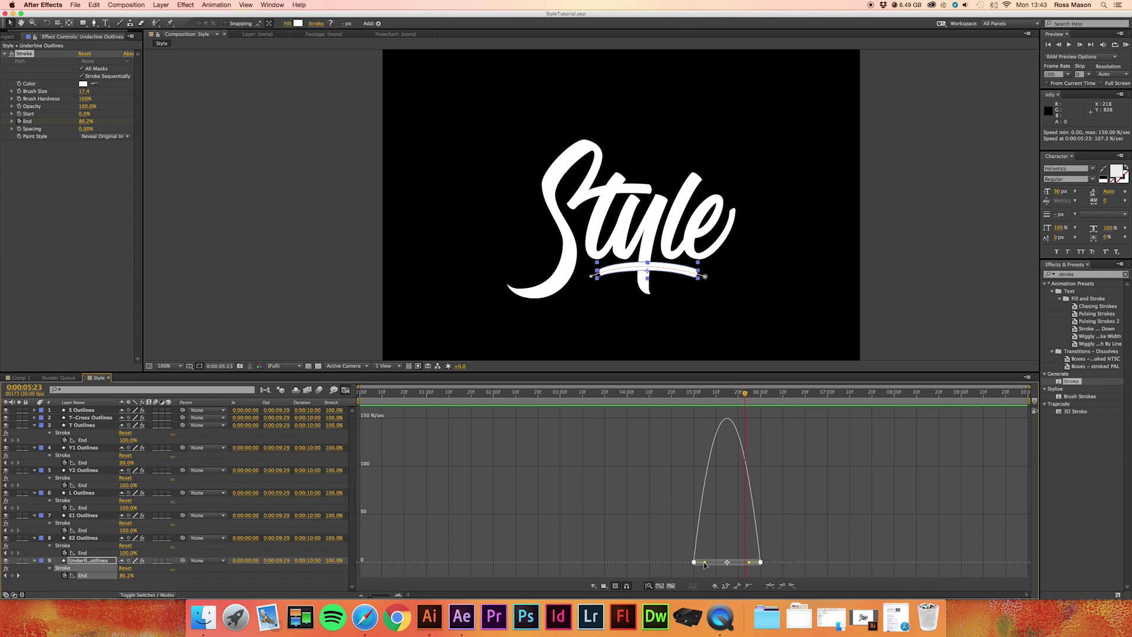
drag(704, 564, 720, 564)
mouse_move(752, 400)
mouse_down()
mouse_move(684, 398)
mouse_move(765, 404)
mouse_up()
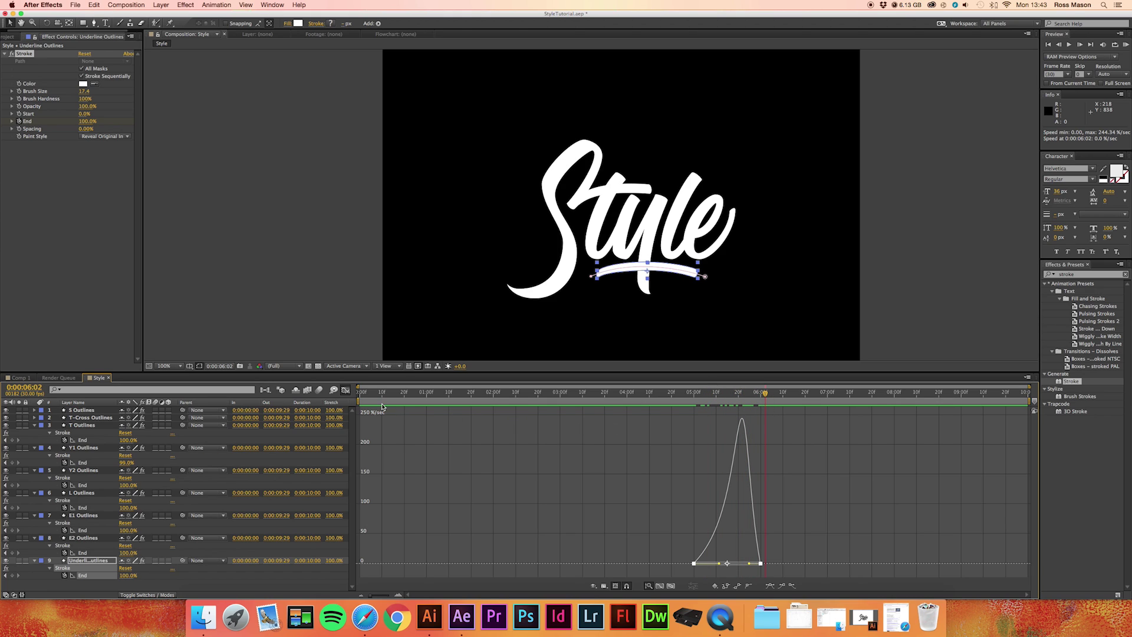
- Set the work area to start at 0:00:03:27 and close the Graph Editor
drag(360, 403, 617, 404)
click(345, 391)
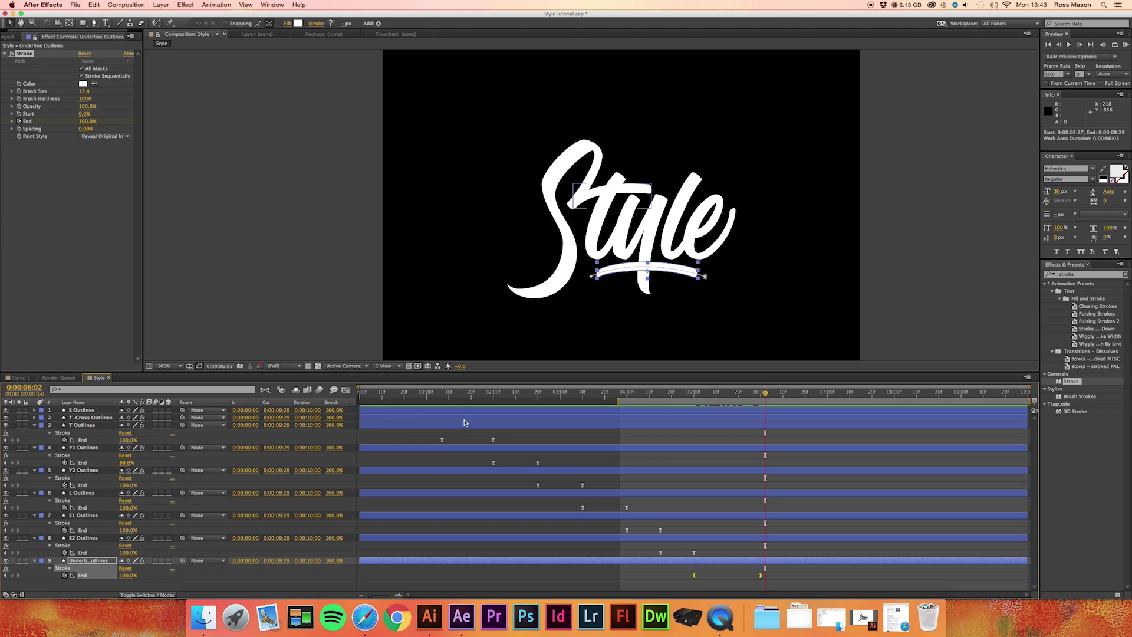
- Set the work area to 0:00:04:16 through 0:00:06:06 and preview the transition from the final E to the underline
drag(1031, 401, 777, 434)
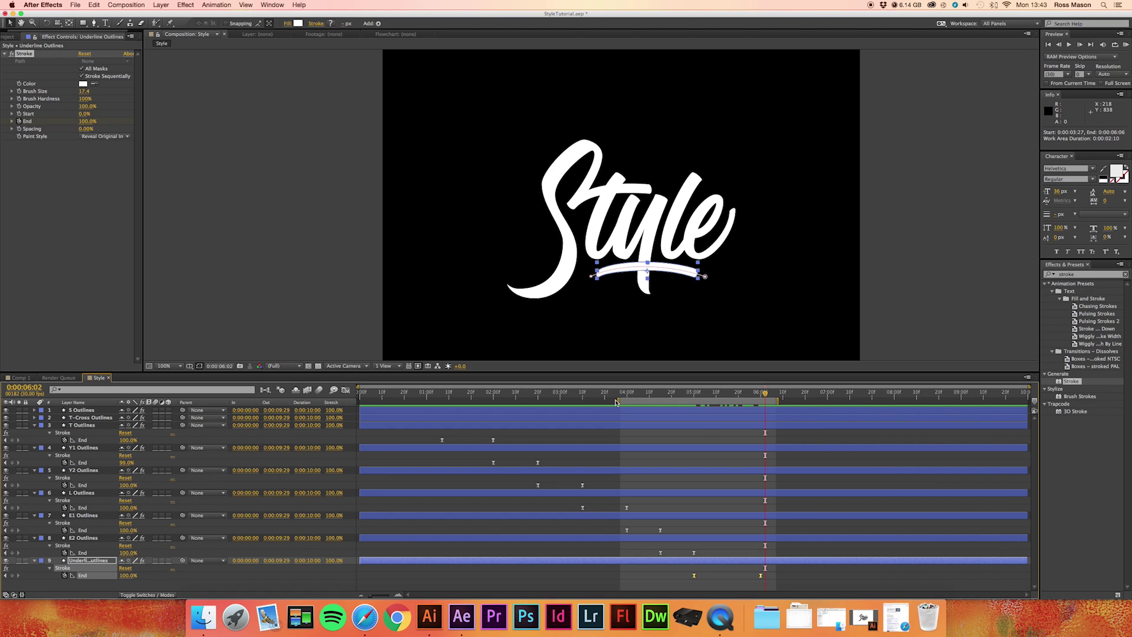
drag(618, 400, 664, 399)
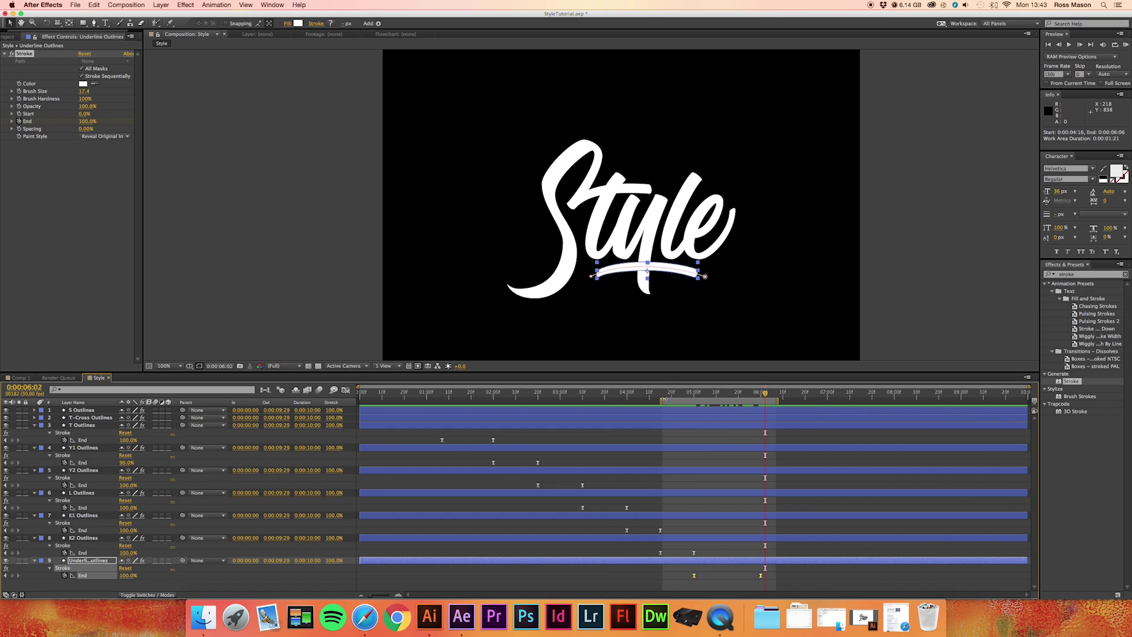
click(664, 394)
click(1125, 45)
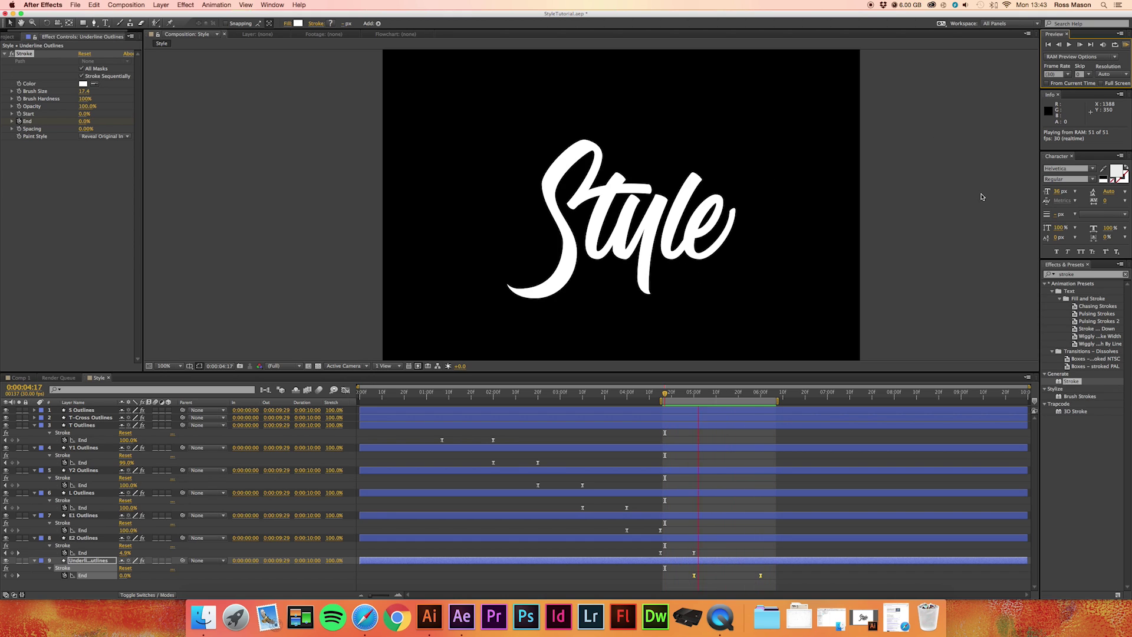
click(1126, 44)
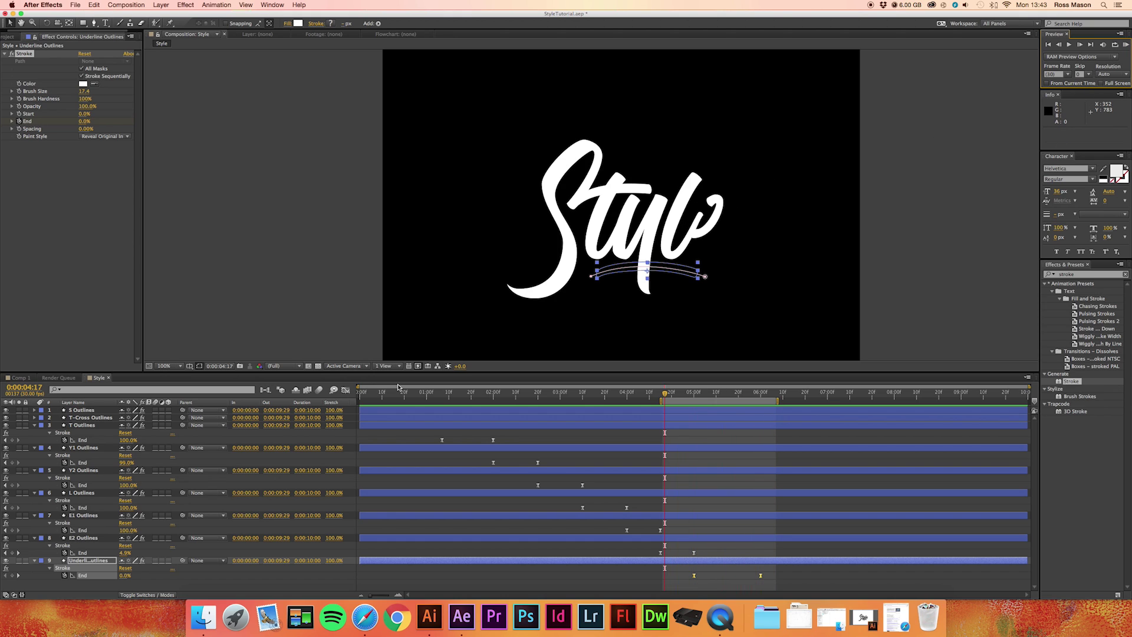
- Shift both Underline End keyframes earlier so they start at 0:00:04:19, and preview the result
click(86, 564)
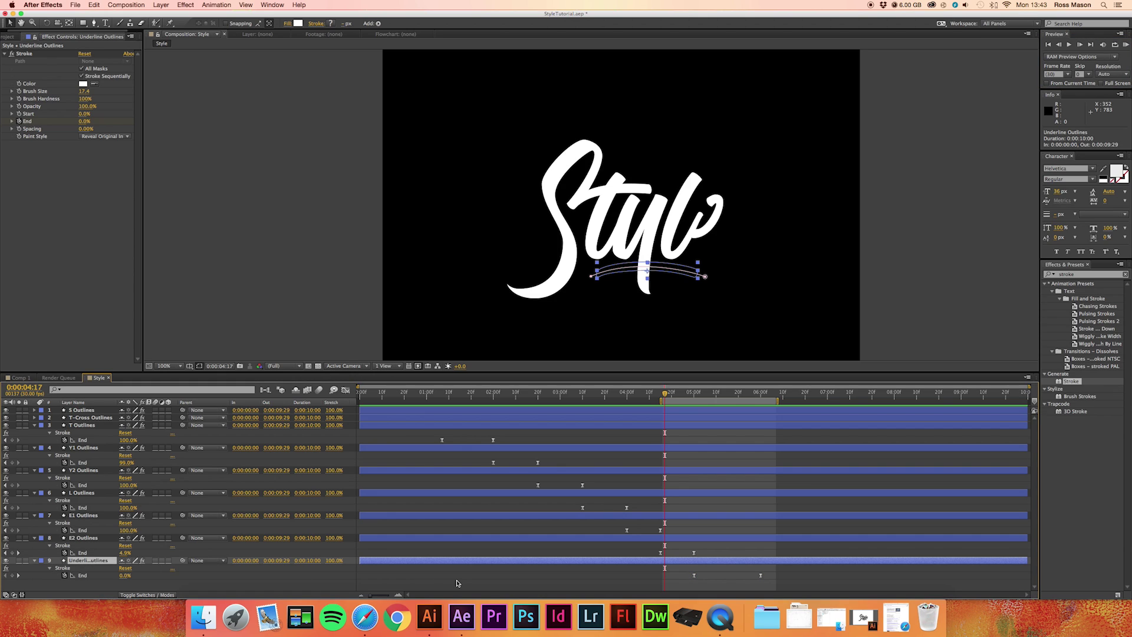
drag(783, 579, 668, 577)
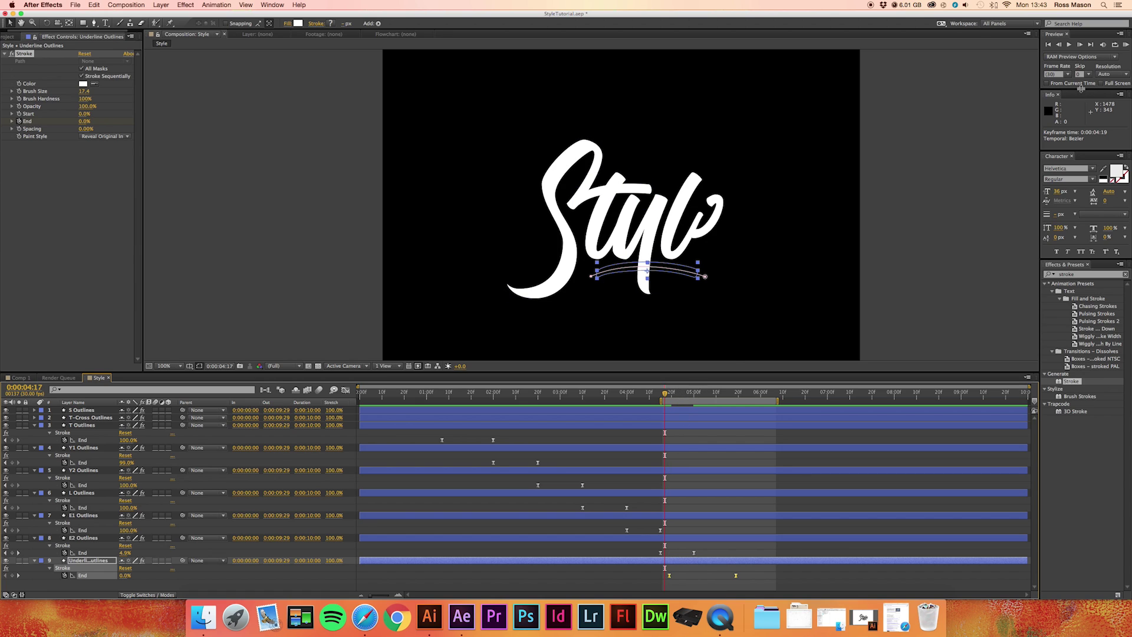
click(1124, 47)
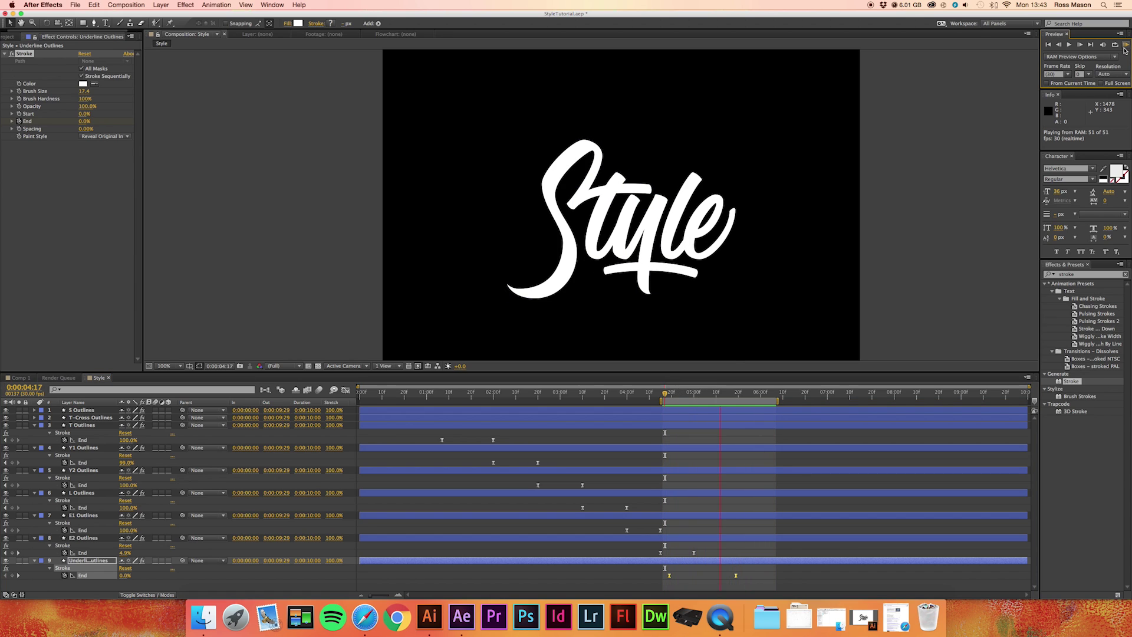
key(space)
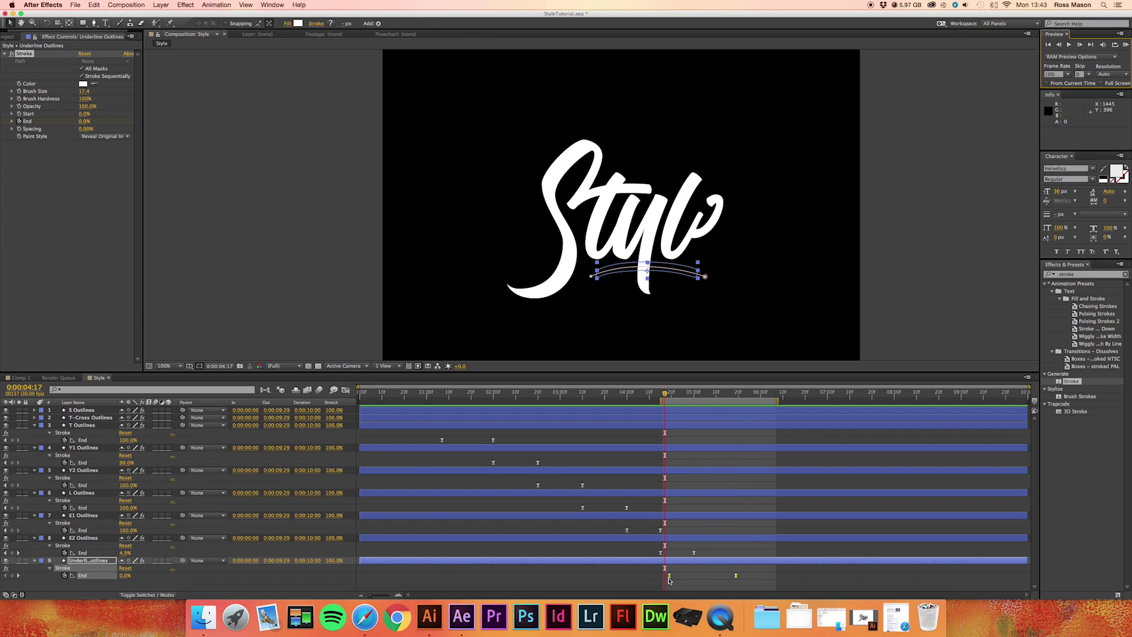
- Shift both Underline End keyframes to start at 0:00:04:10 and preview them with the whole work area moved earlier
drag(669, 581, 649, 580)
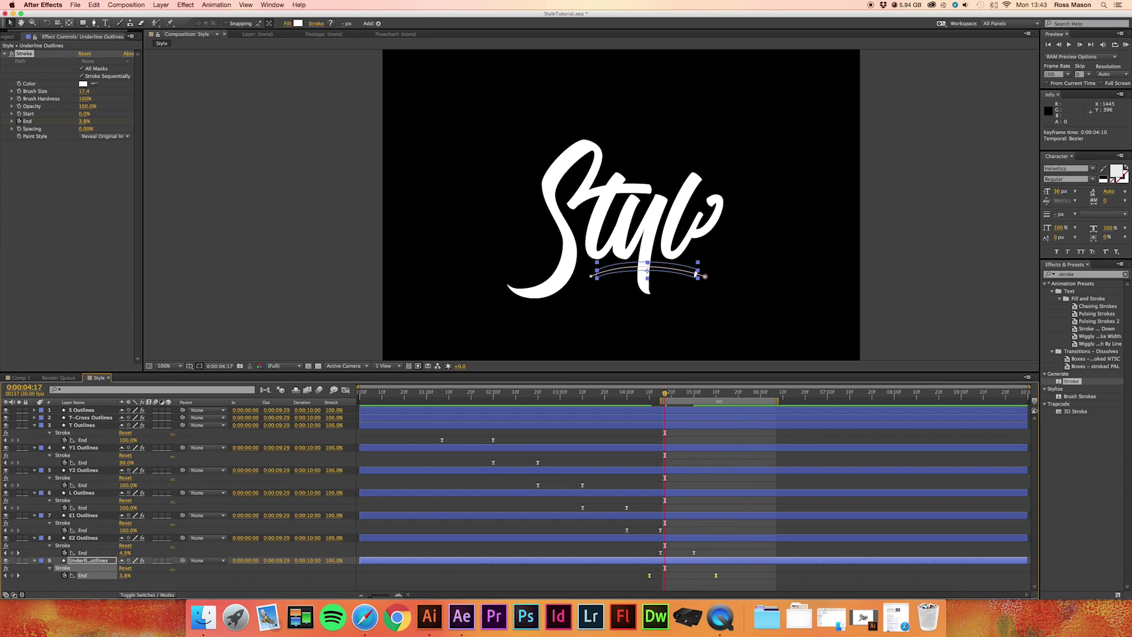
drag(684, 401, 641, 401)
click(1125, 44)
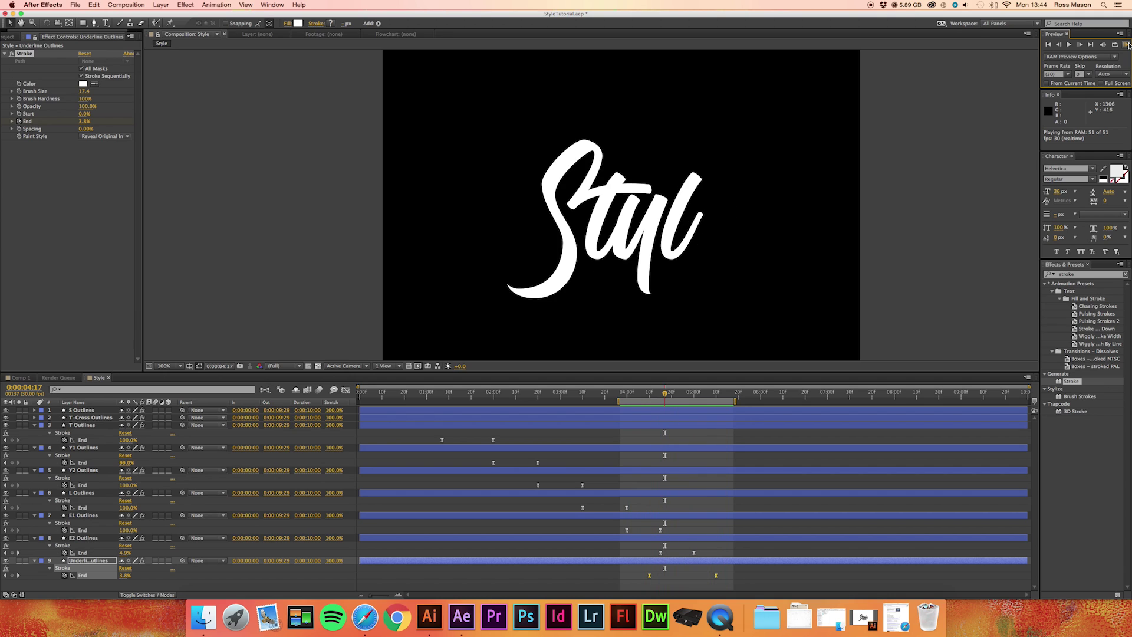
click(1128, 44)
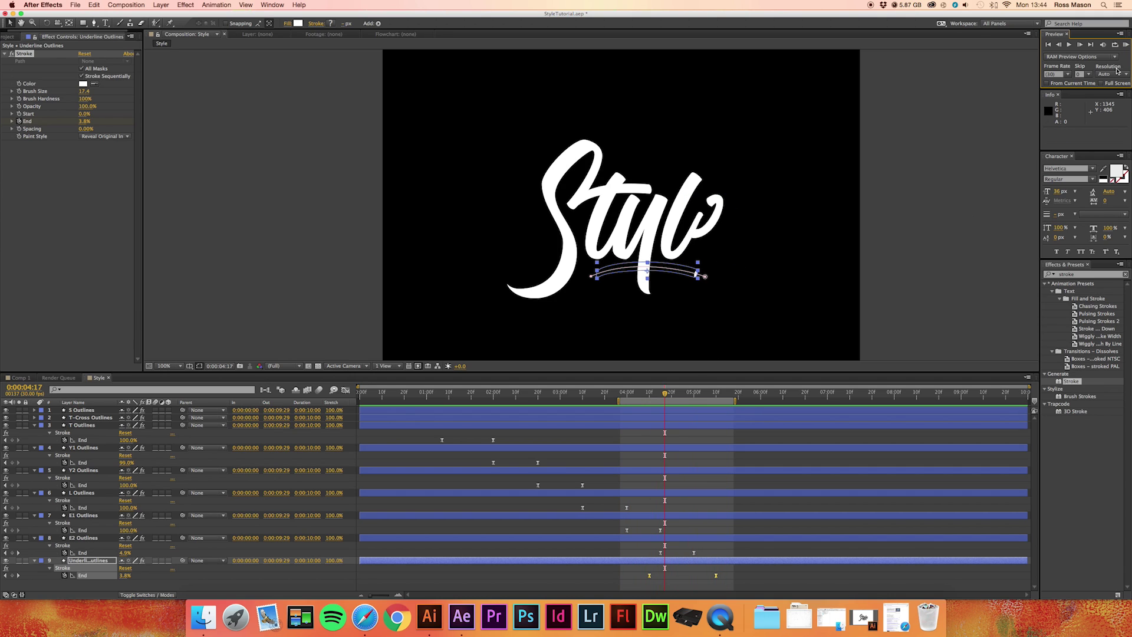
click(1127, 45)
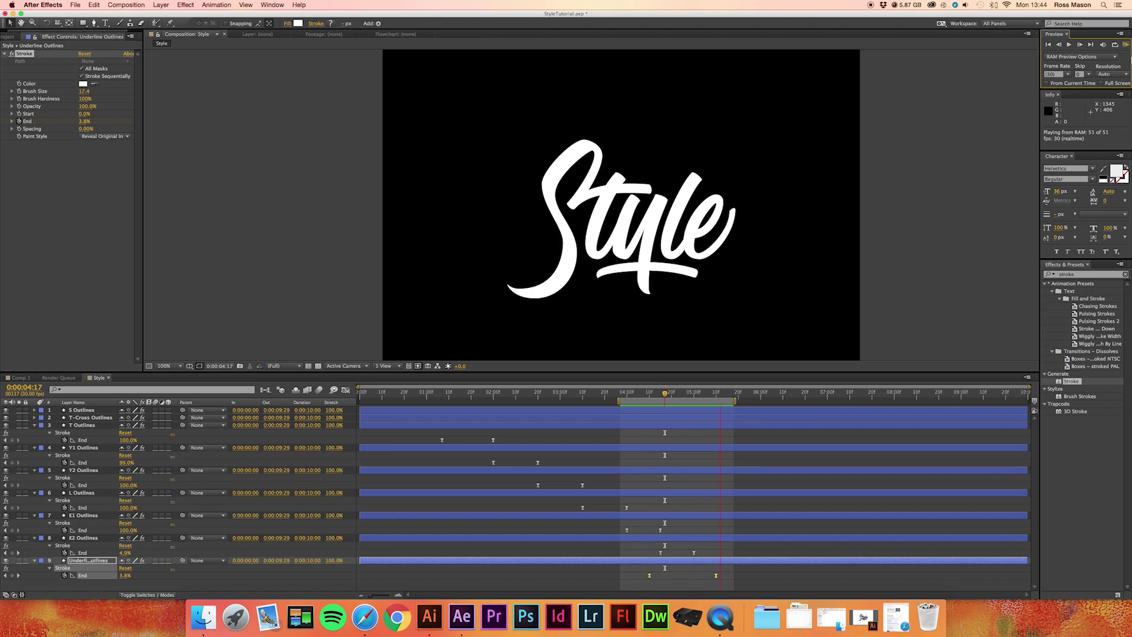
- Find the frame where E1 nears completion and shift the E2 Outlines End keyframes to start at 0:00:04:12
click(592, 531)
click(612, 538)
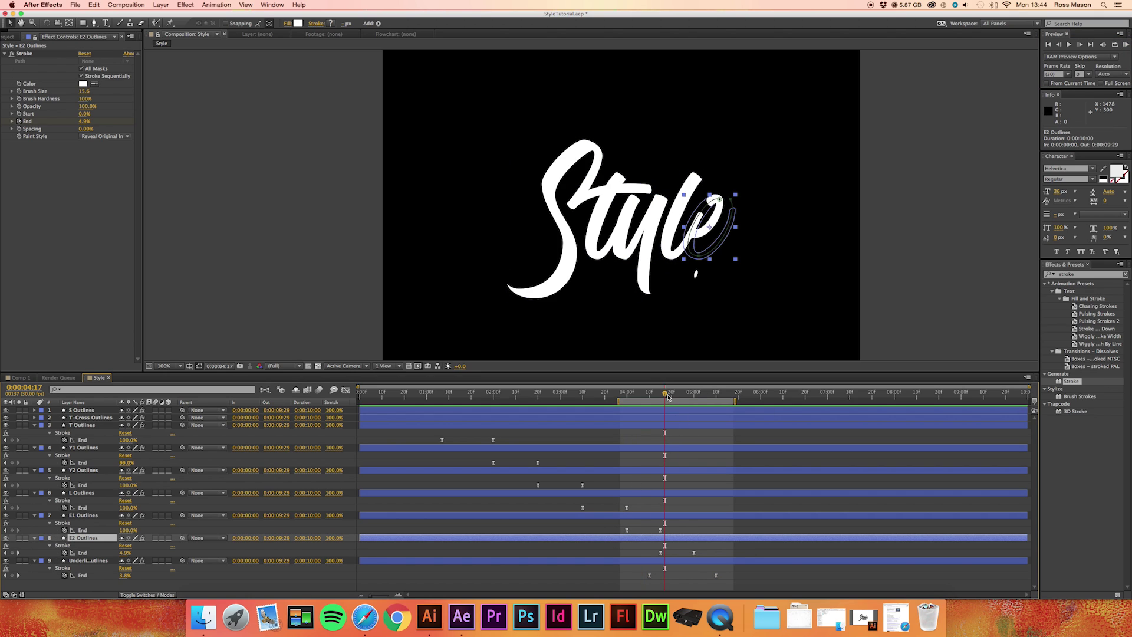
drag(668, 397, 645, 395)
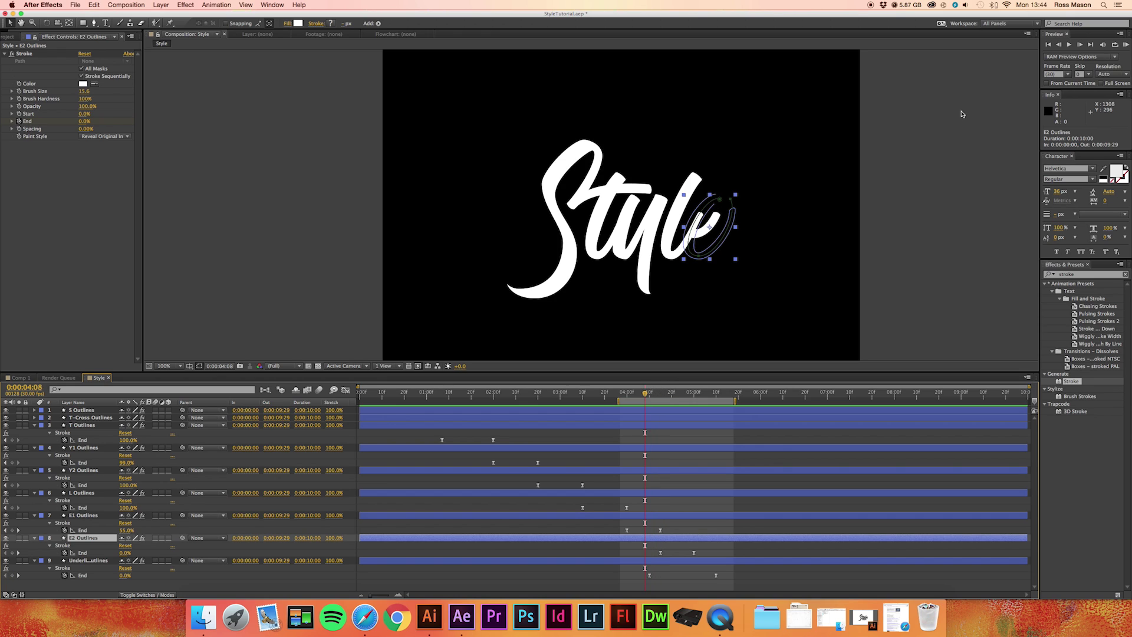
click(1086, 46)
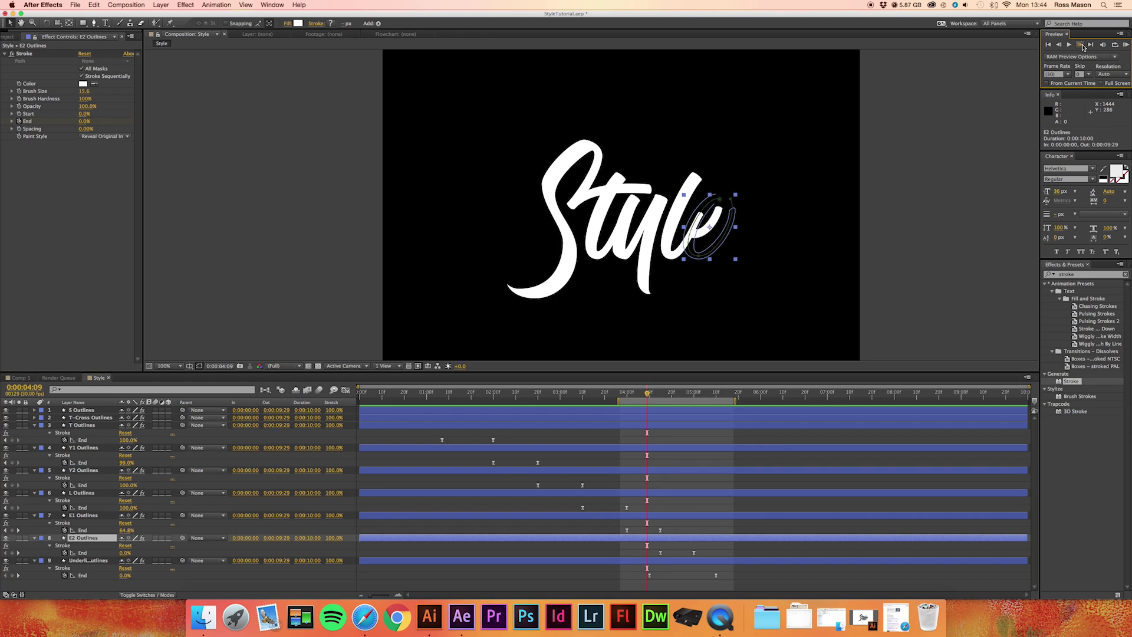
click(1084, 47)
click(1083, 47)
click(1083, 48)
click(1083, 47)
click(1083, 47)
click(1058, 46)
click(1058, 45)
click(1058, 46)
mouse_move(704, 552)
mouse_down()
mouse_move(643, 564)
mouse_move(655, 554)
mouse_up()
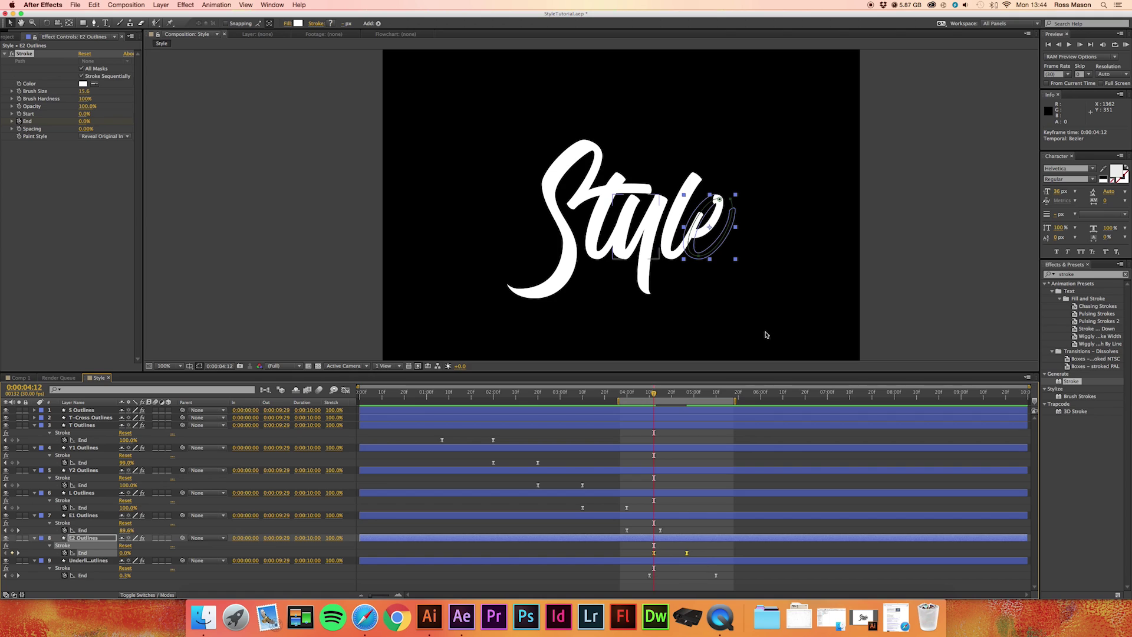
- Check the overlap between the E1, E2 and Underline strokes frame by frame and in a RAM preview
click(1079, 45)
click(1079, 45)
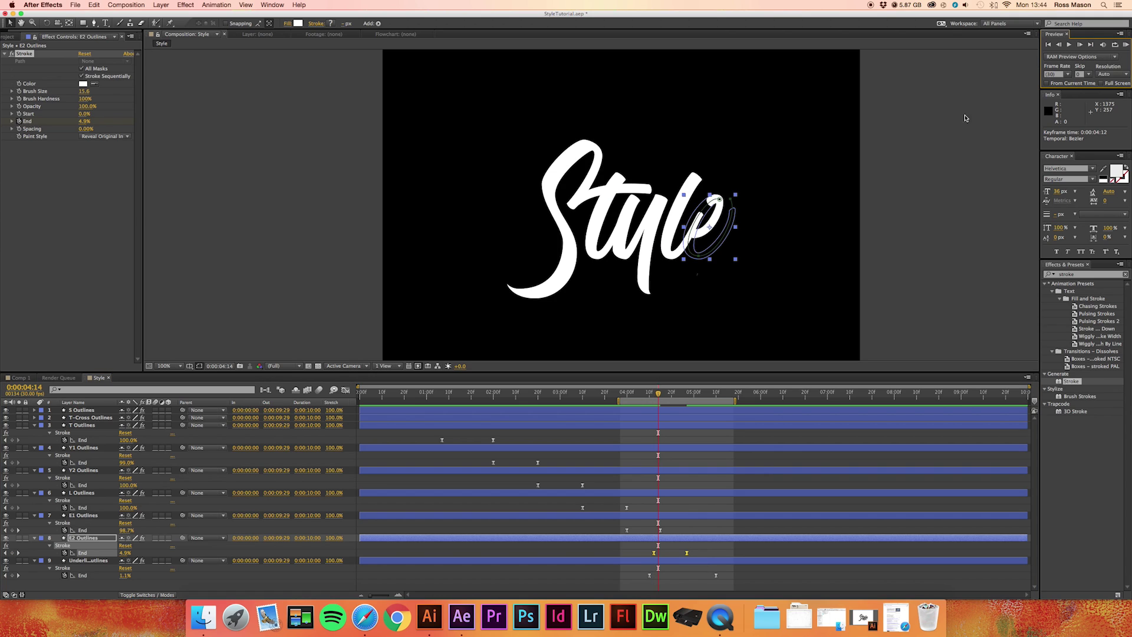
click(885, 216)
click(1127, 47)
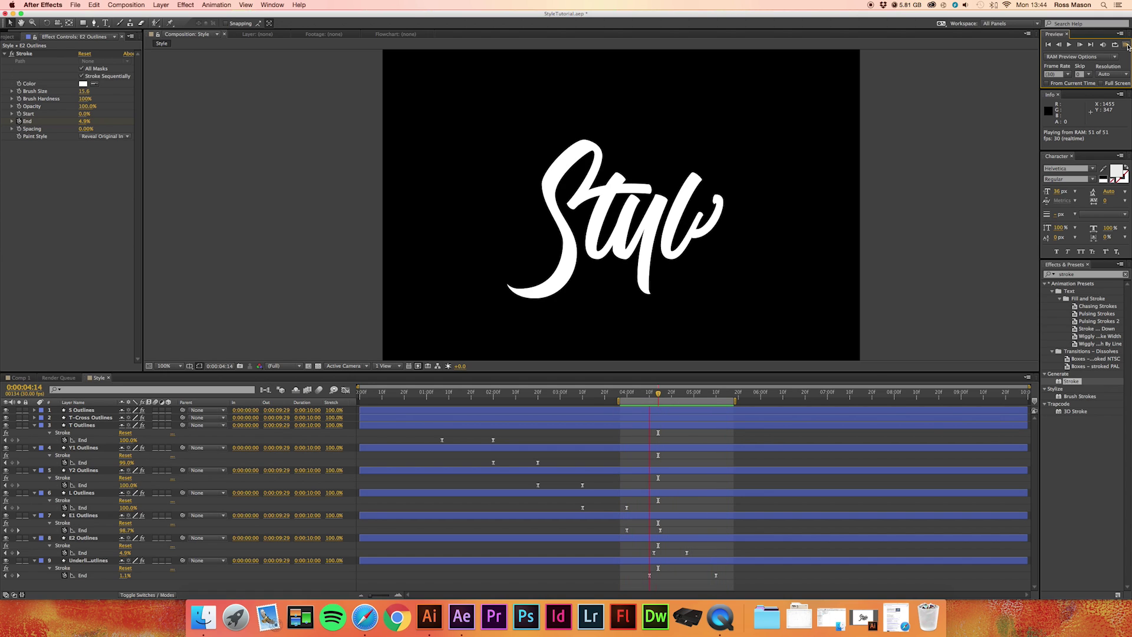
click(757, 290)
- Move the work area to 0:00:00:00 through 0:00:01:20 and shift the T through Underline End keyframes to start at 0:00:00:29
mouse_move(643, 407)
mouse_down()
mouse_move(363, 395)
mouse_move(451, 399)
mouse_move(418, 404)
mouse_up()
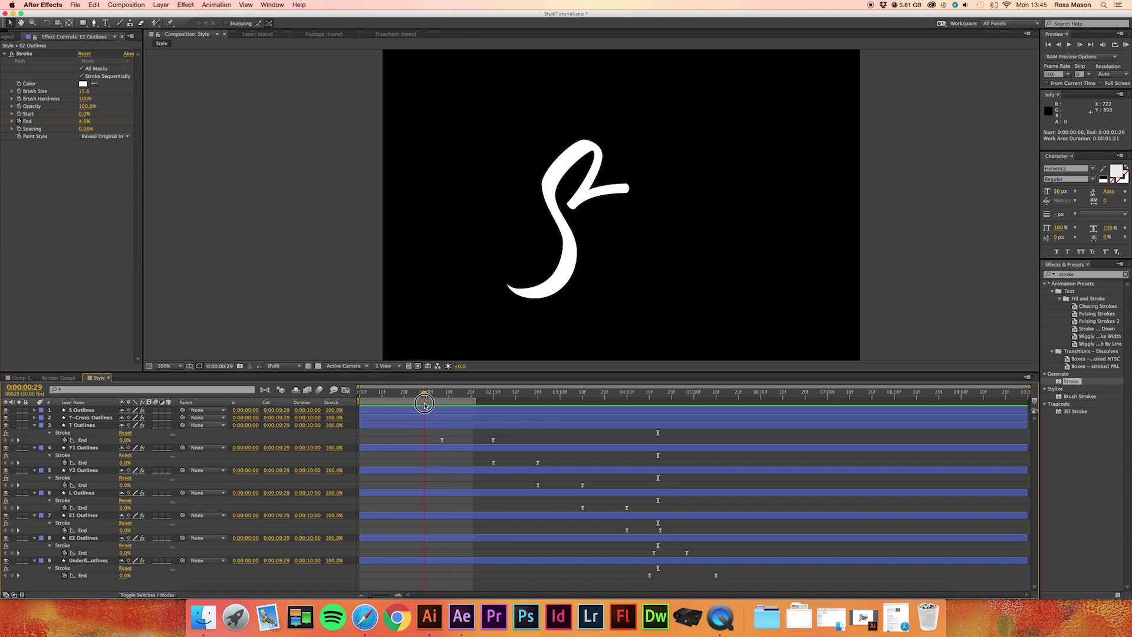
click(93, 432)
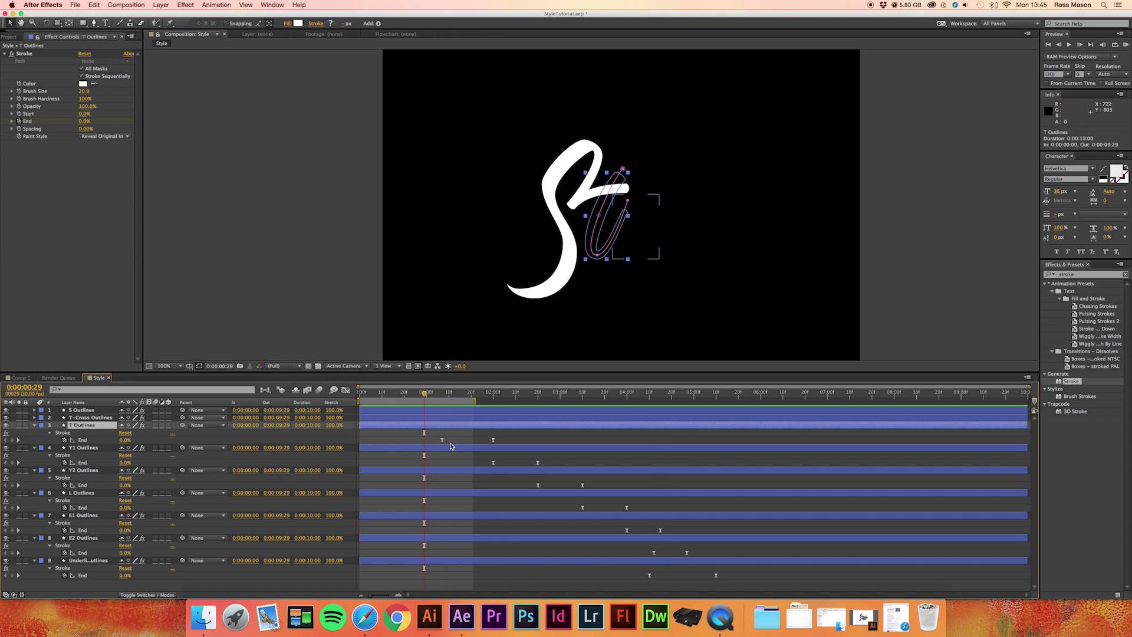
drag(433, 435, 749, 589)
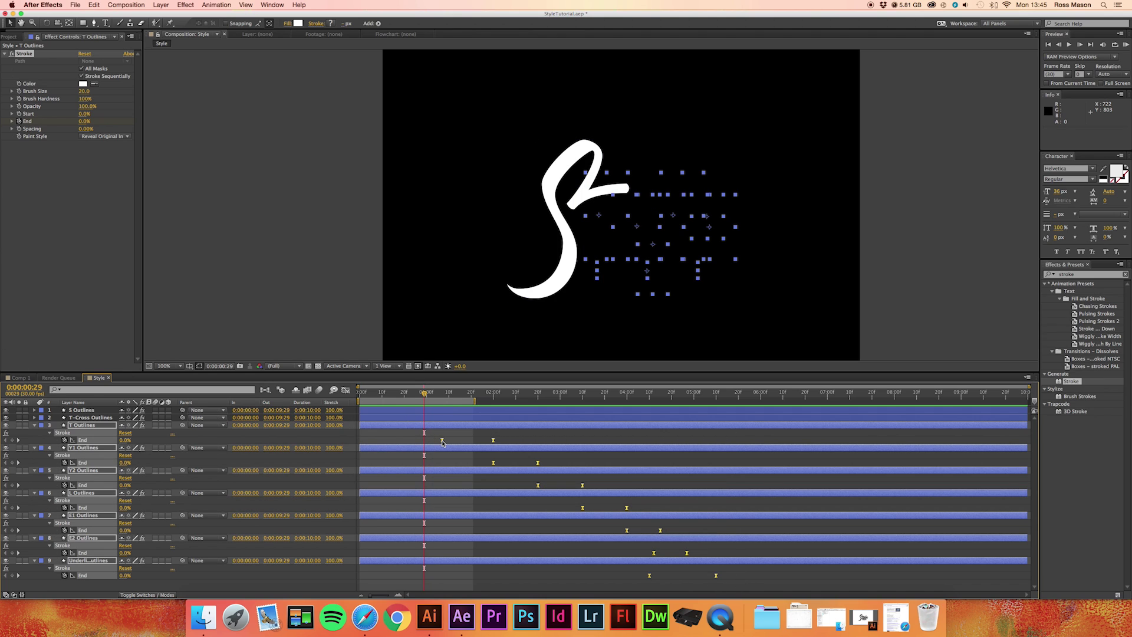
drag(442, 441, 424, 441)
- Step through the start of the T, and shift the T through Underline End keyframes to start at 0:00:00:27
click(1085, 44)
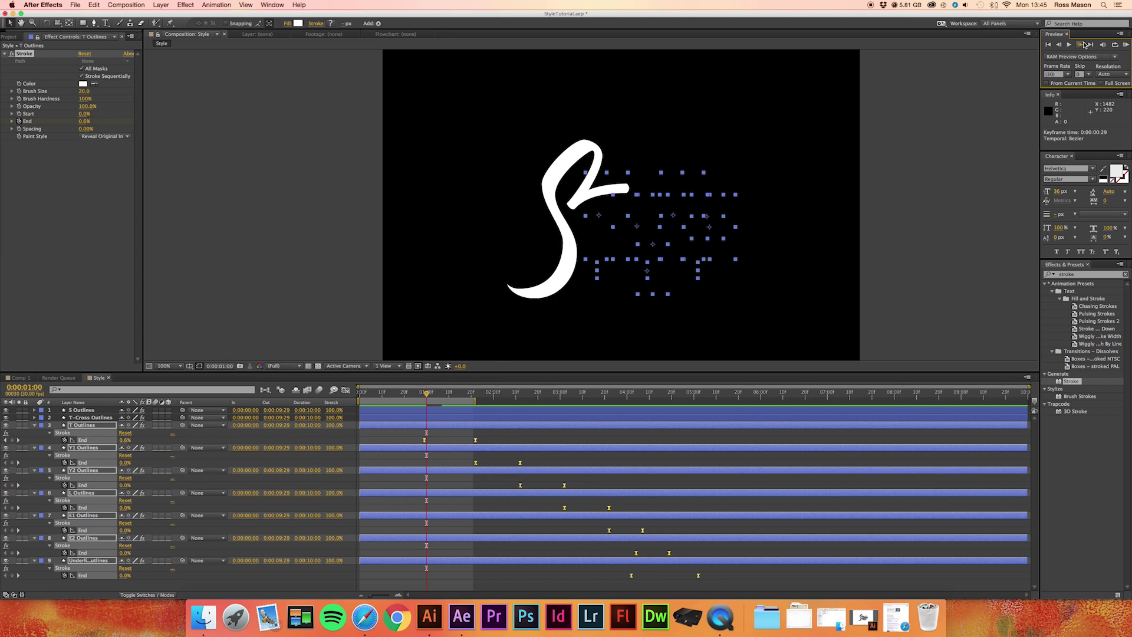
click(1084, 44)
click(1085, 45)
click(1085, 45)
click(1084, 45)
click(1085, 45)
click(1084, 45)
click(1084, 45)
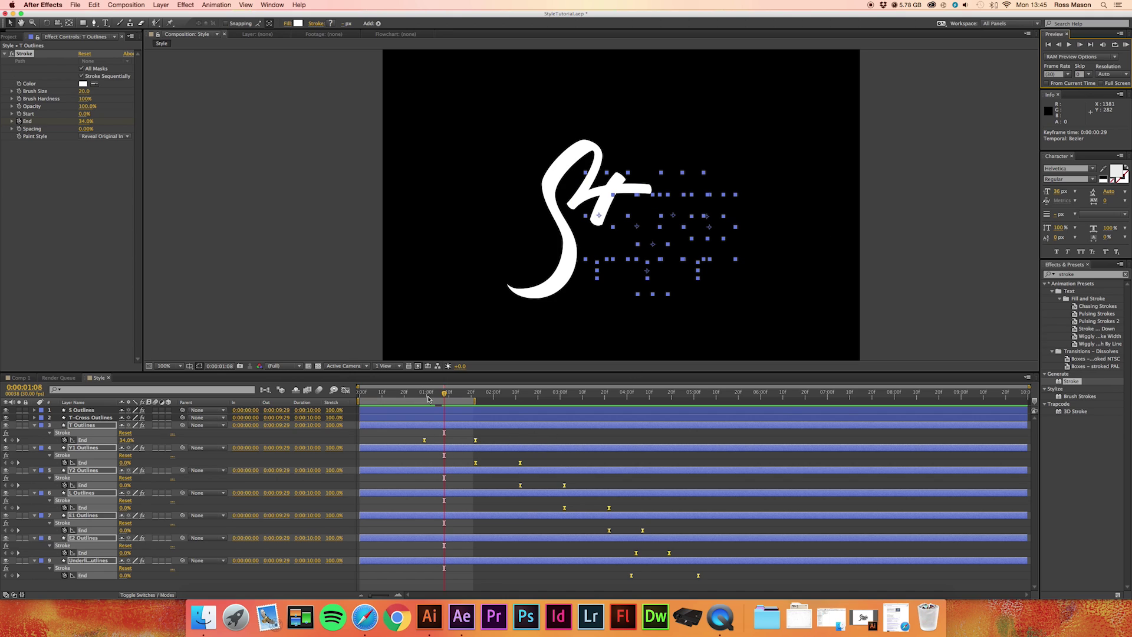
drag(428, 398, 419, 396)
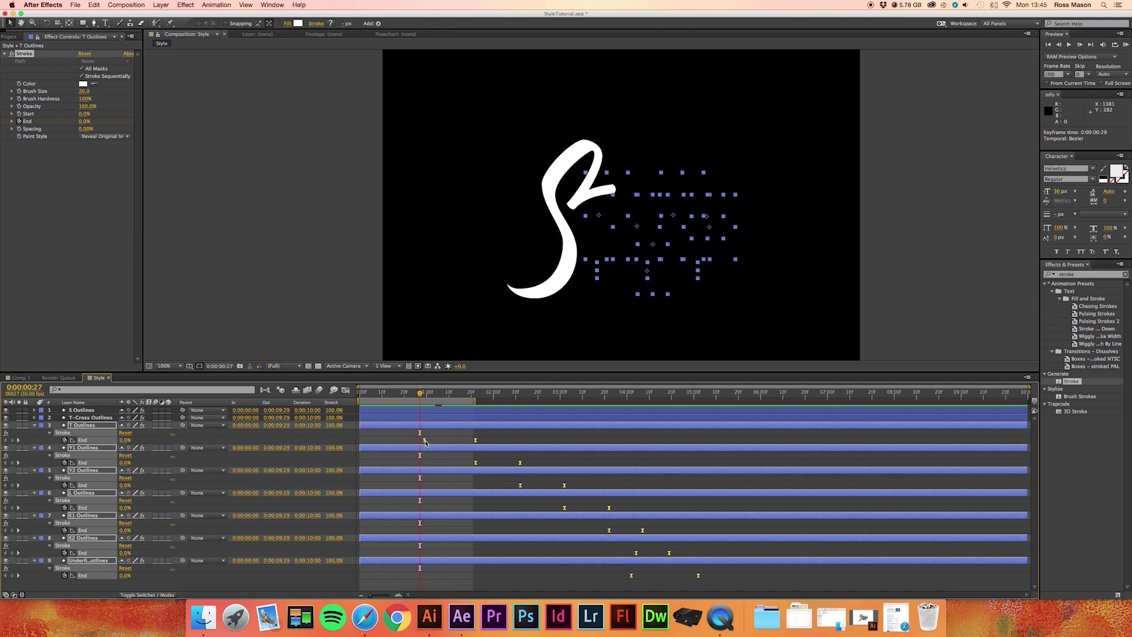
drag(425, 440, 421, 441)
- Clear the selection and preview the opening S and T strokes from 0:00:00:00
key(Home)
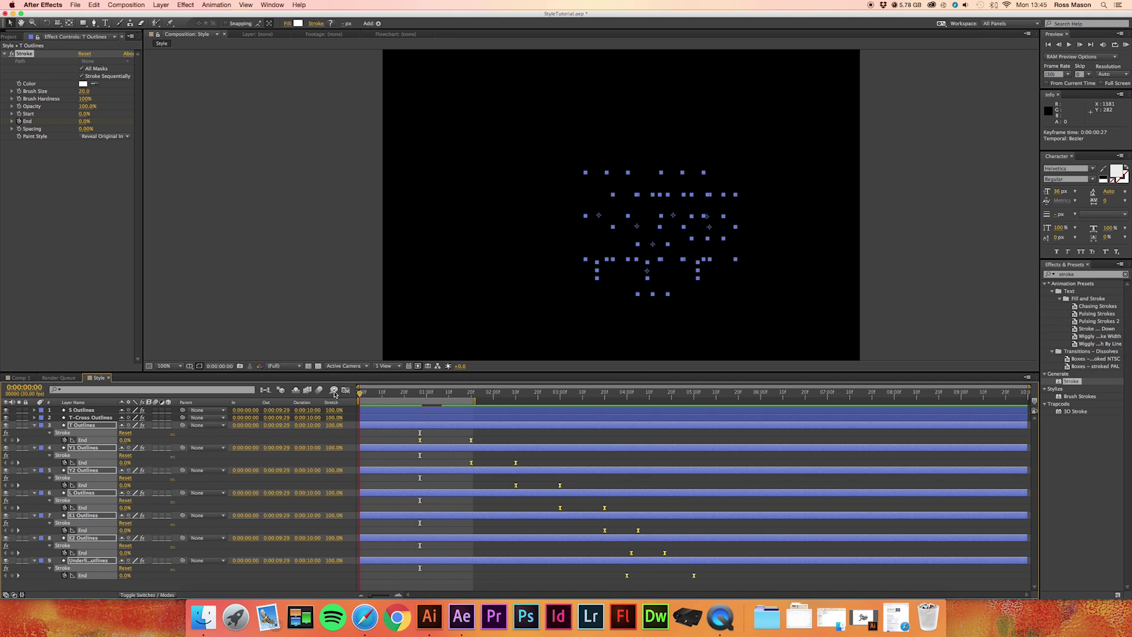
key(super+shift+a)
click(1126, 44)
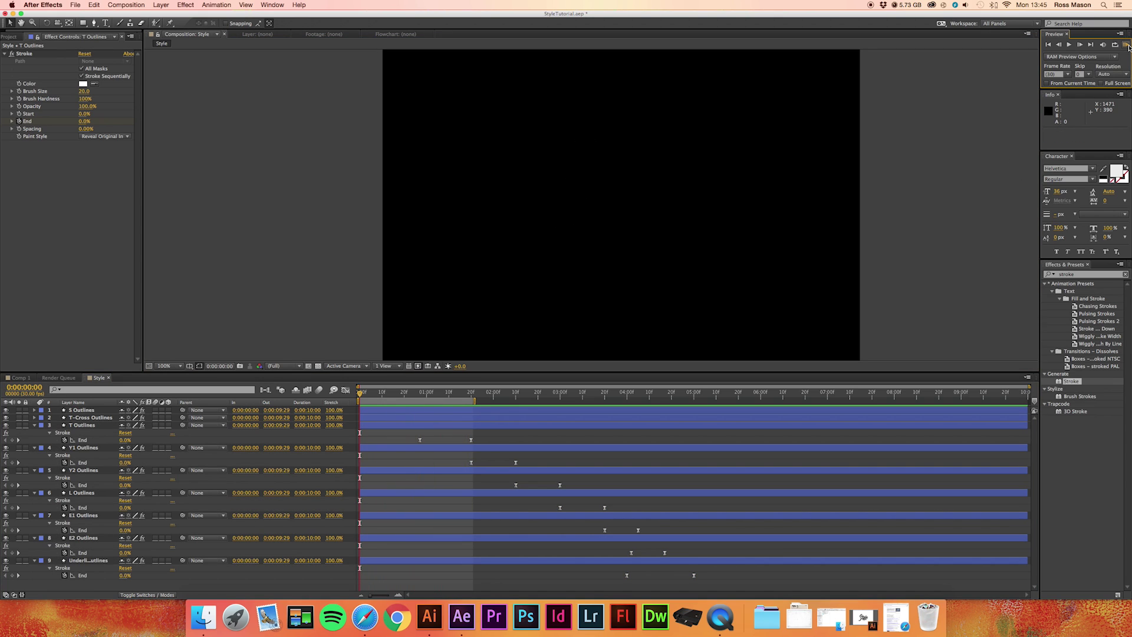
click(360, 448)
- Extend the work area to 0:00:05:10 and shift the Y1 through Underline End keyframes to start at 0:00:01:14
drag(470, 401, 718, 401)
mouse_move(377, 393)
mouse_down()
mouse_move(475, 396)
mouse_move(462, 399)
mouse_up()
click(466, 481)
click(466, 461)
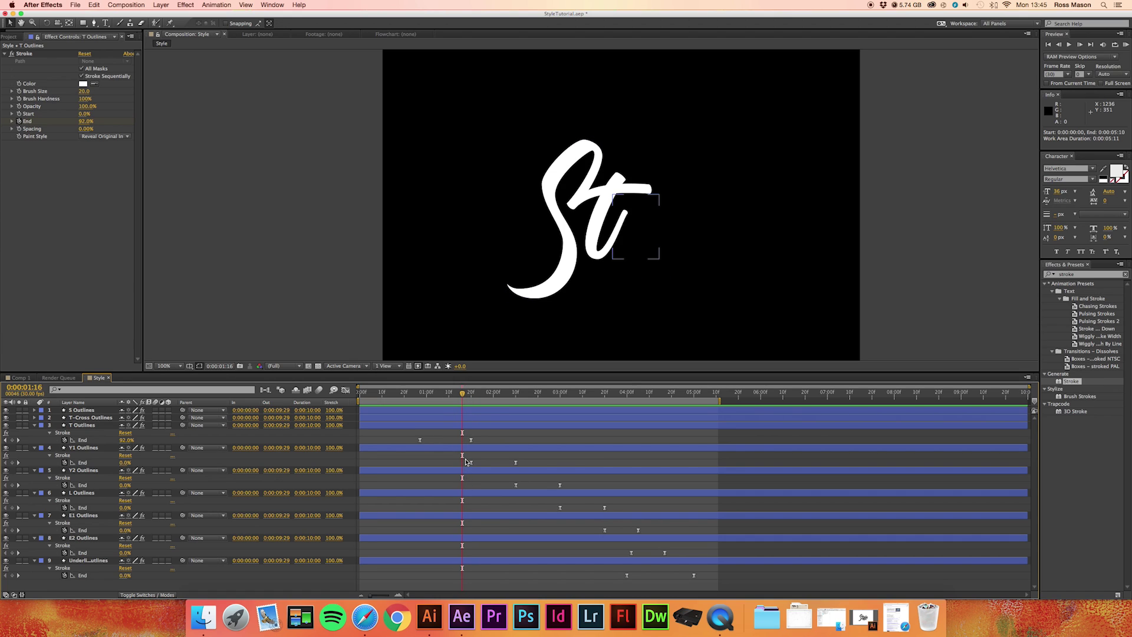
drag(467, 460, 697, 582)
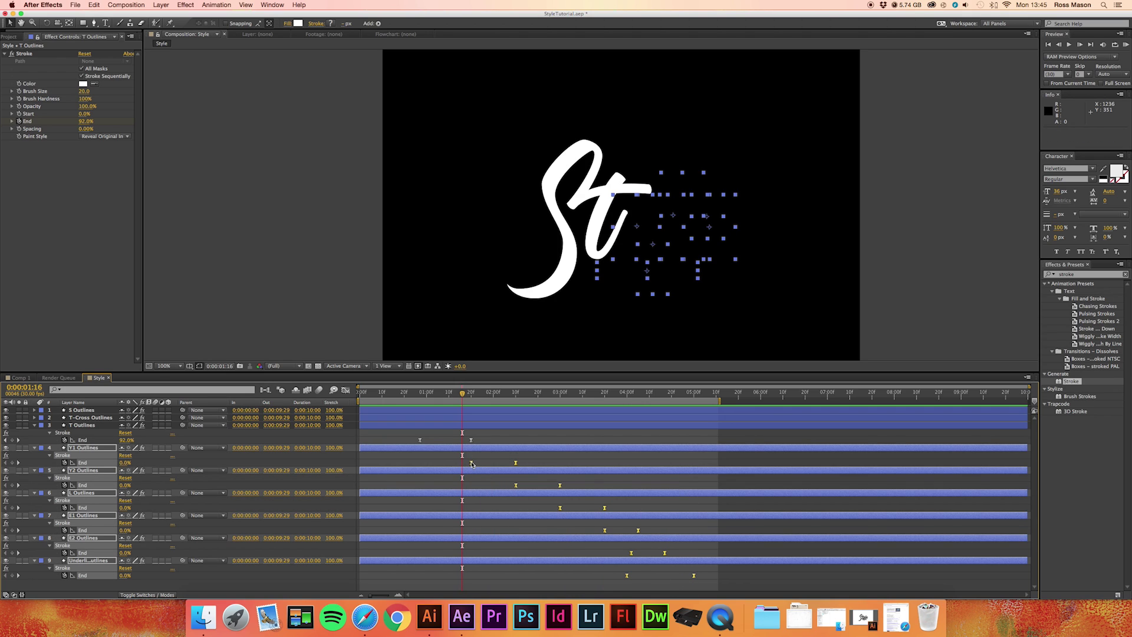
drag(471, 462, 462, 467)
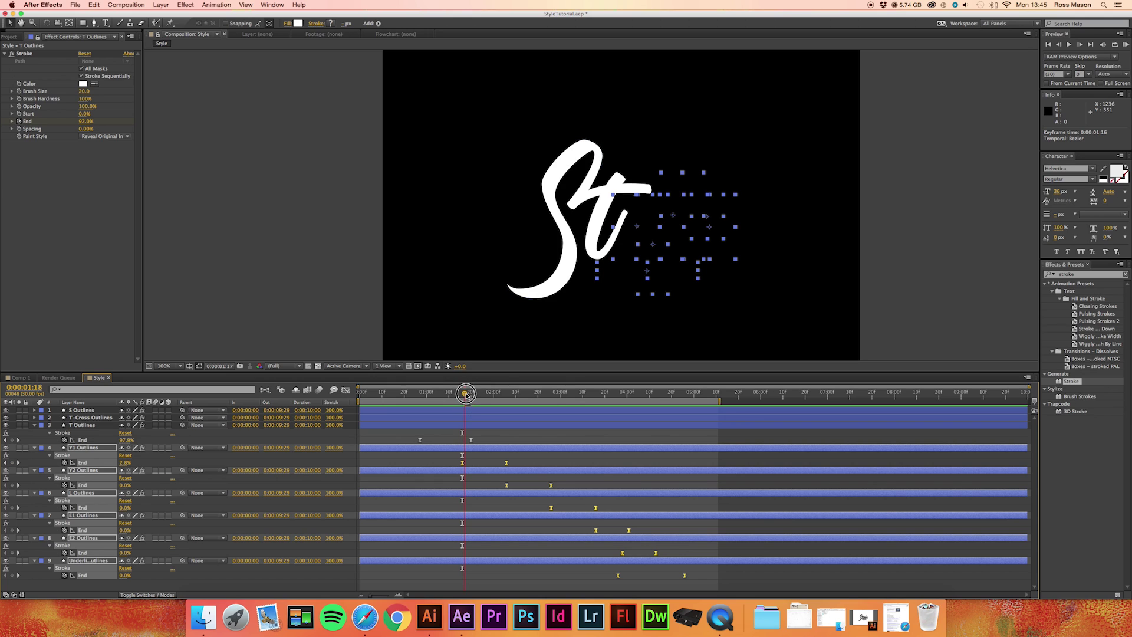
drag(466, 394, 457, 396)
drag(463, 464, 458, 464)
- Shift the End keyframes of the Y2 through Underline layers together so they start at 0:00:02:00
mouse_move(458, 394)
mouse_down()
mouse_move(519, 405)
mouse_move(492, 410)
mouse_up()
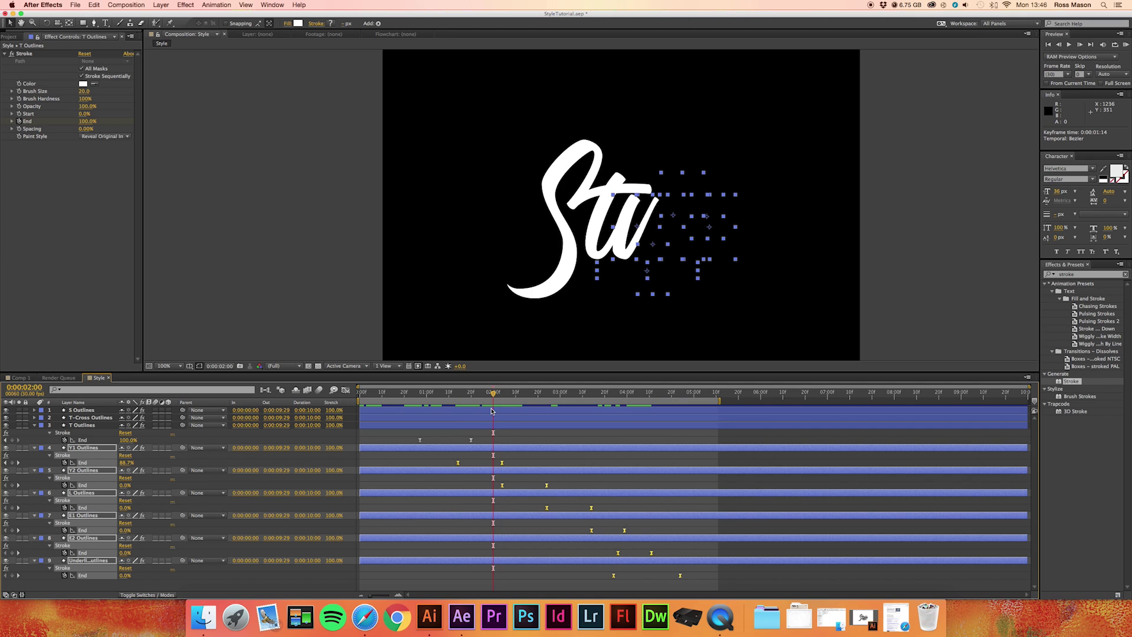
click(520, 482)
drag(487, 480, 699, 572)
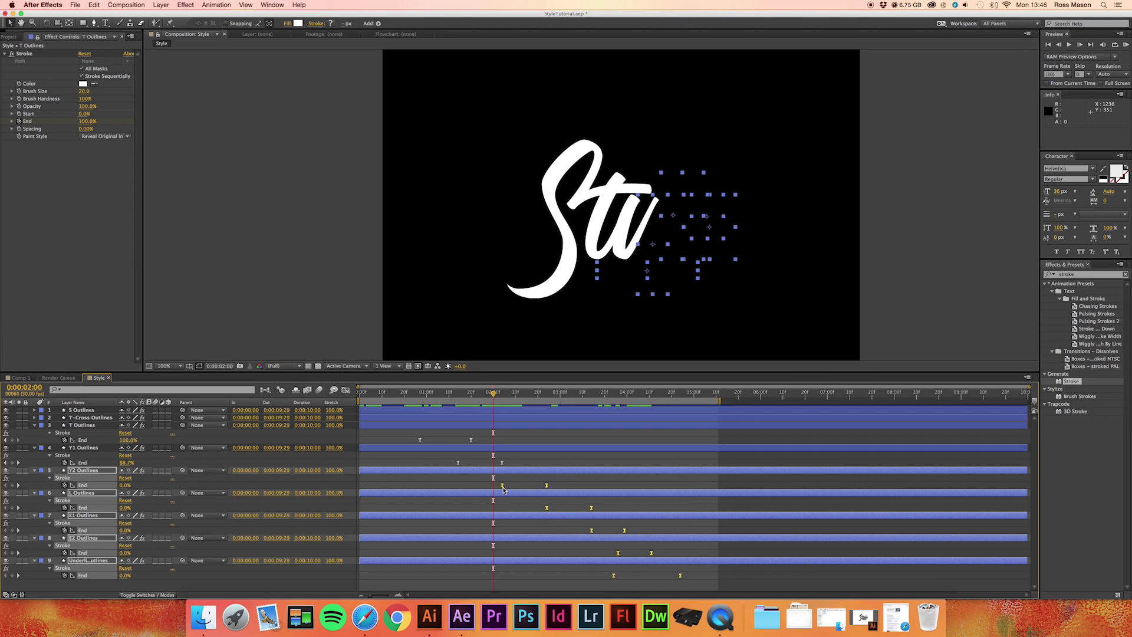
drag(503, 486, 494, 487)
- Preview the complete retimed Style animation, then inspect the Y strokes up to 0:00:02:13
click(1126, 45)
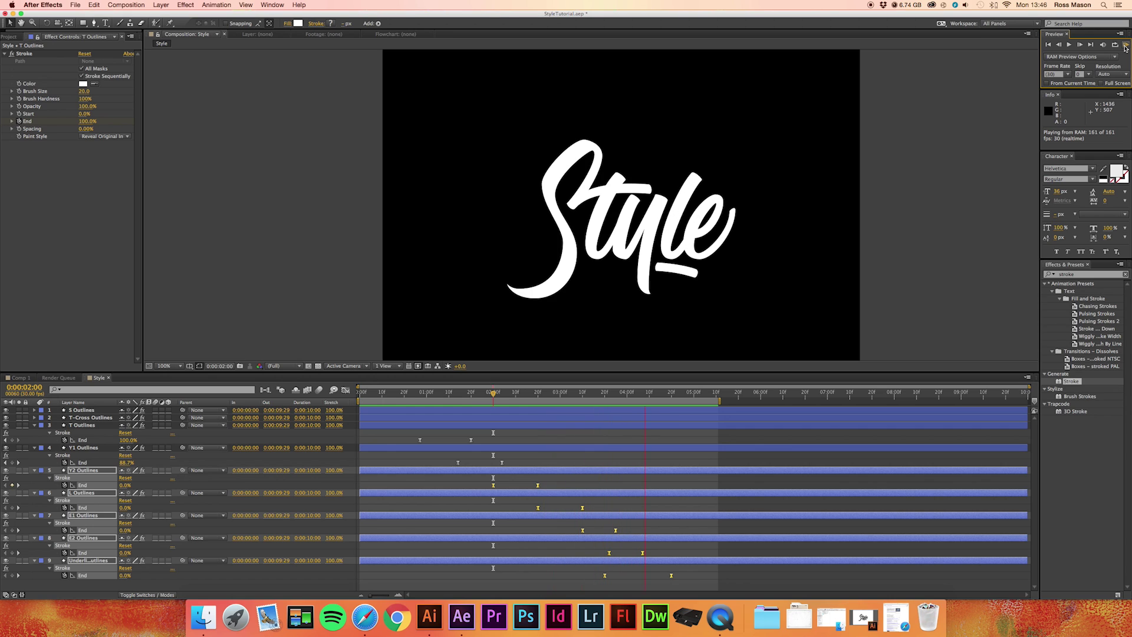
click(1125, 46)
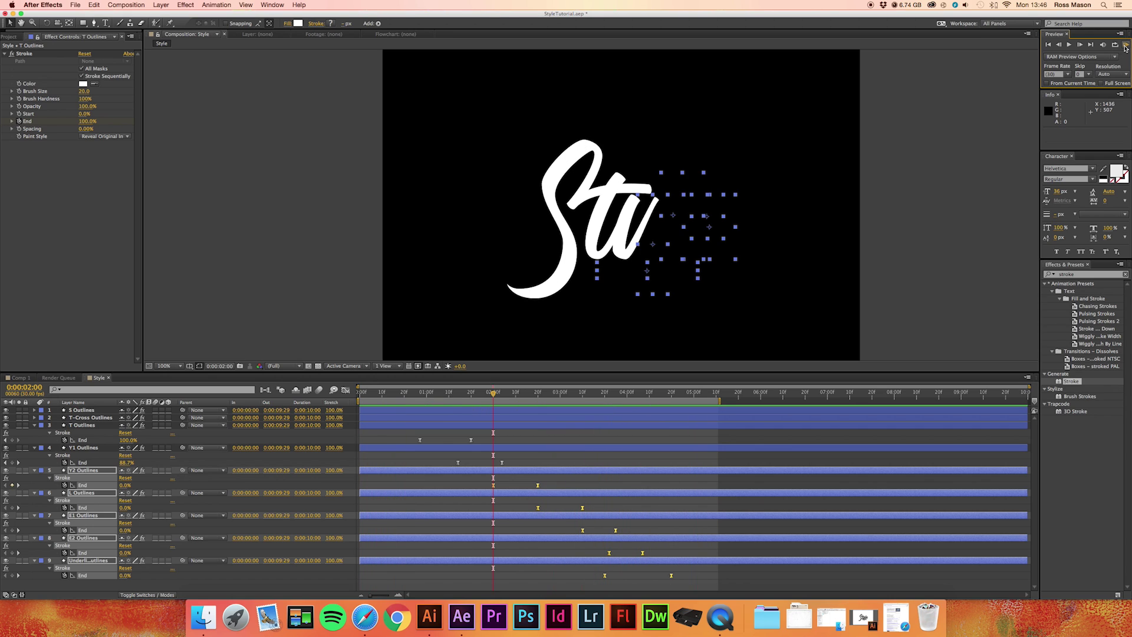
drag(493, 393, 522, 397)
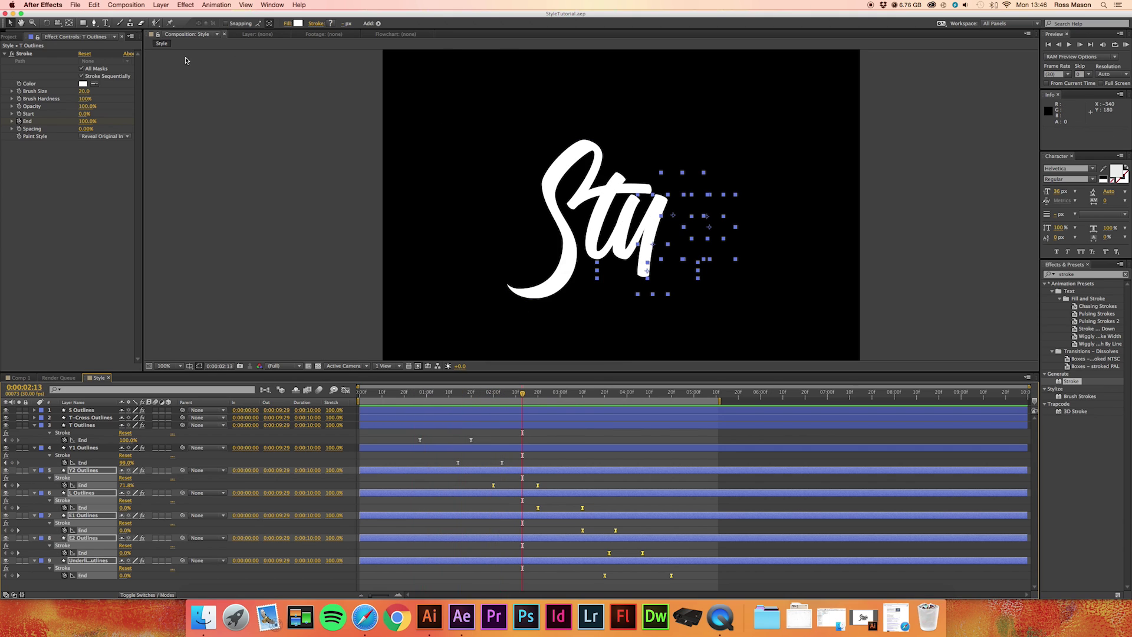
- Open the finished project Style.aep from the recent projects
click(94, 5)
mouse_move(76, 5)
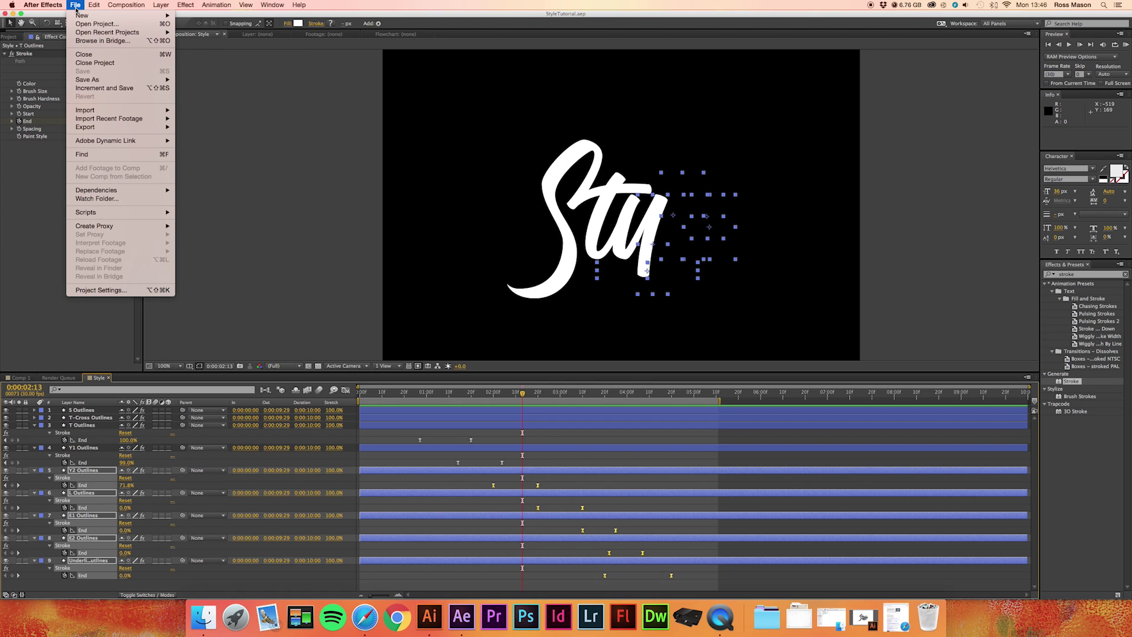
mouse_move(118, 32)
click(210, 40)
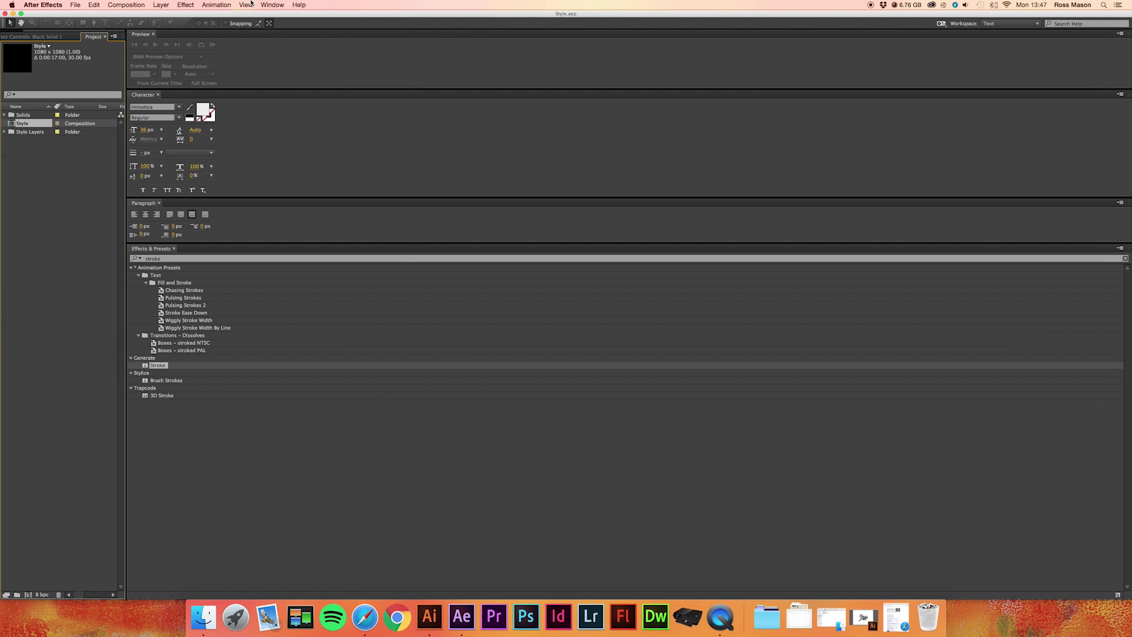
- Switch to the All Panels workspace and start a RAM preview of the finished Style composition
click(271, 5)
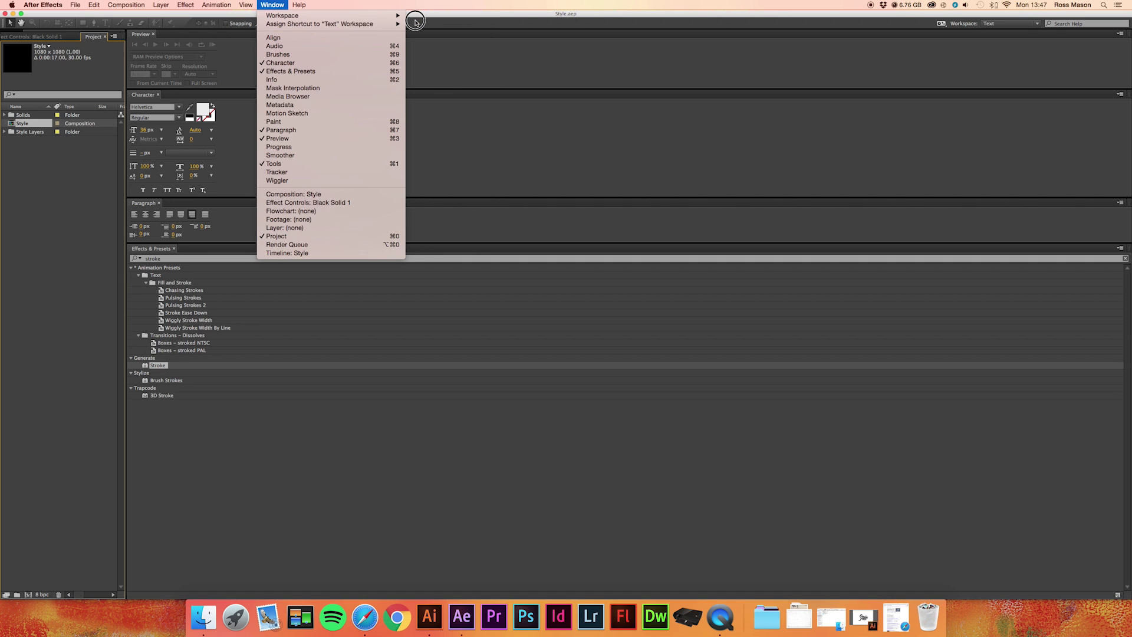
click(433, 15)
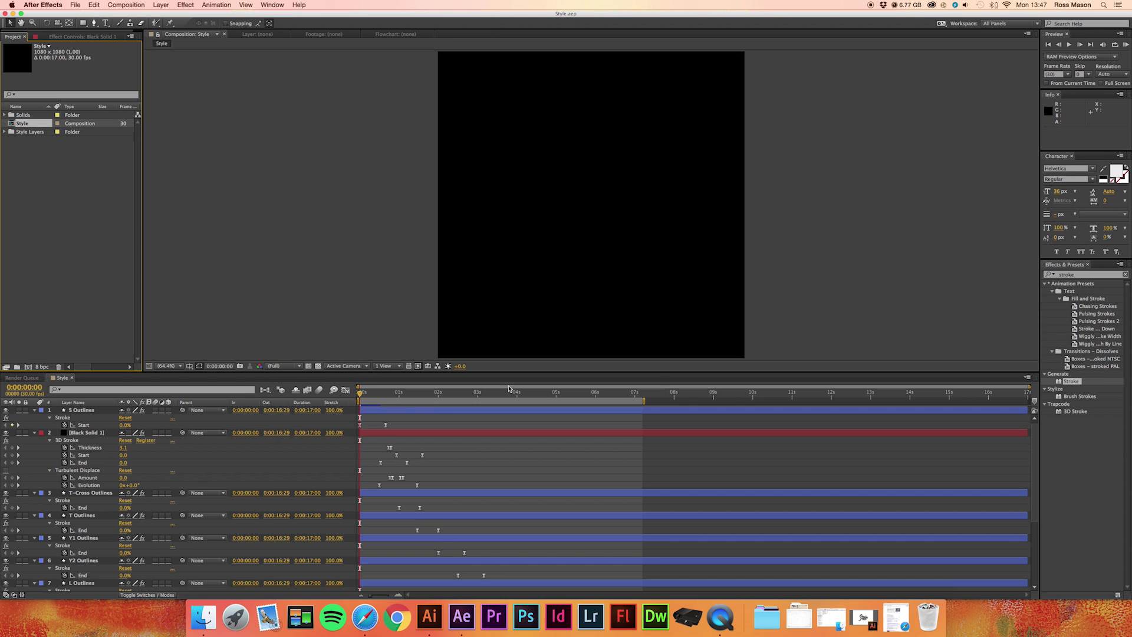
click(1126, 44)
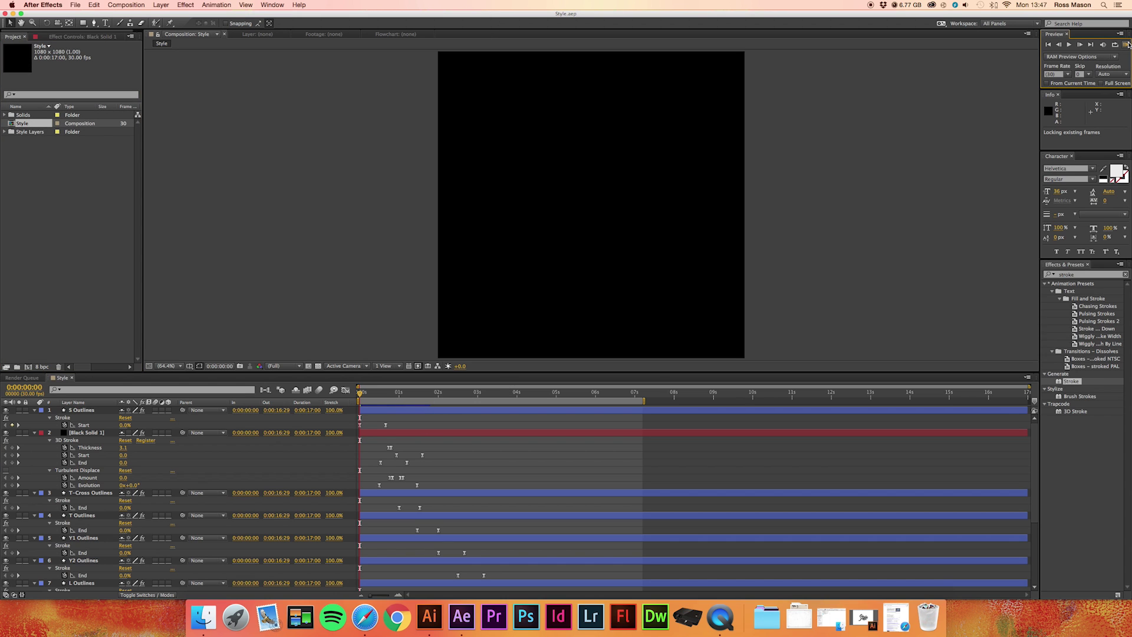